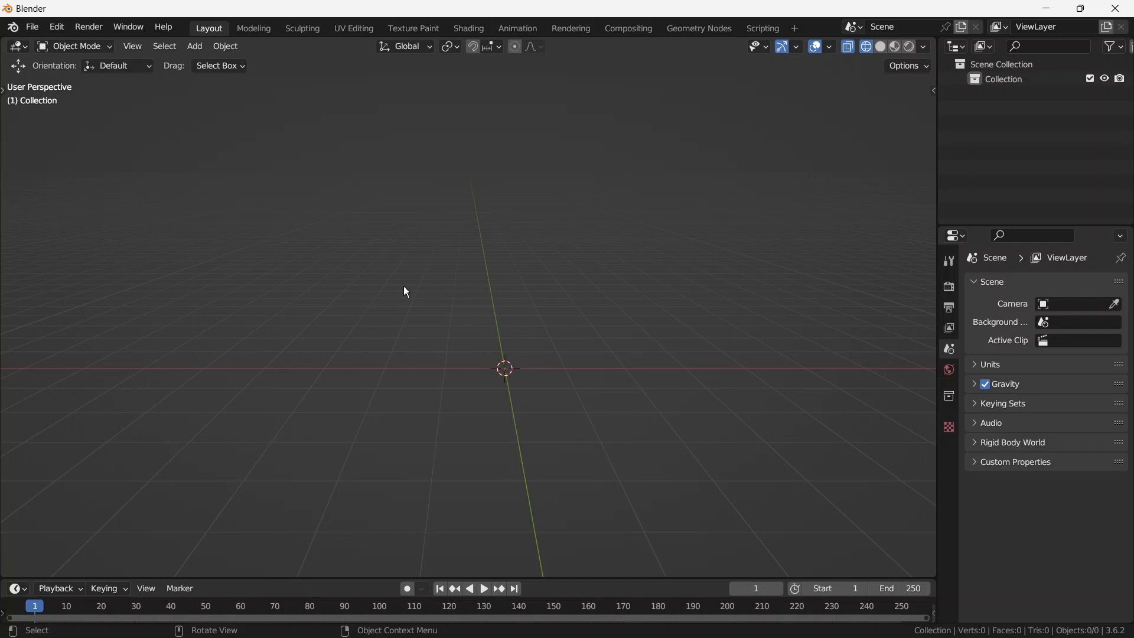
Save the new project as "soda can prop blend file.blend" in the Soda Can Prop Foler folder
click(32, 27)
click(53, 123)
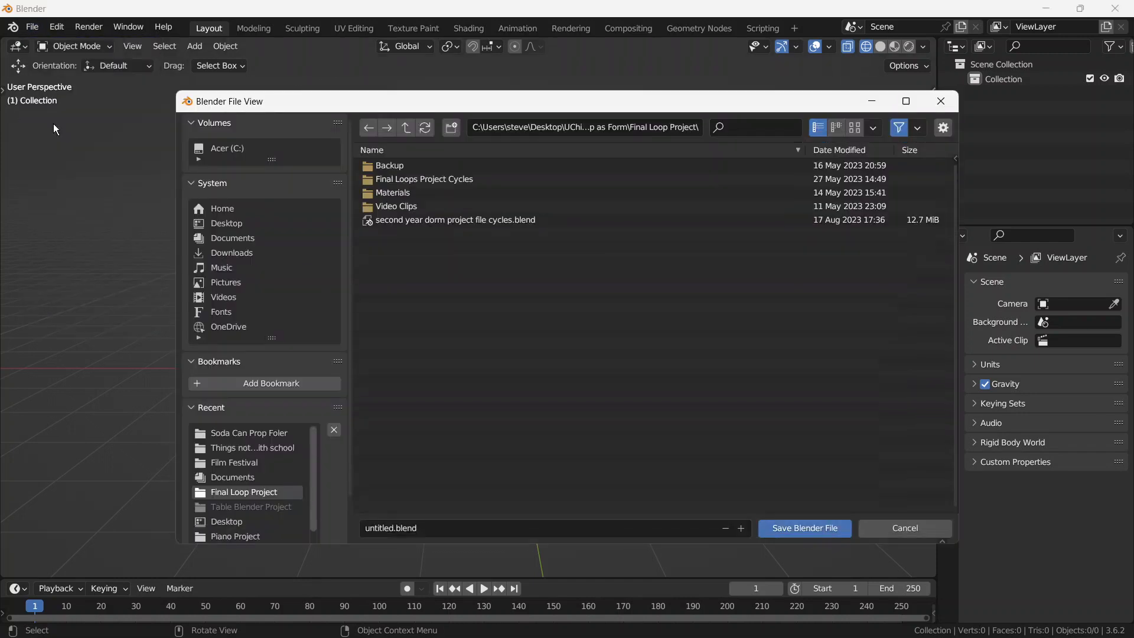
click(244, 434)
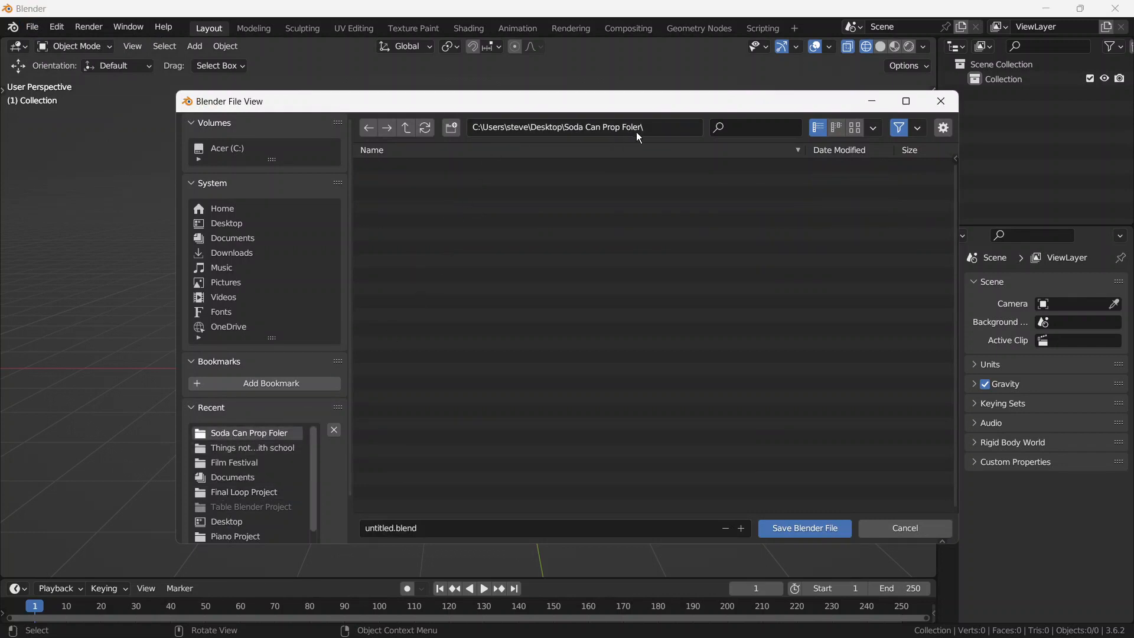
click(445, 527)
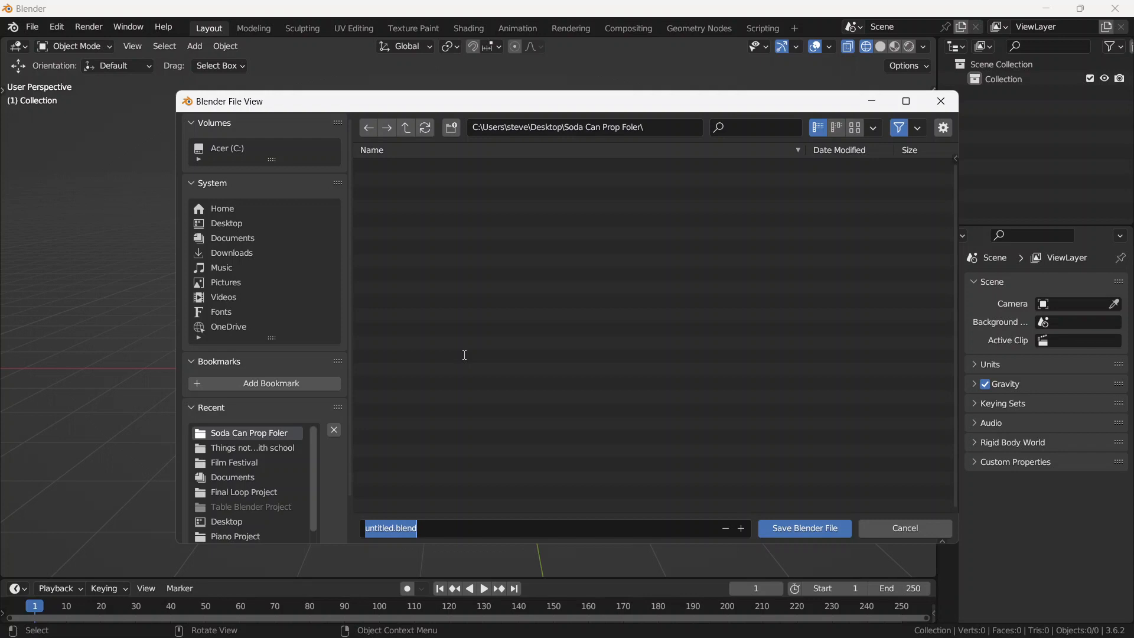
text(soda can)
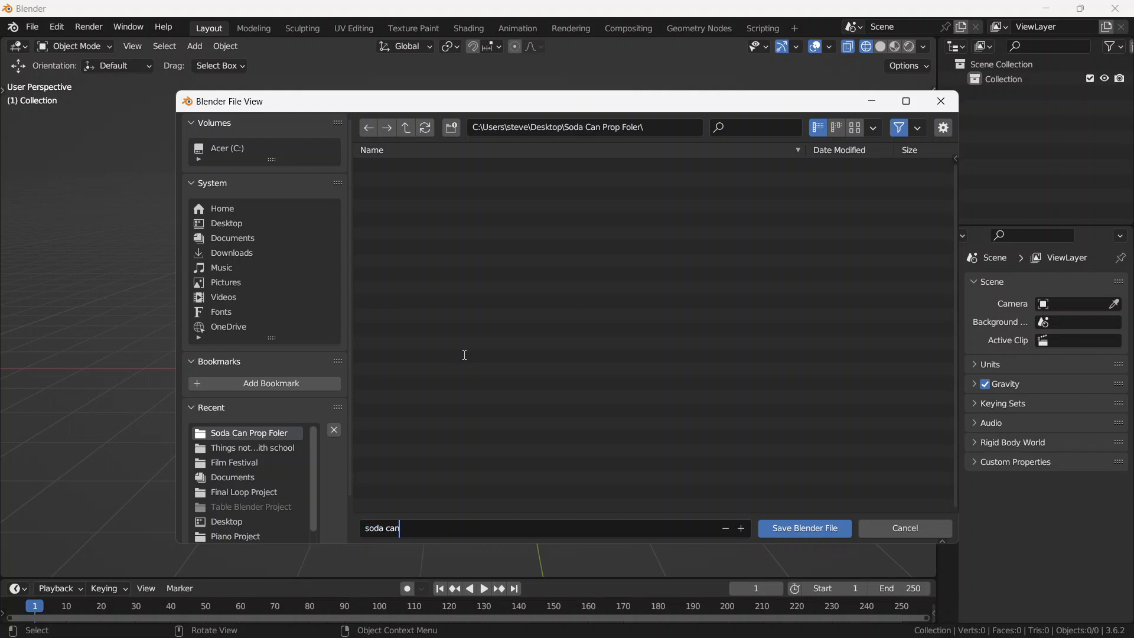
text( prop blend file)
click(587, 460)
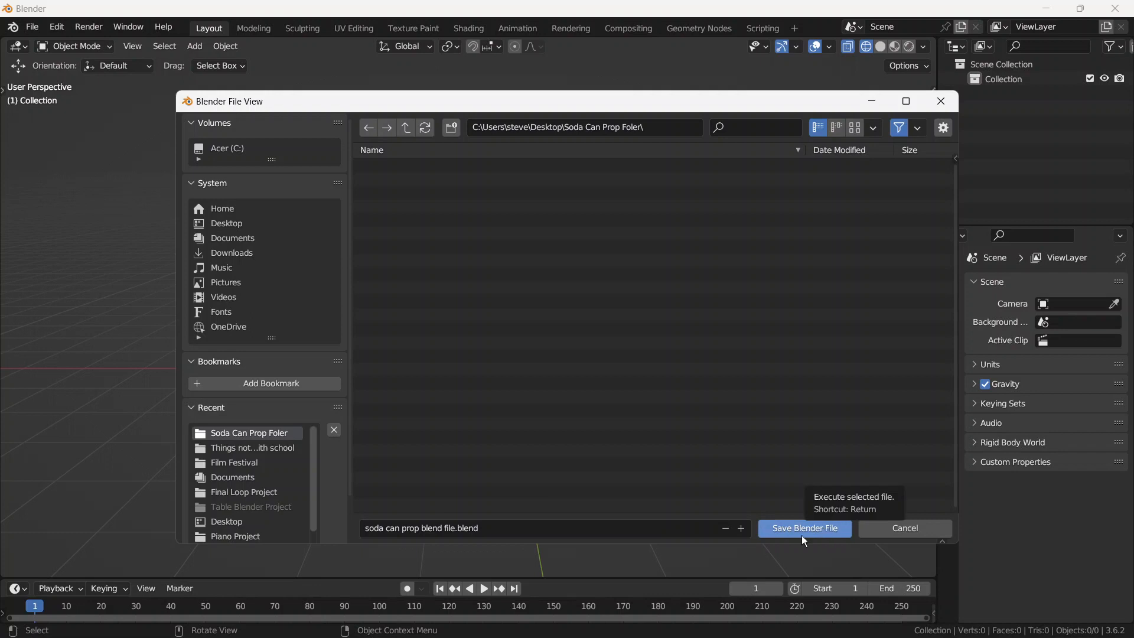
click(438, 531)
click(444, 528)
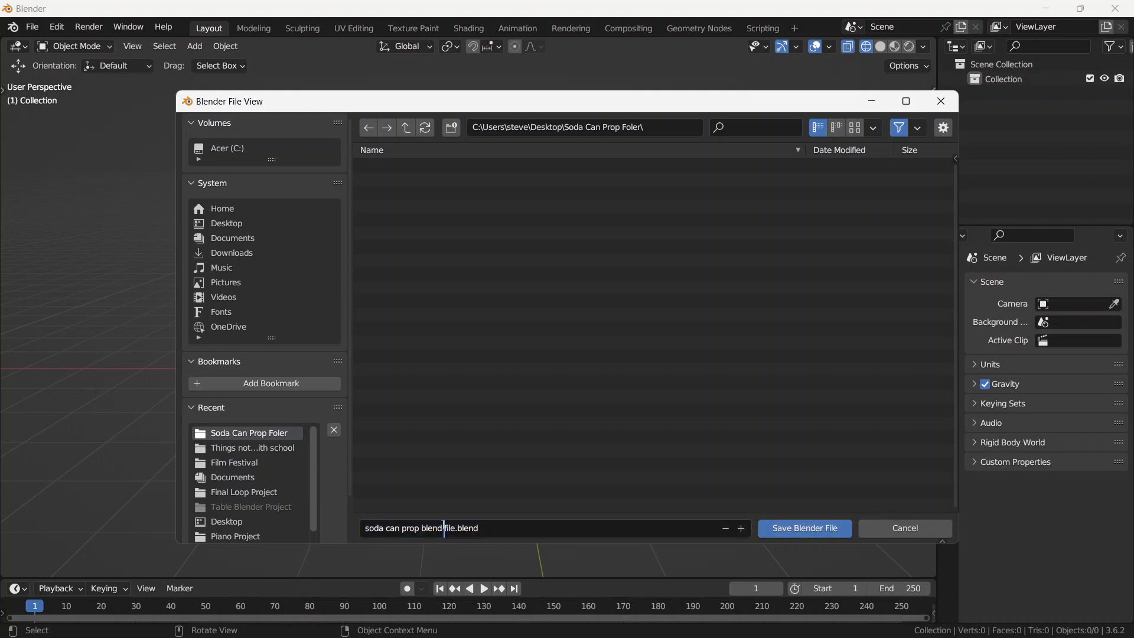
click(516, 523)
click(788, 528)
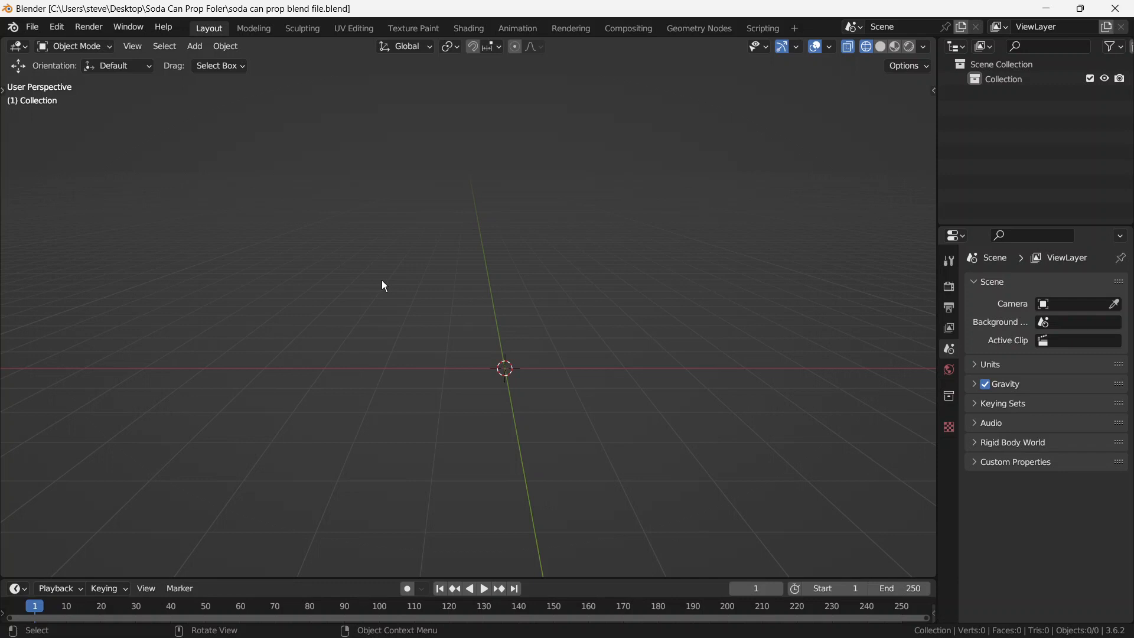
Switch to File Explorer and review the files in the Soda Can Prop Foler folder, then minimize it
middle_drag(500, 303, 454, 350)
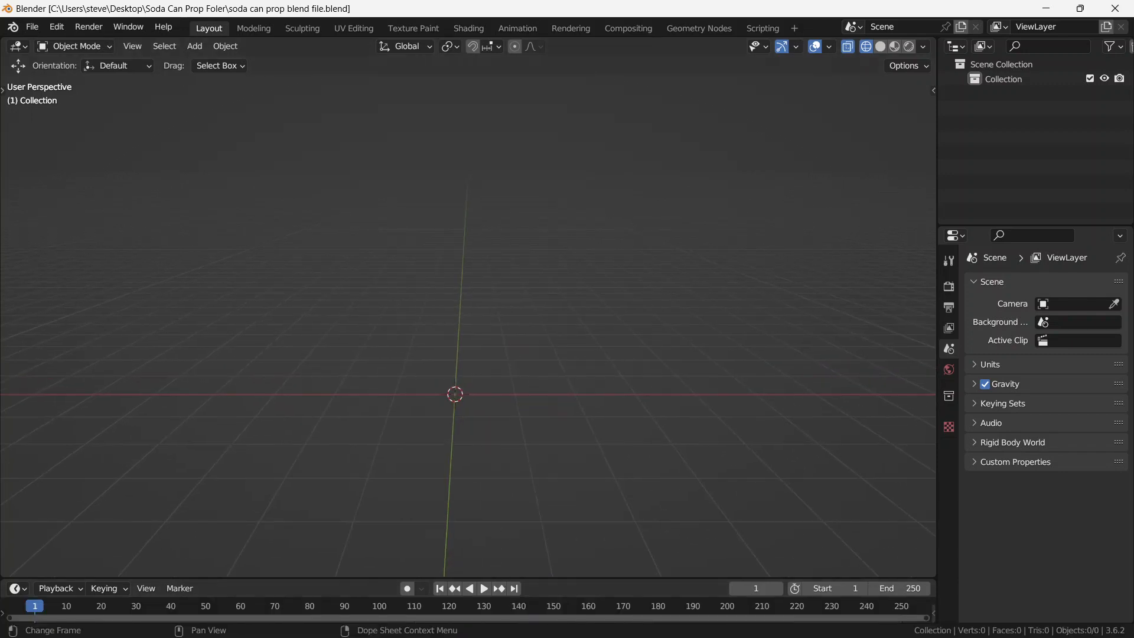
mouse_move(502, 620)
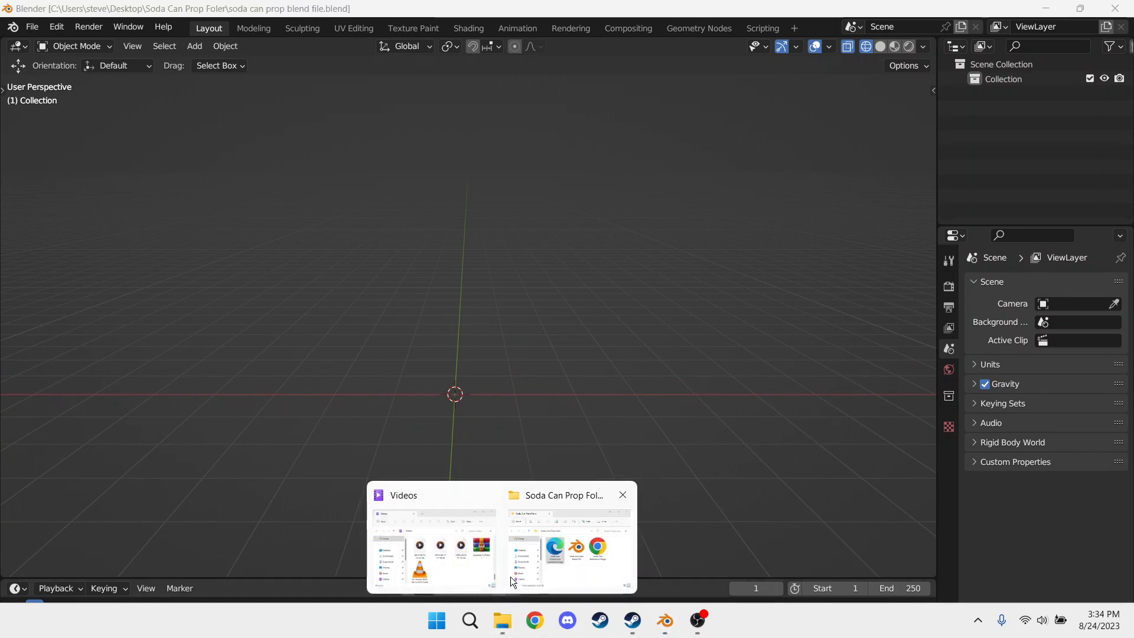
click(536, 543)
click(507, 370)
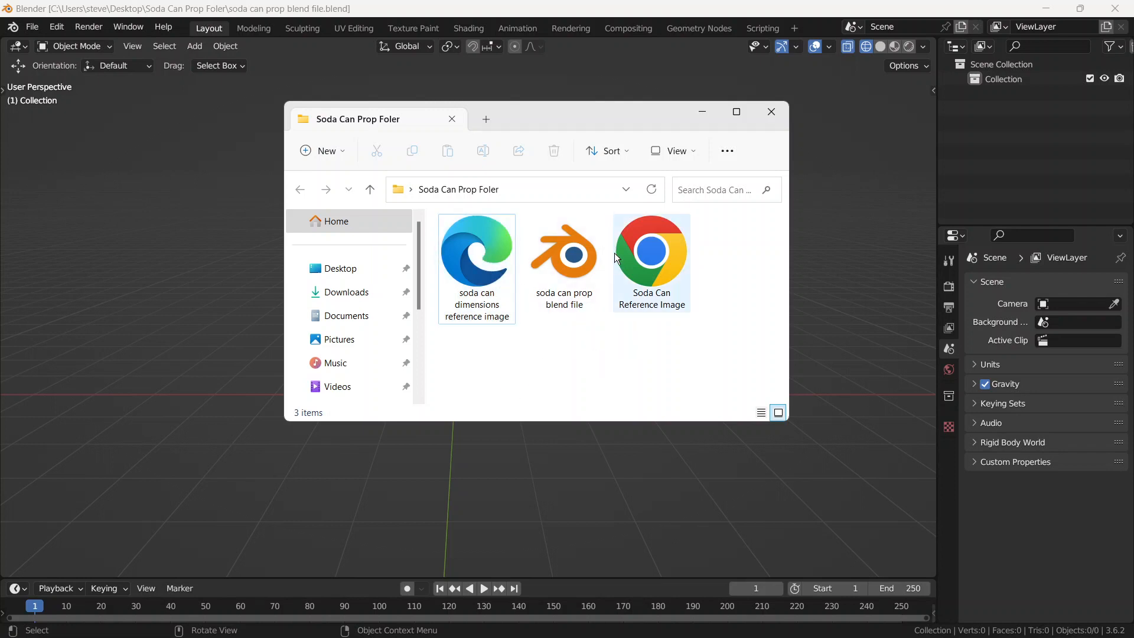
click(704, 115)
Split the 3D viewport into two side-by-side areas and change the narrower one to an Image Editor
middle_drag(536, 217, 542, 355)
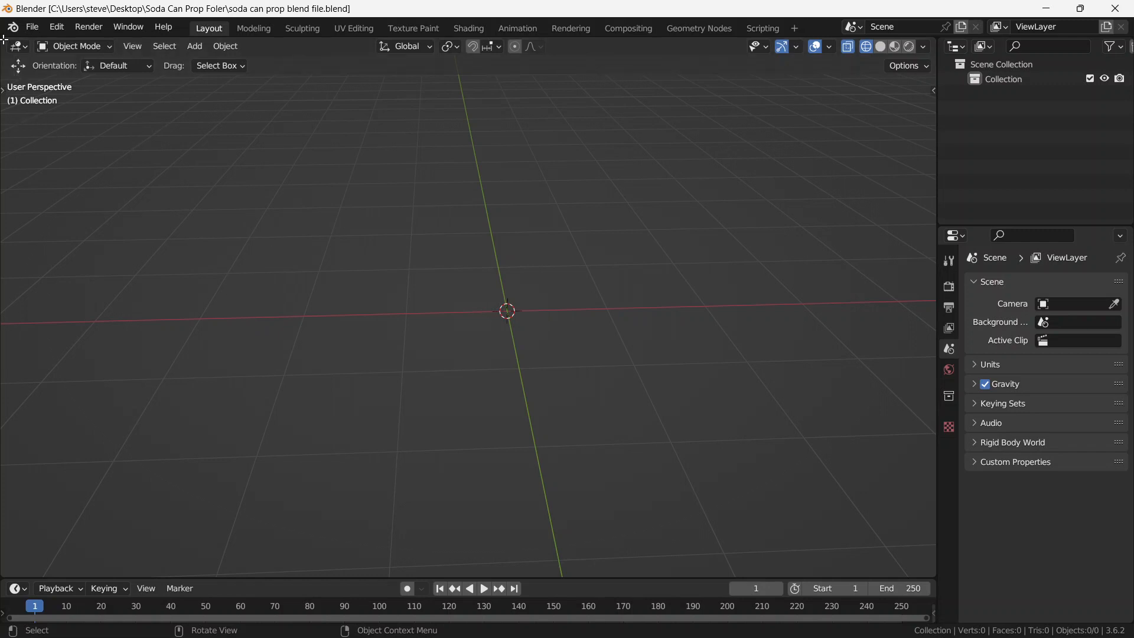
drag(5, 40, 314, 111)
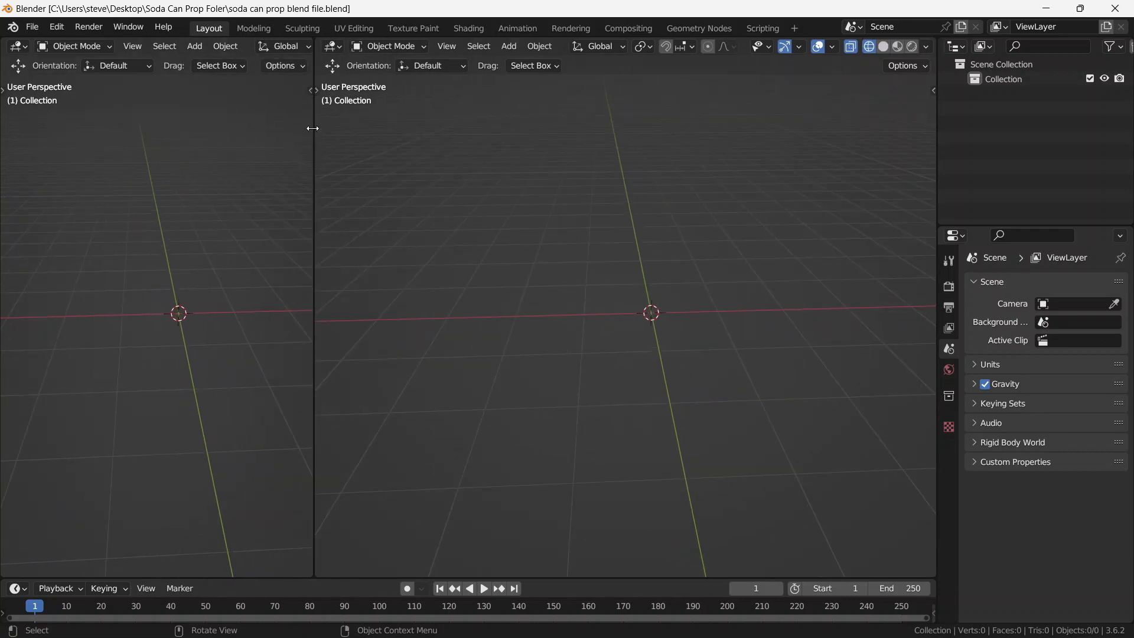
drag(313, 134, 324, 169)
middle_drag(550, 319, 579, 308)
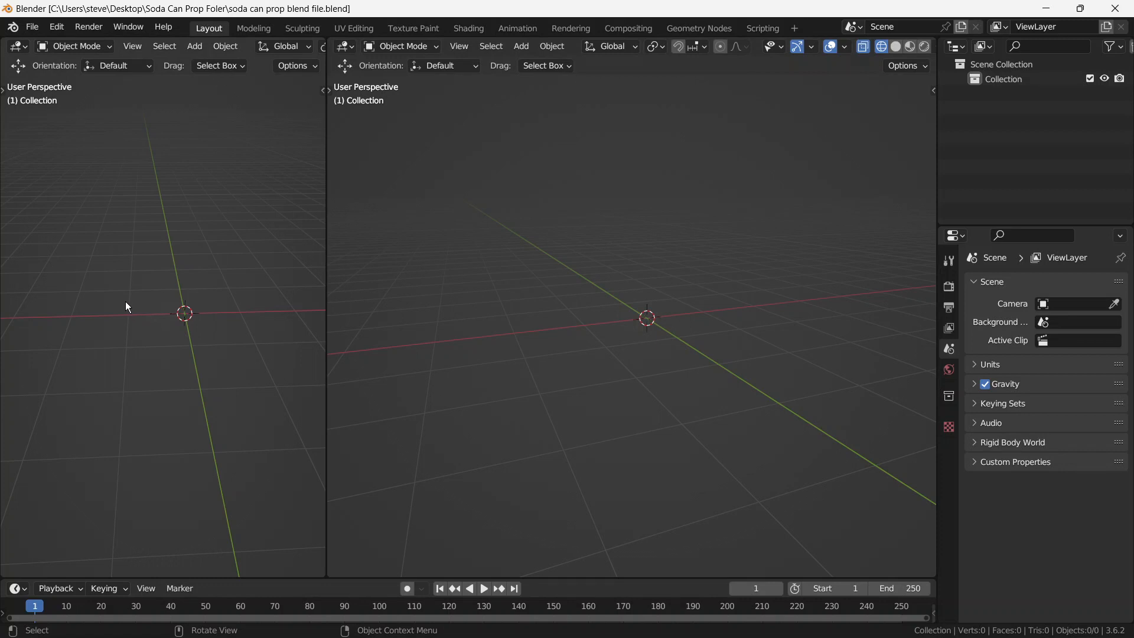
click(26, 49)
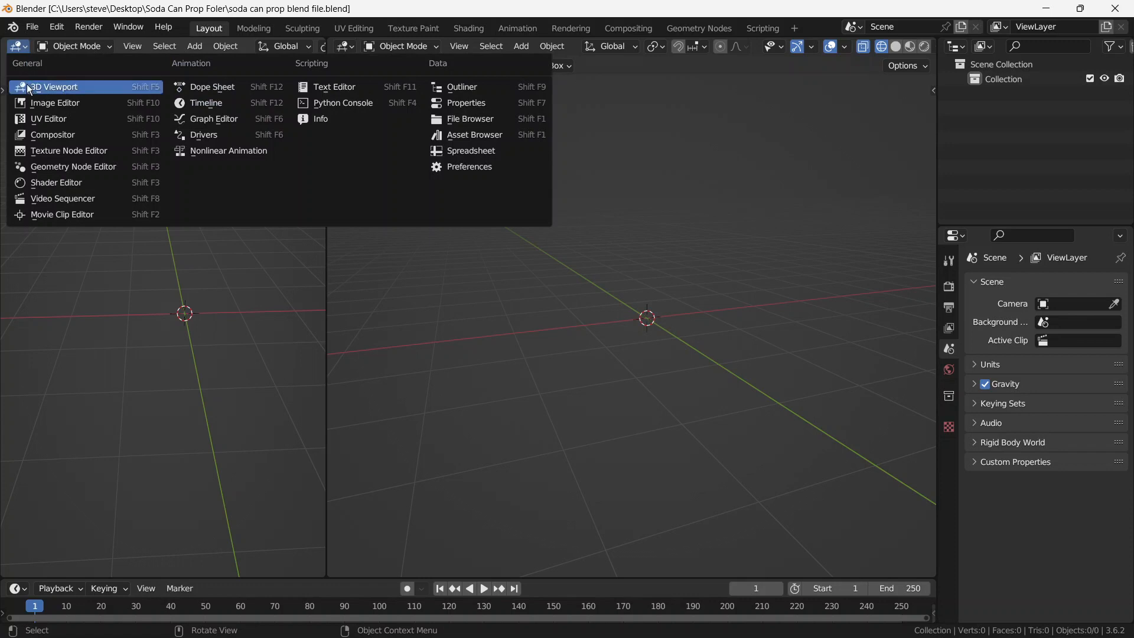
click(34, 102)
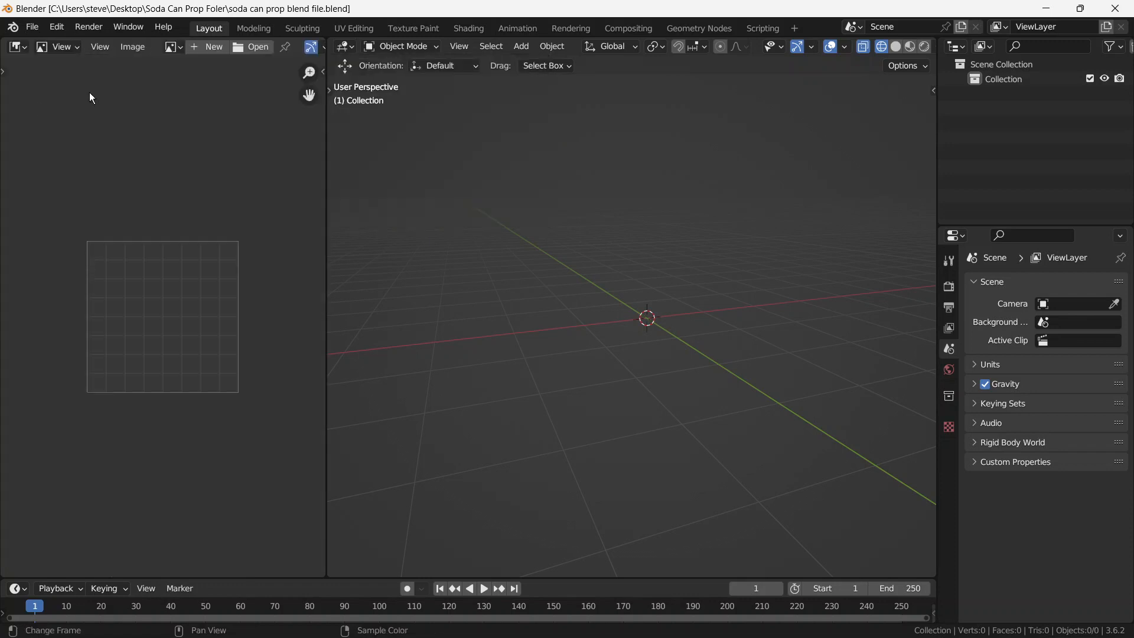
Open Soda Can Reference Image.webp in the Image Editor, and replace it with soda can dimensions reference image.jpg
click(245, 50)
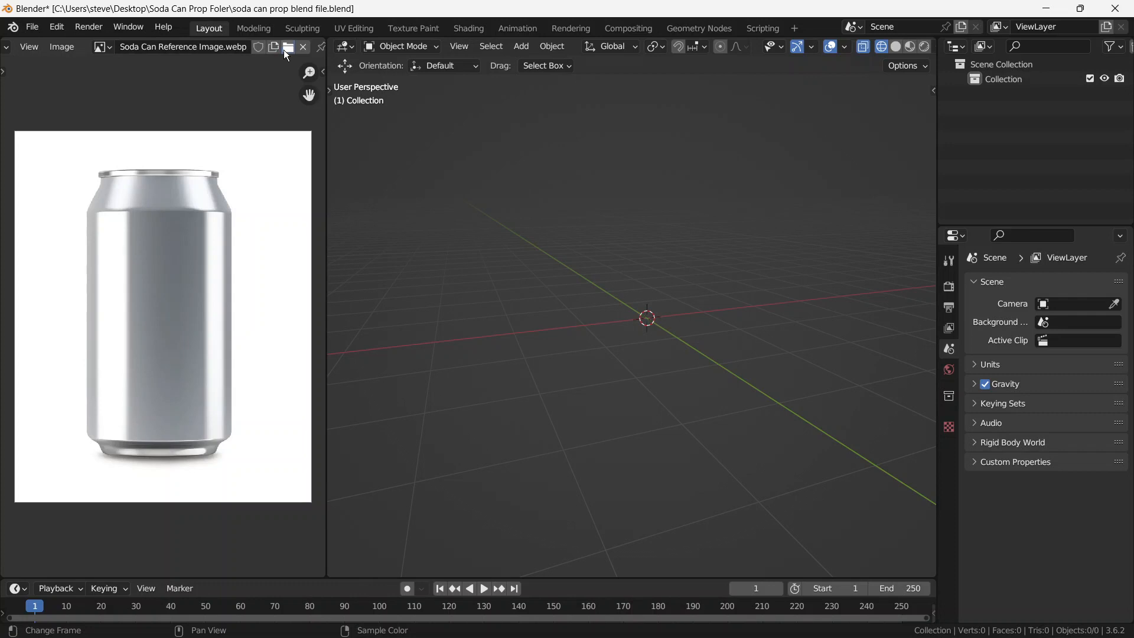
click(284, 50)
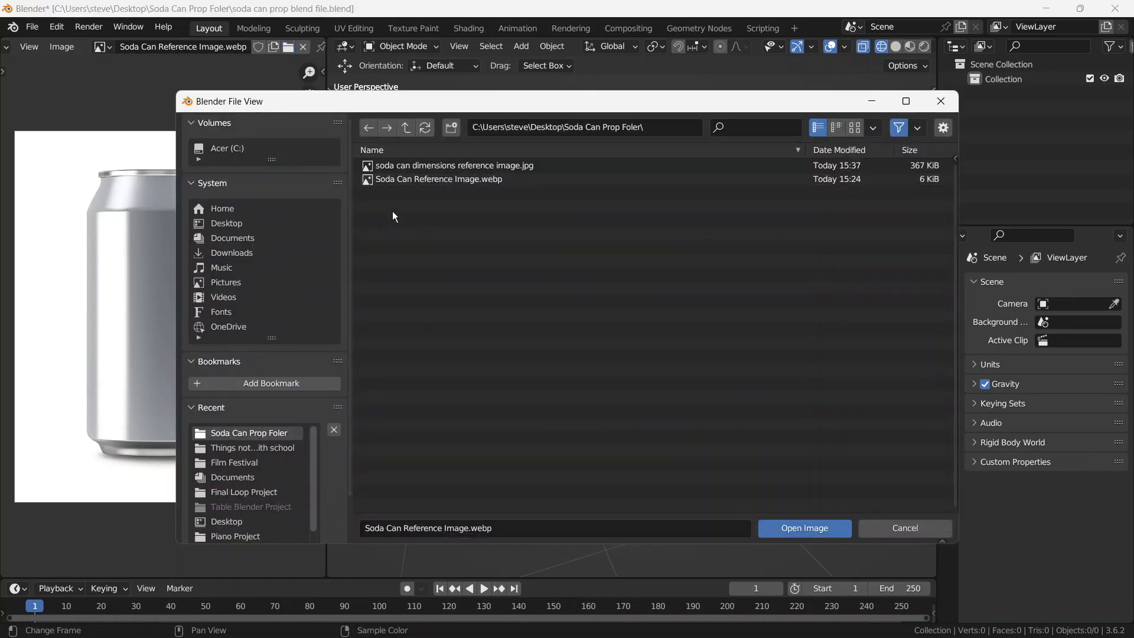
double_click(420, 166)
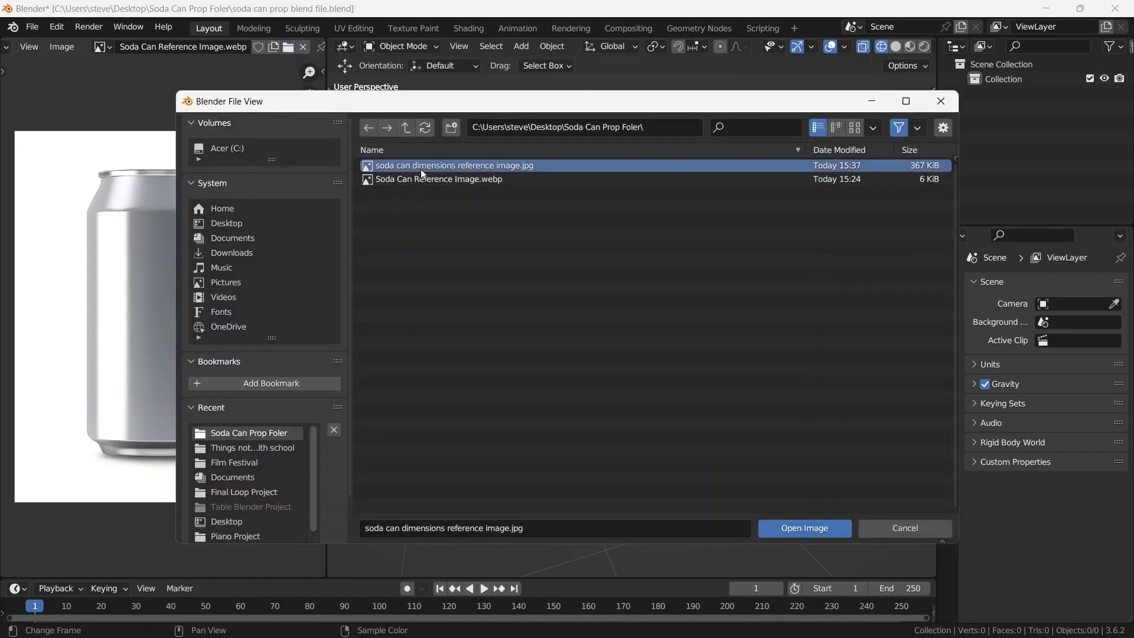
Examine the can's side elevation, plan view and labelled dimensions in the reference image
scroll(147, 278, down, 5)
scroll(139, 277, down, 3)
scroll(141, 288, up, 4)
middle_drag(226, 275, 123, 284)
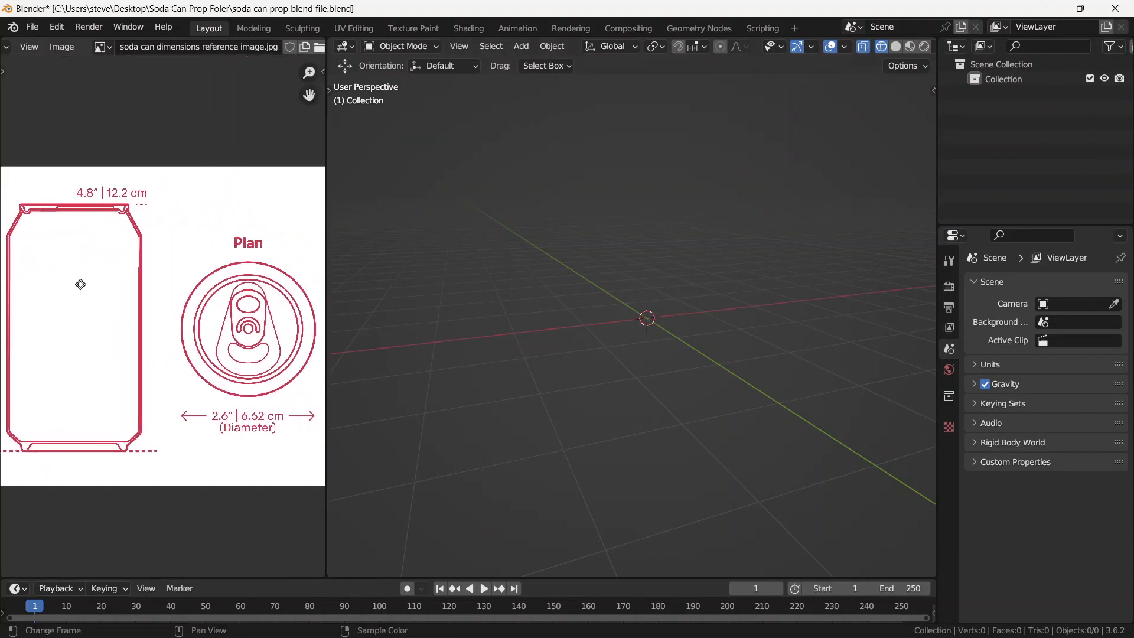
scroll(106, 290, down, 2)
scroll(215, 316, up, 2)
middle_drag(214, 315, 242, 344)
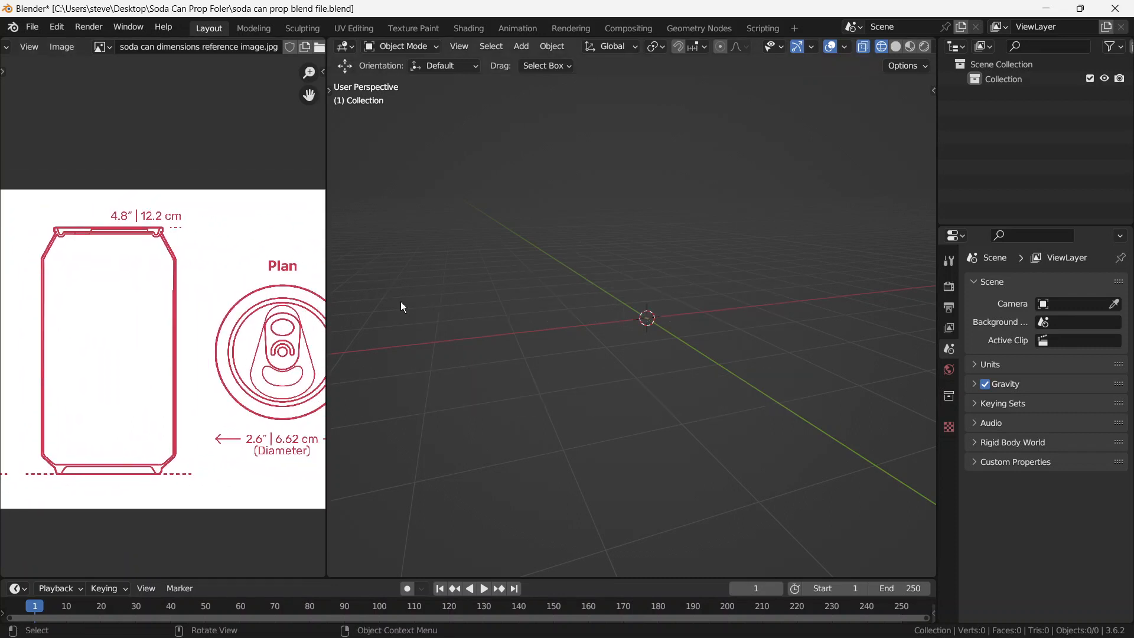
scroll(160, 338, down, 3)
scroll(185, 334, up, 2)
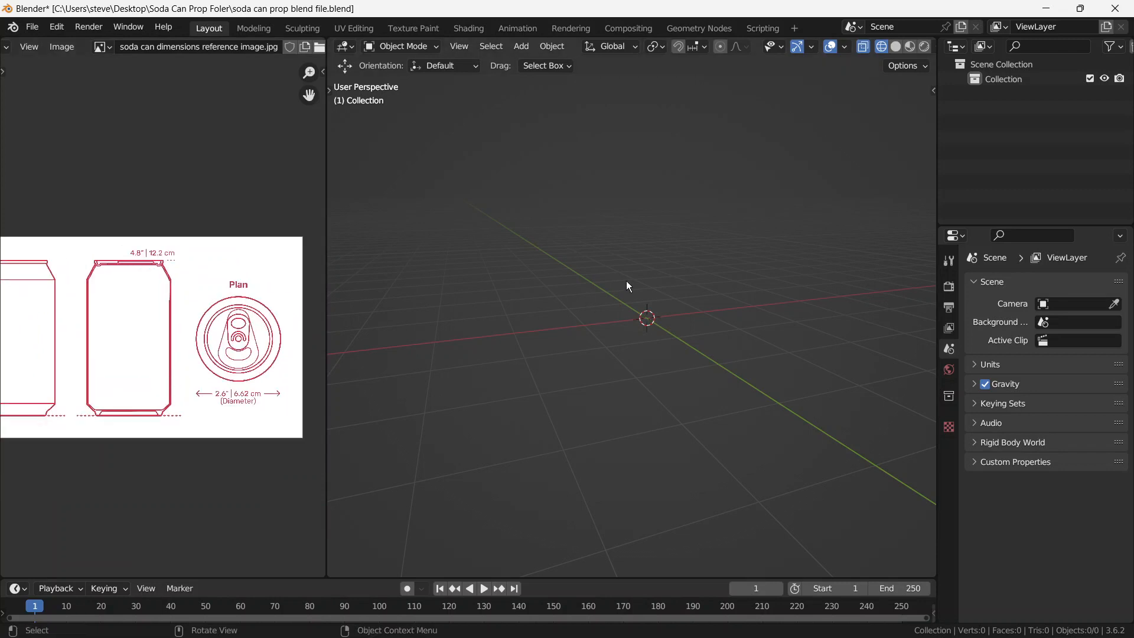
Try adding soda can dimensions reference image.jpg to the scene as a reference with Align to View on, and delete it
mouse_move(587, 287)
shift+middle_down()
mouse_move(578, 273)
mouse_move(592, 293)
shift+middle_up()
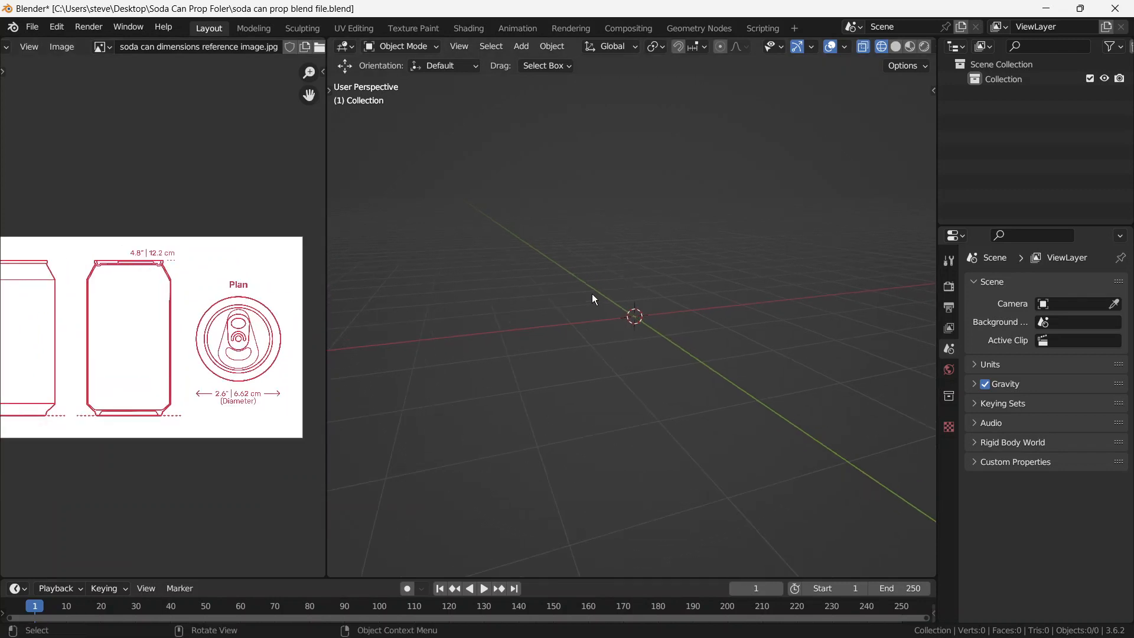
key(shift+a)
mouse_move(592, 294)
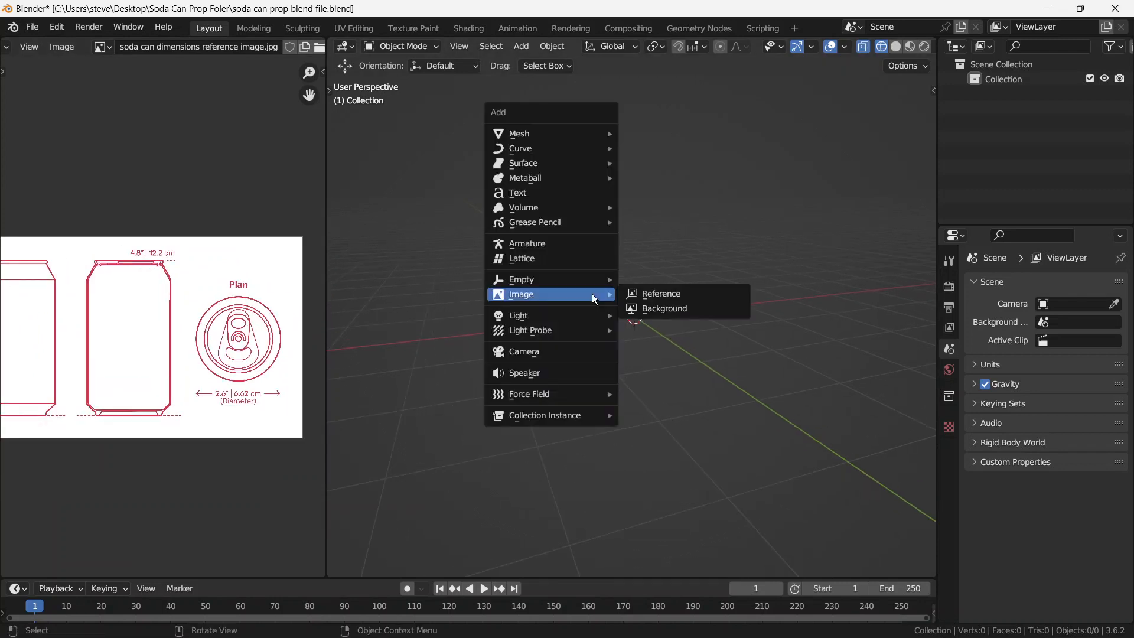
click(634, 293)
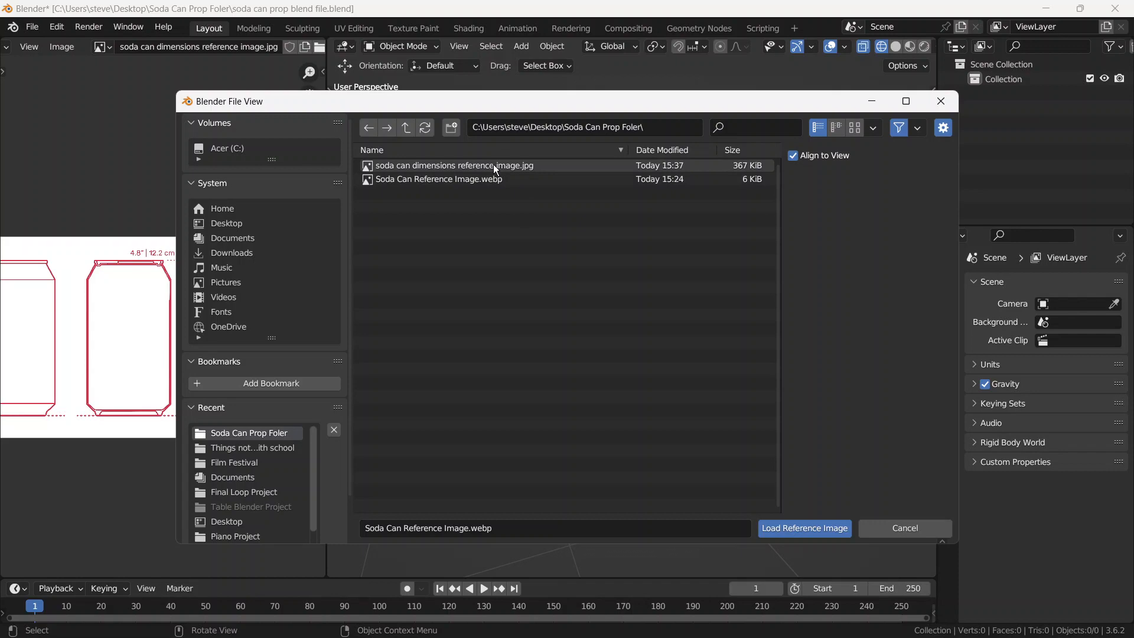
drag(522, 96, 564, 95)
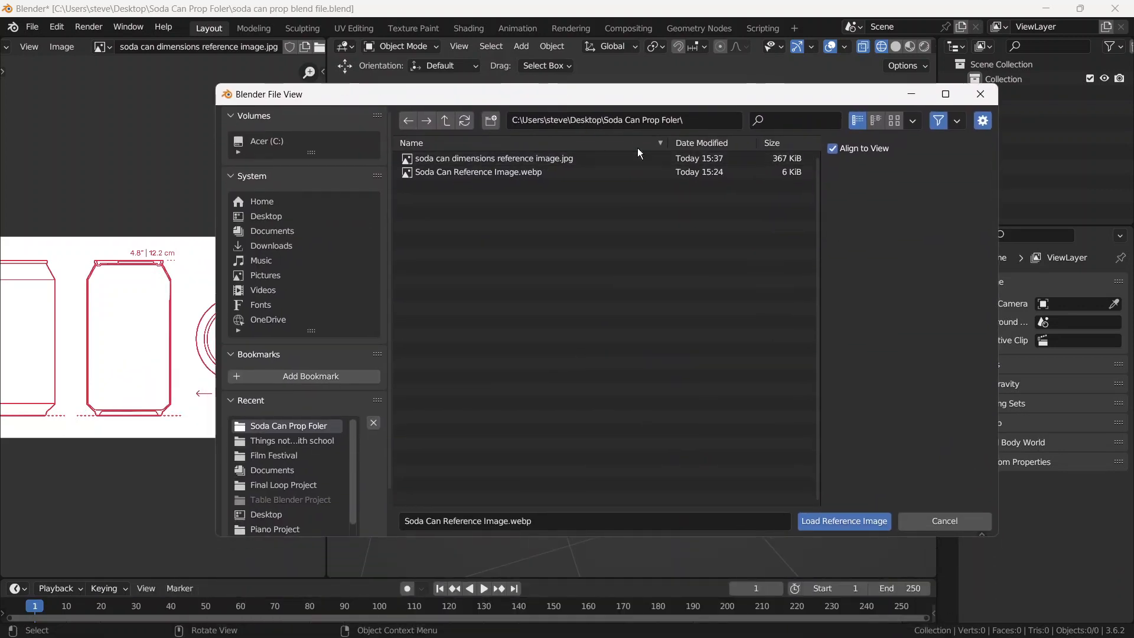
click(858, 151)
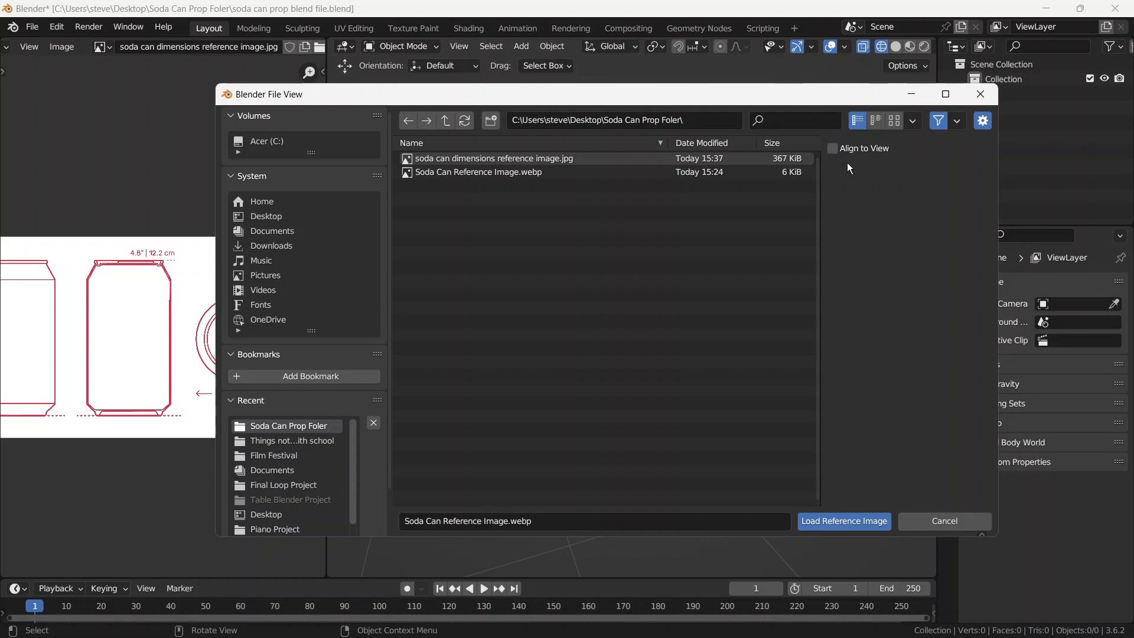
click(842, 149)
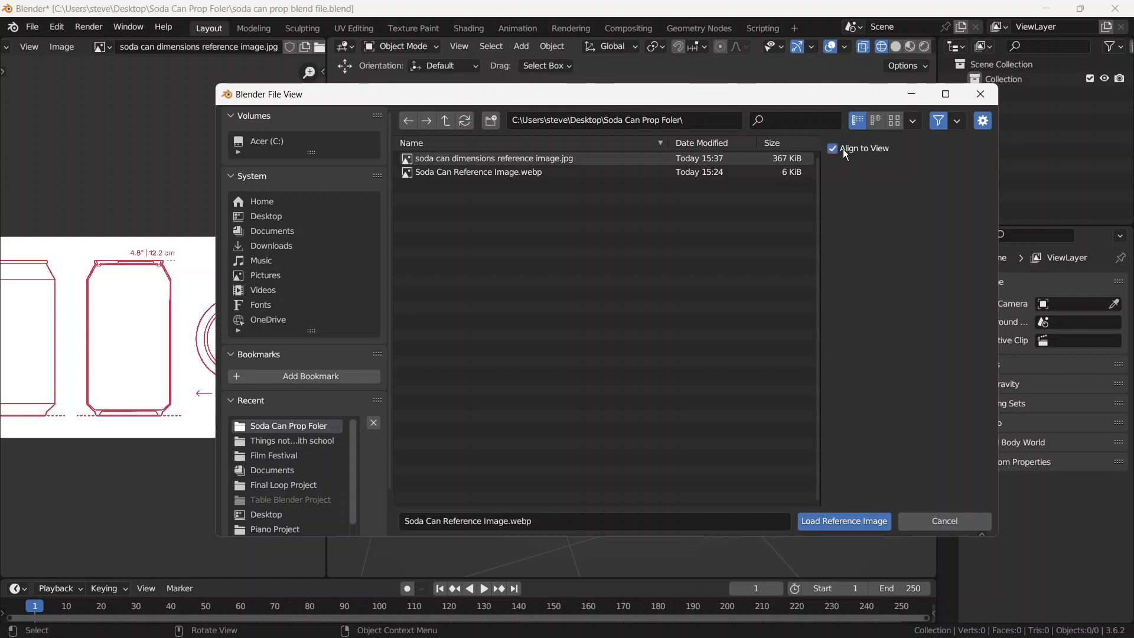
double_click(487, 160)
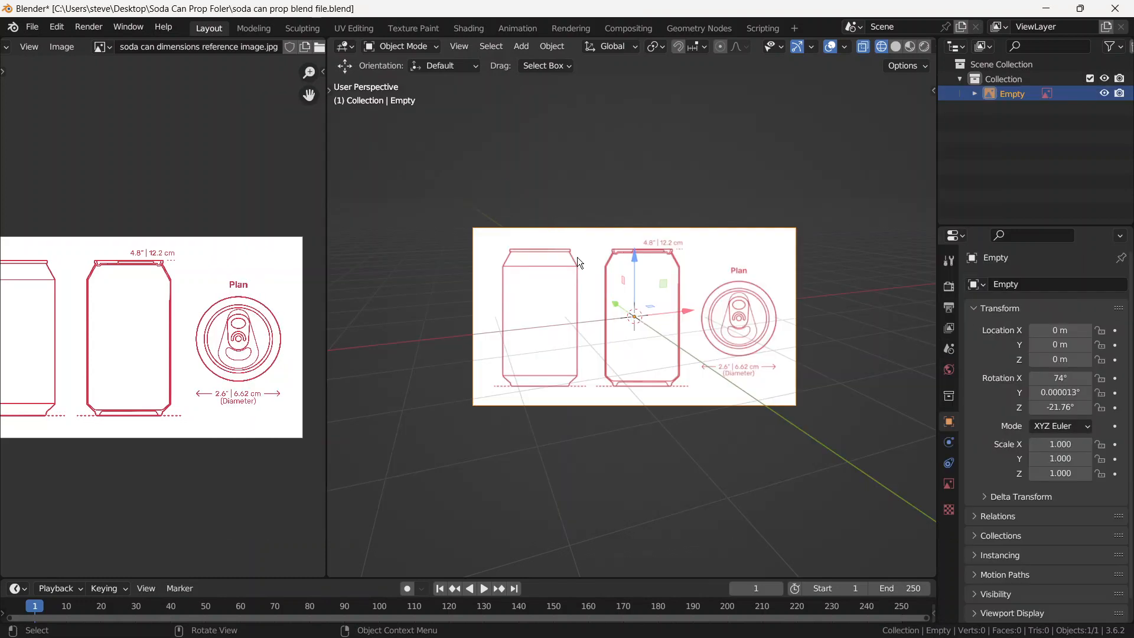
key(Delete)
Add Soda Can Reference Image.webp to the scene as a reference image
key(shift+a)
mouse_move(582, 272)
click(651, 273)
double_click(561, 178)
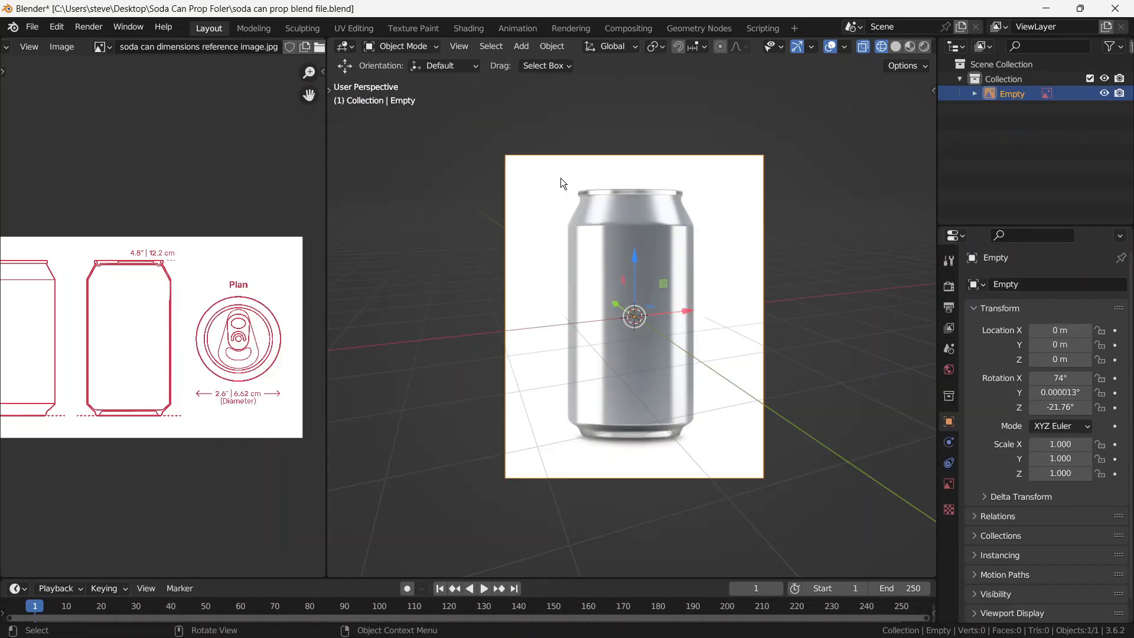
Rename the can photo's empty object to "Soda Can Reference Image"
middle_drag(611, 282, 656, 309)
scroll(656, 309, down, 5)
shift+middle_drag(770, 347, 747, 307)
double_click(1020, 93)
text(Soda Can)
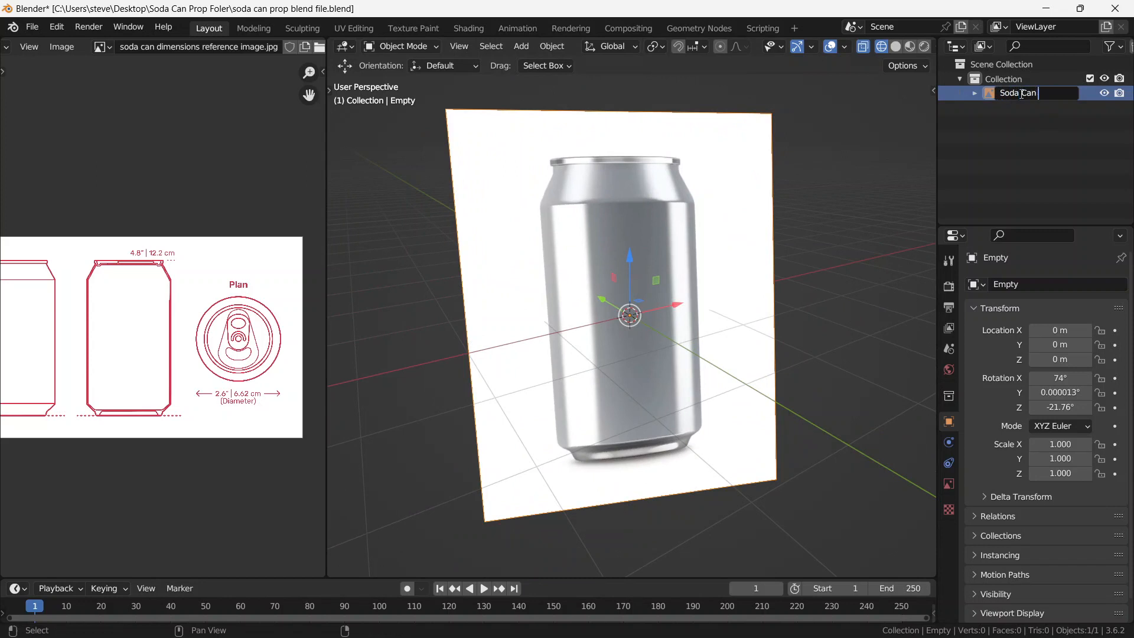
text( Reference IMag)
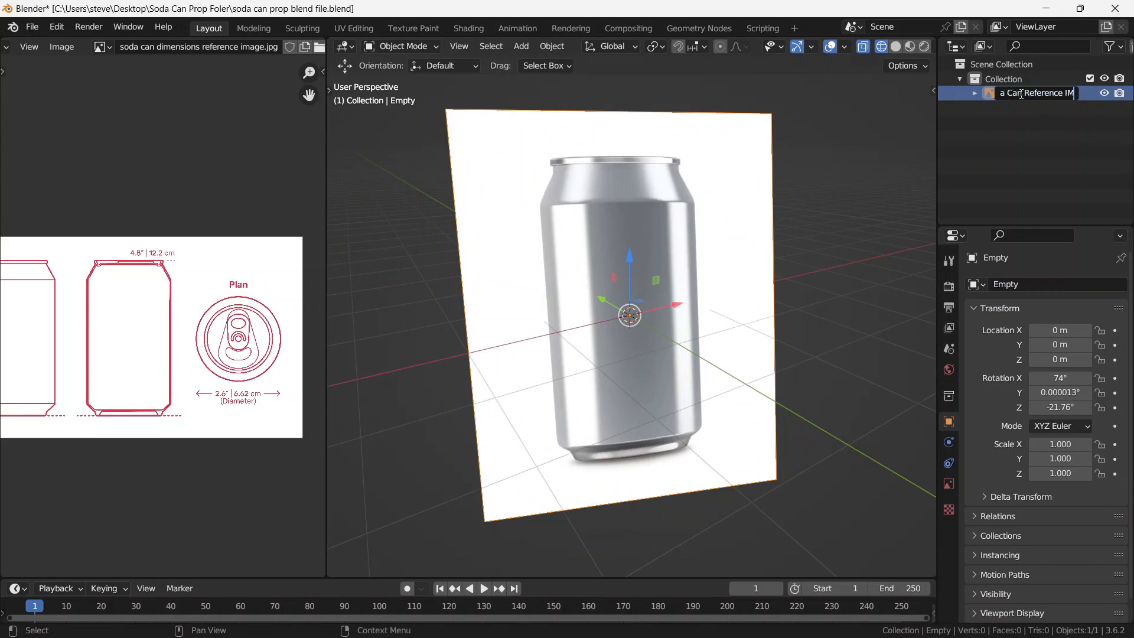
key(BackSpace)
key(BackSpace)
key(BackSpace)
text(mage)
key(Return)
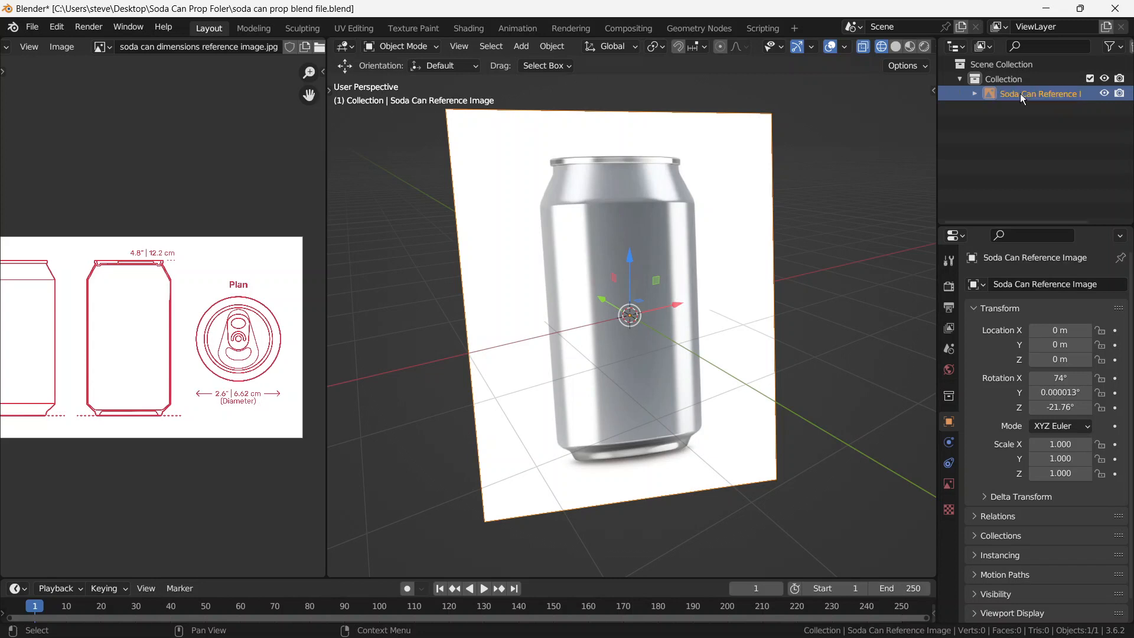
Show the tool shelf in the 3D viewport
middle_drag(671, 274, 734, 184)
scroll(744, 183, down, 4)
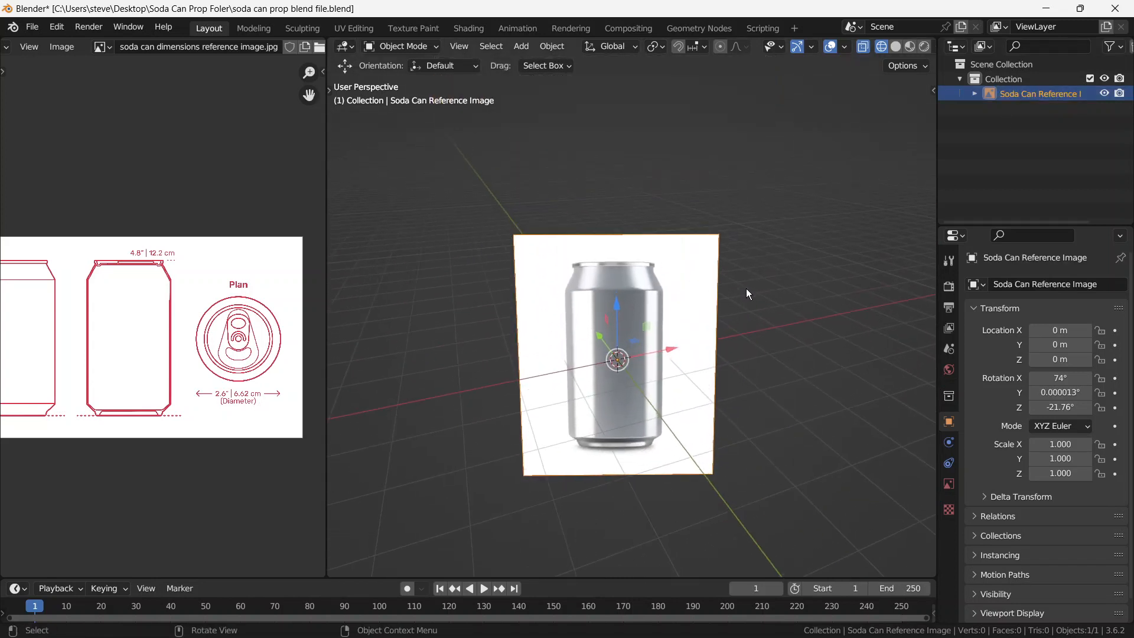
key(g)
scroll(694, 295, up, 3)
middle_drag(693, 296, 675, 313)
scroll(695, 274, down, 3)
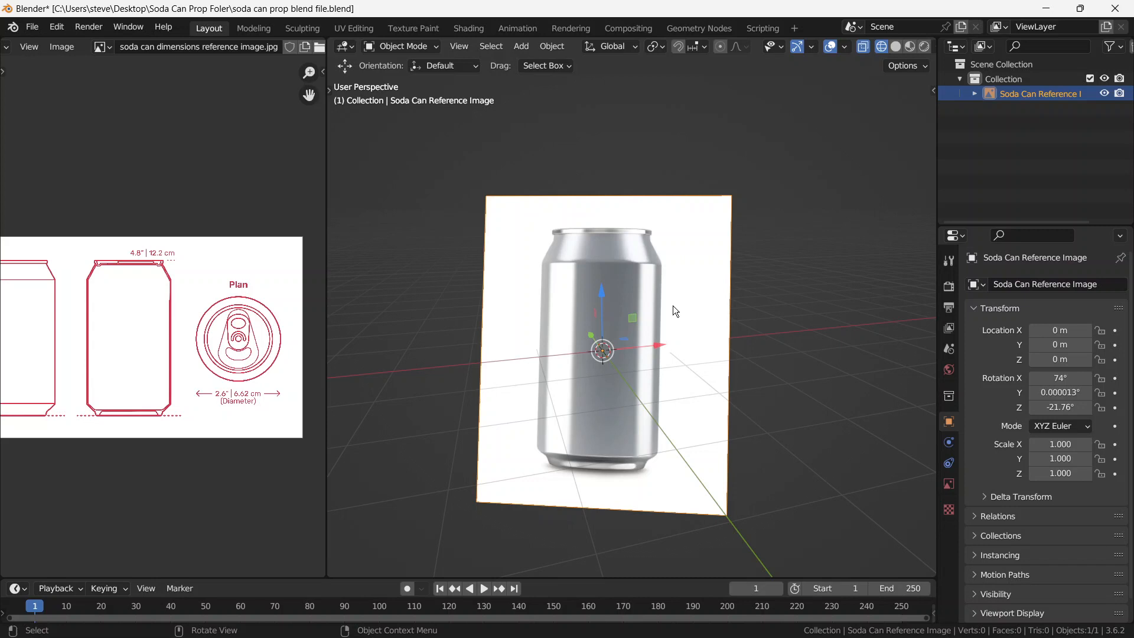
key(t)
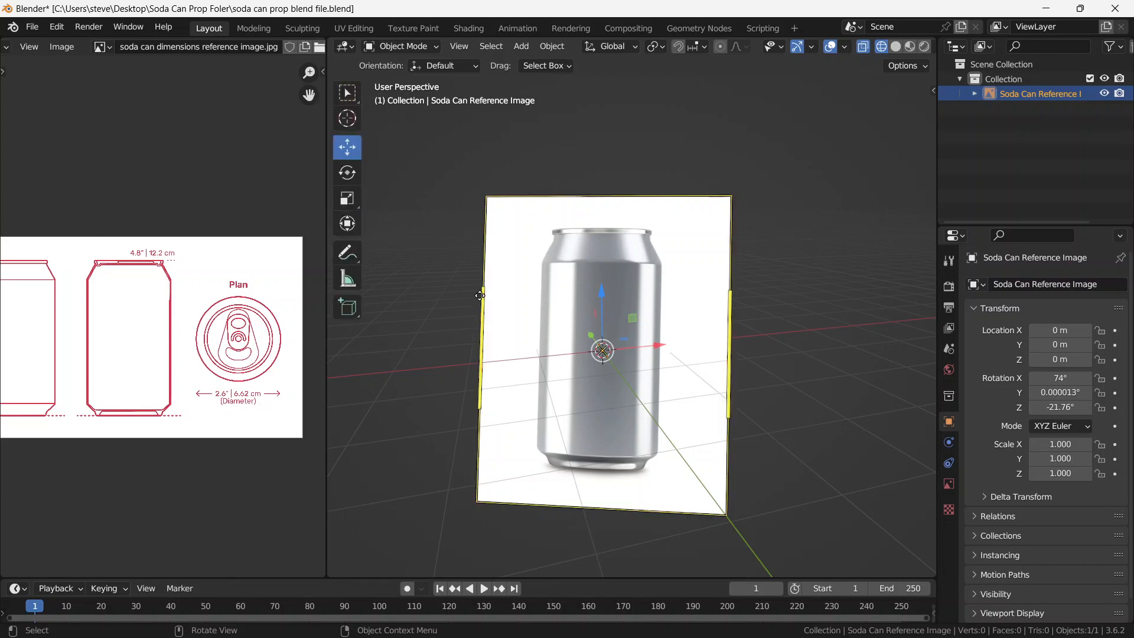
Hide the 3D viewport's tool shelf and show the sidebar with the reference image's transform values
key(t)
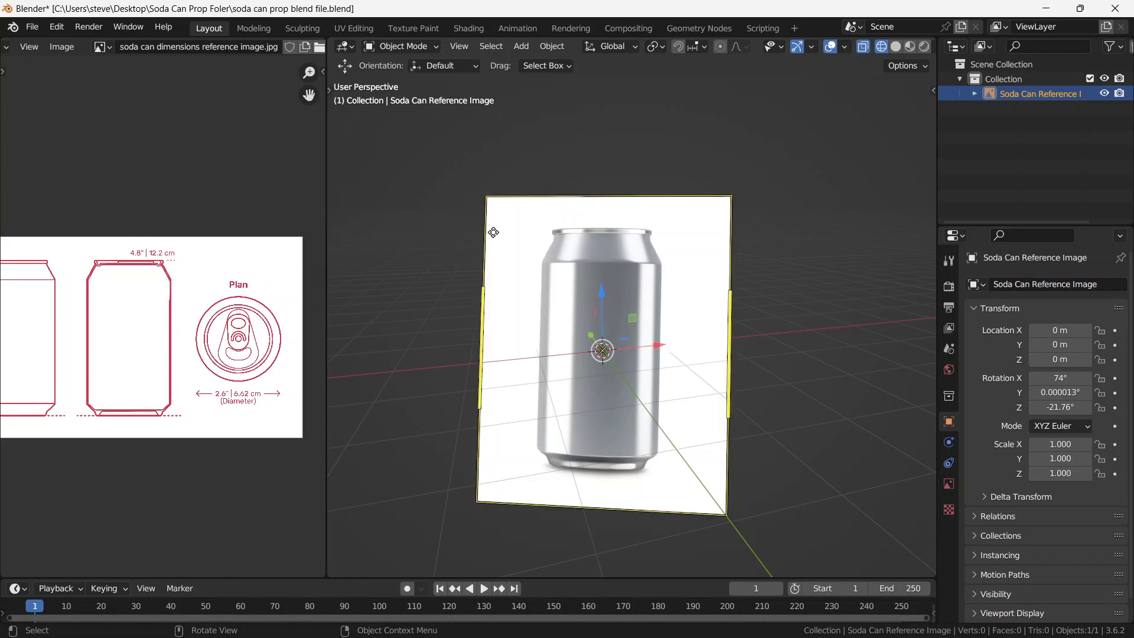
key(n)
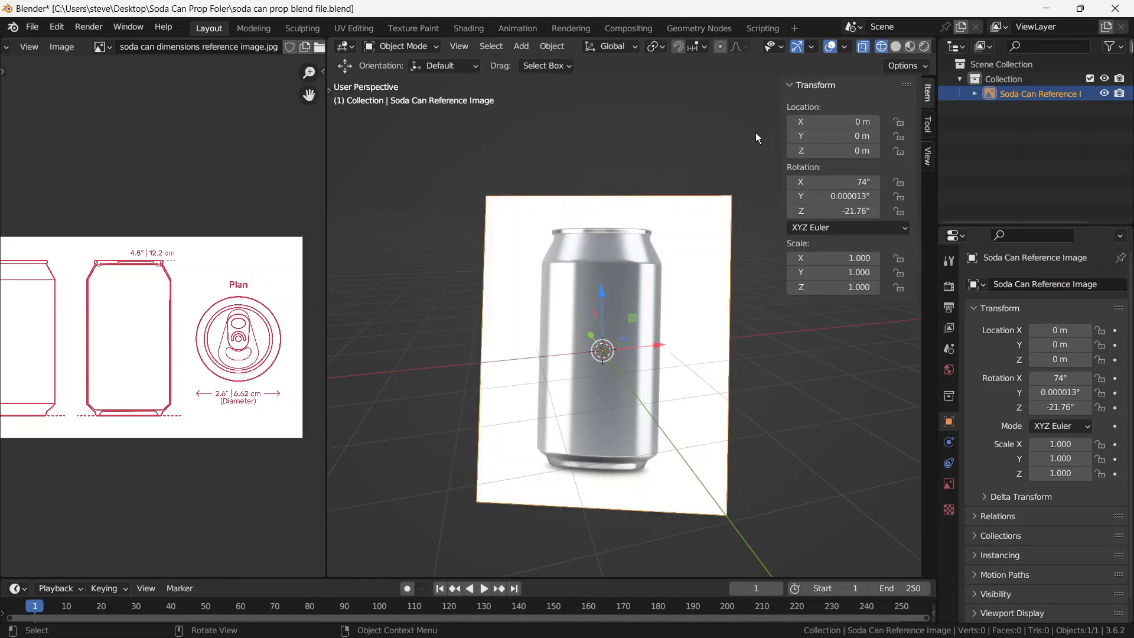
key(n)
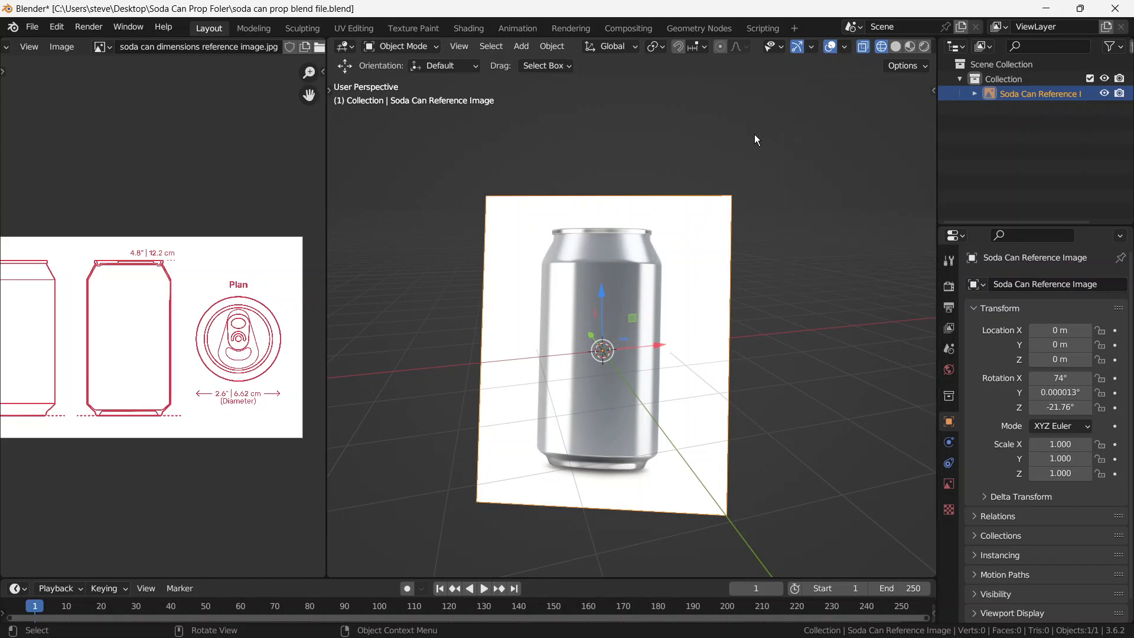
key(n)
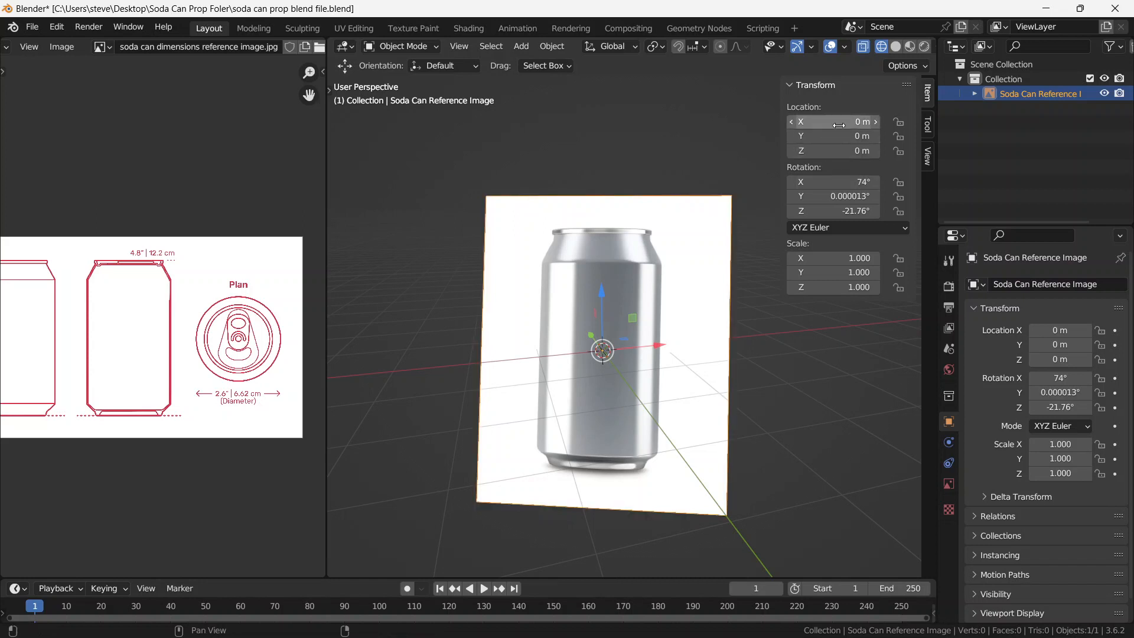
Set the Y and Z rotation of Soda Can Reference Image to 0°
click(834, 197)
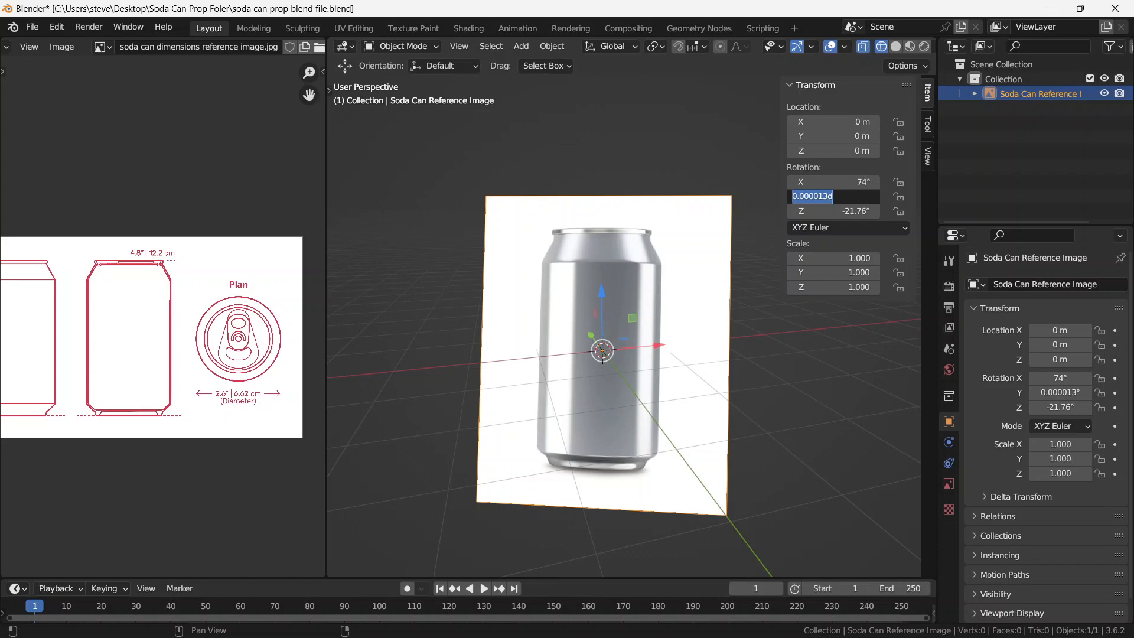
text(0)
key(Return)
drag(848, 211, 945, 211)
click(845, 216)
text(0)
key(Return)
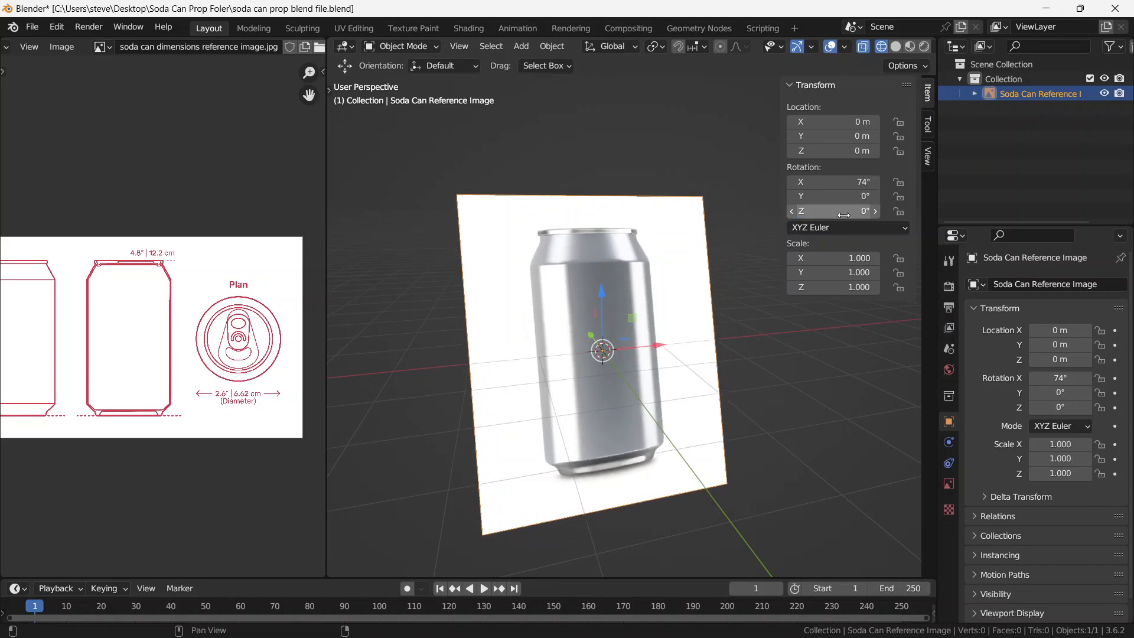
Set the X rotation of Soda Can Reference Image to 90° so it stands upright
click(836, 182)
text(86)
key(Return)
drag(848, 182, 862, 181)
click(848, 184)
text(90)
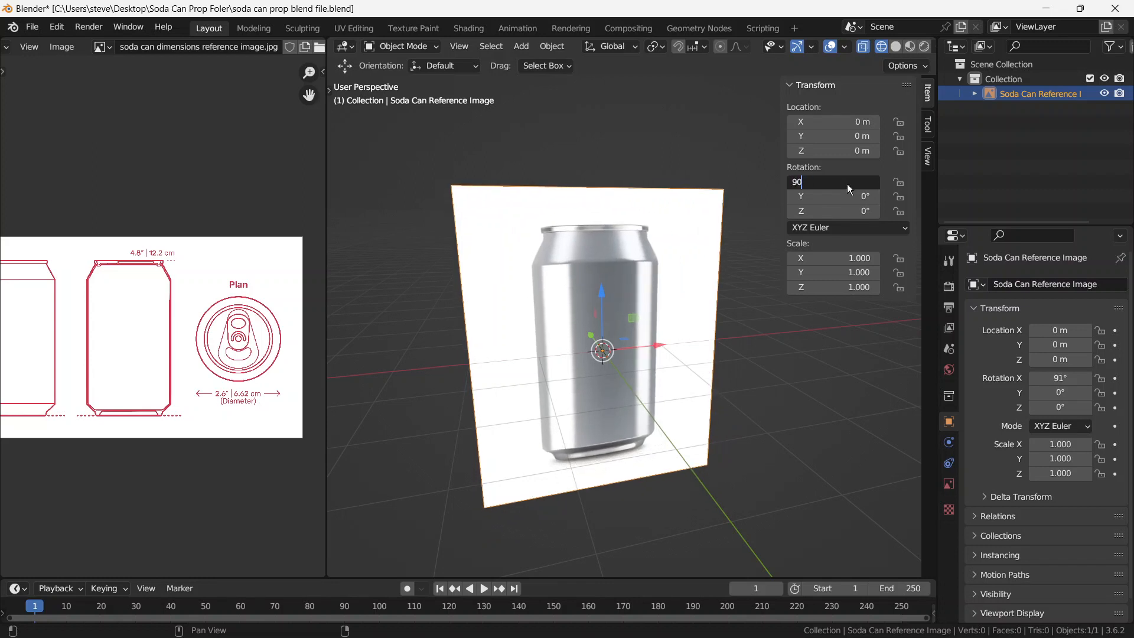
key(Return)
Move the can photo up along Z to about 1.88 m so the can's base meets the grid floor, and deselect it
middle_drag(657, 271, 569, 373)
middle_drag(548, 309, 573, 332)
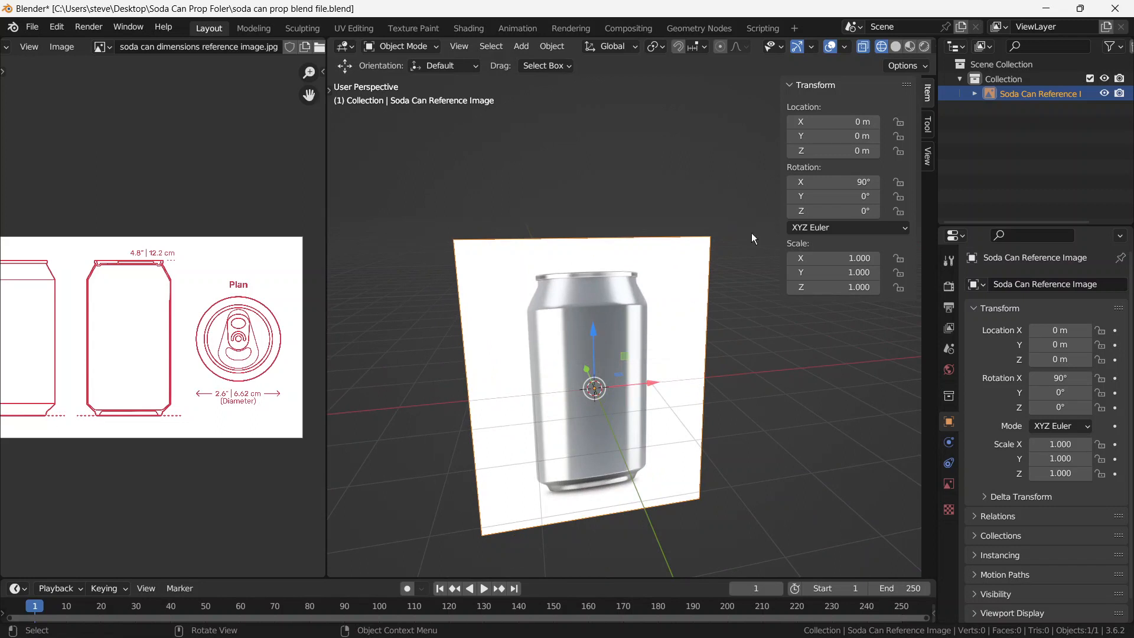
mouse_move(851, 151)
mouse_down()
mouse_move(865, 151)
mouse_move(852, 152)
mouse_up()
drag(594, 334, 589, 222)
scroll(636, 459, up, 5)
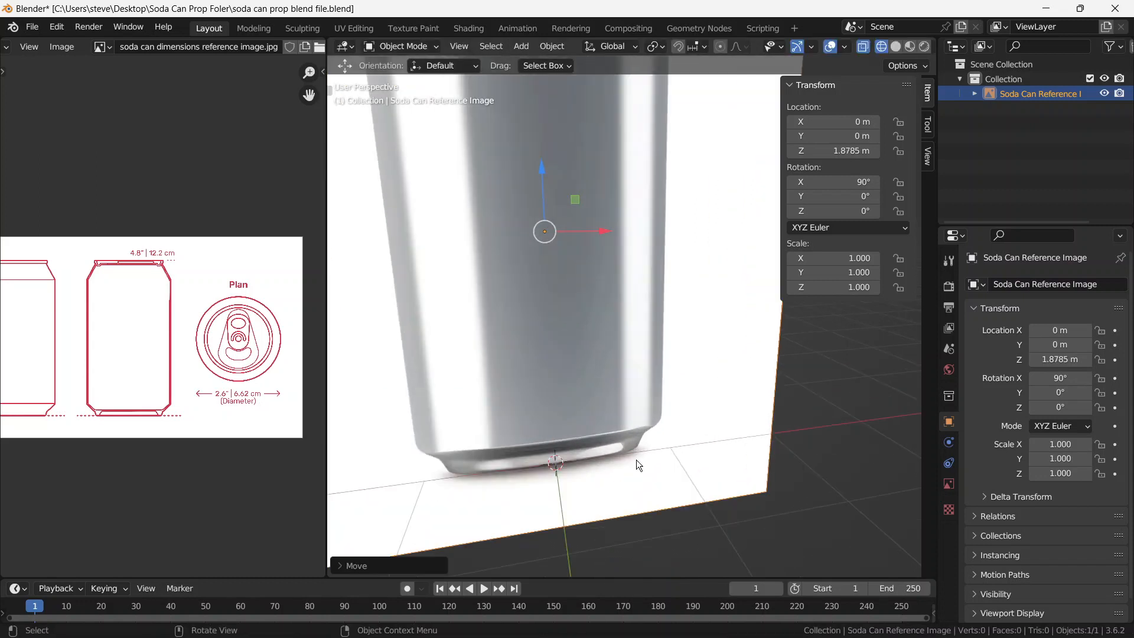
scroll(647, 375, down, 5)
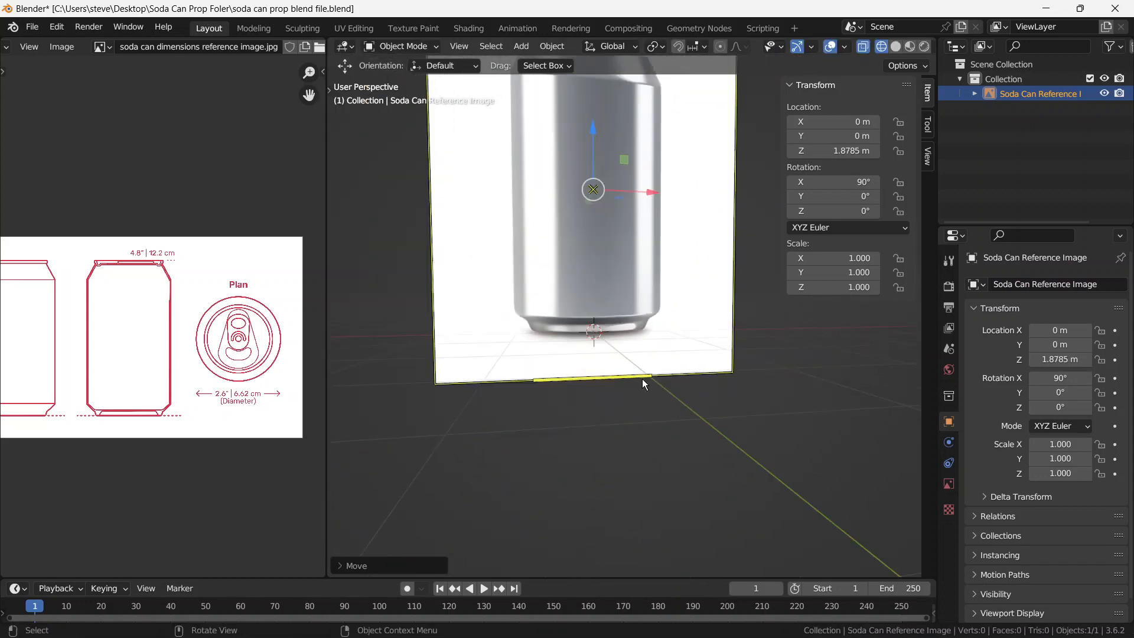
click(734, 308)
Add a cylinder mesh at the origin and switch the viewport from wireframe to Material Preview shading
middle_drag(626, 260, 664, 309)
scroll(664, 308, down, 4)
scroll(664, 309, up, 1)
scroll(644, 357, up, 1)
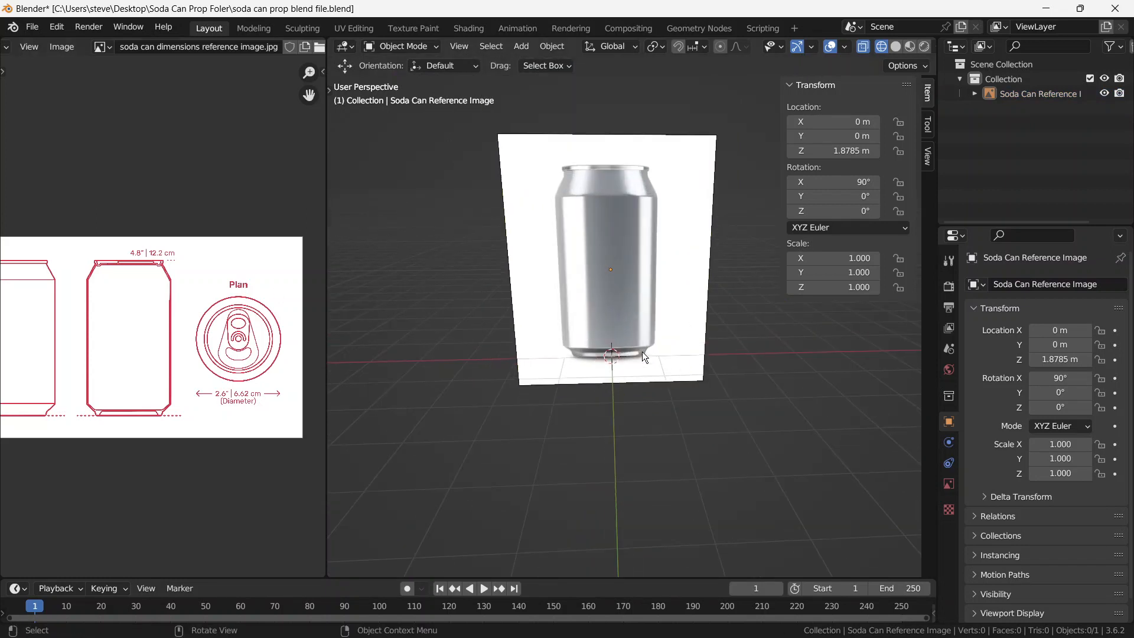
key(shift+a)
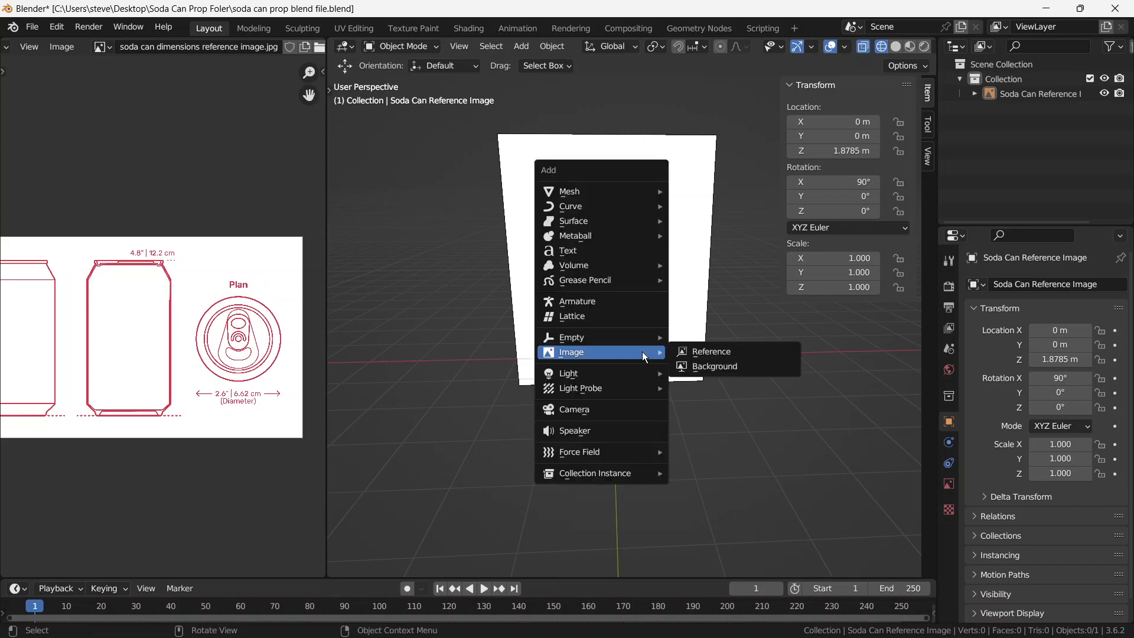
mouse_move(582, 192)
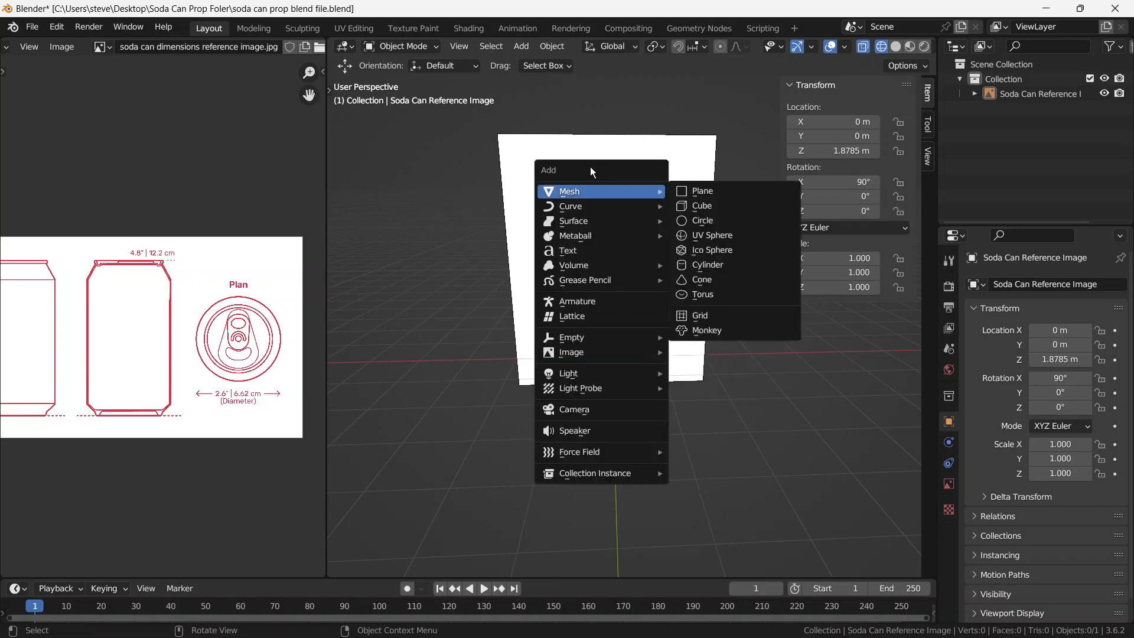
click(728, 263)
scroll(658, 303, up, 5)
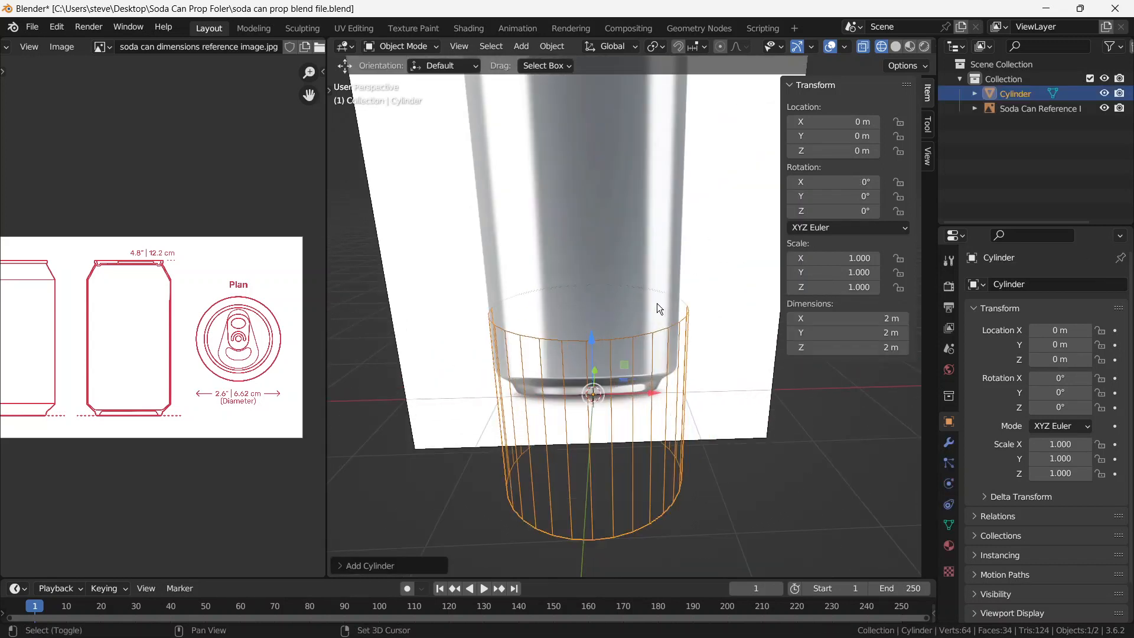
key(alt+z)
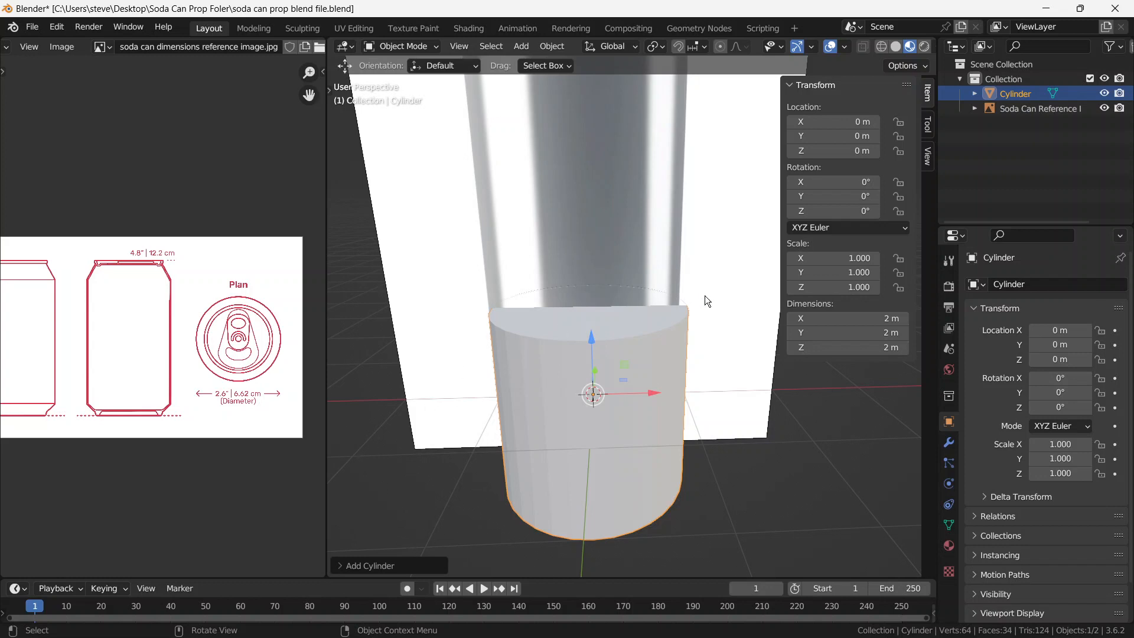
Delete the cylinder and add a new cylinder mesh in its place
scroll(689, 292, down, 4)
scroll(678, 317, up, 3)
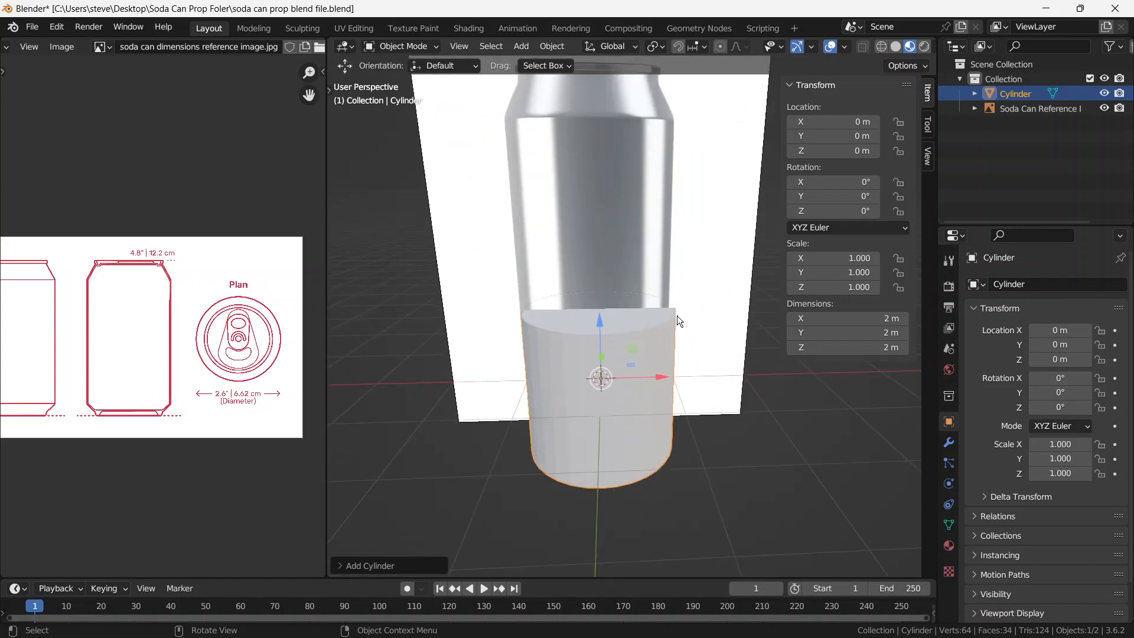
click(740, 439)
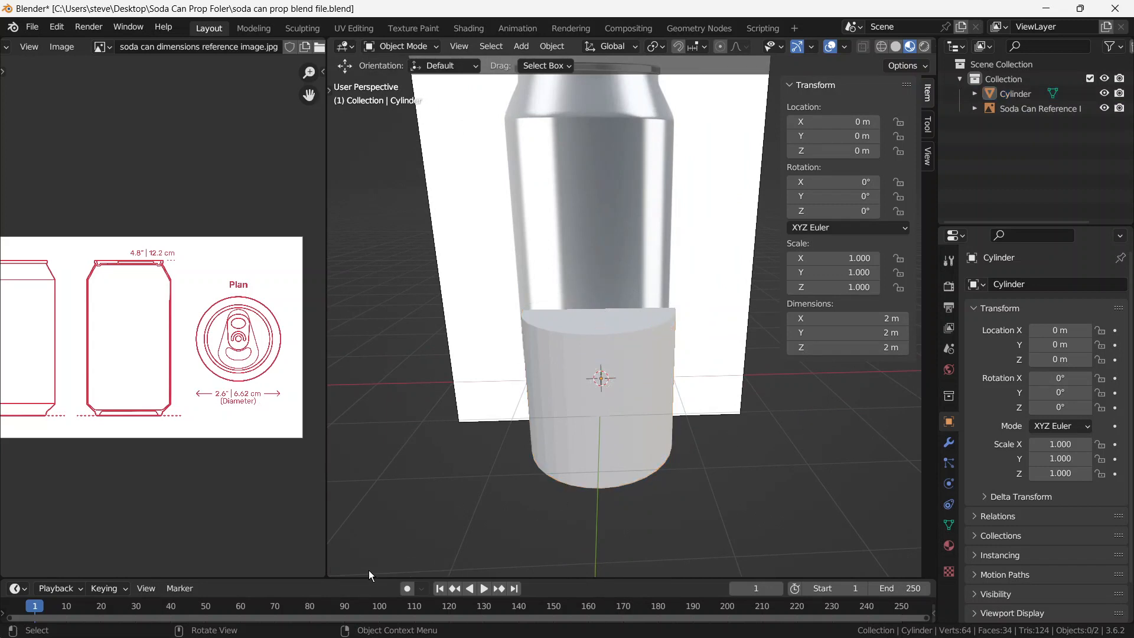
click(561, 412)
key(Delete)
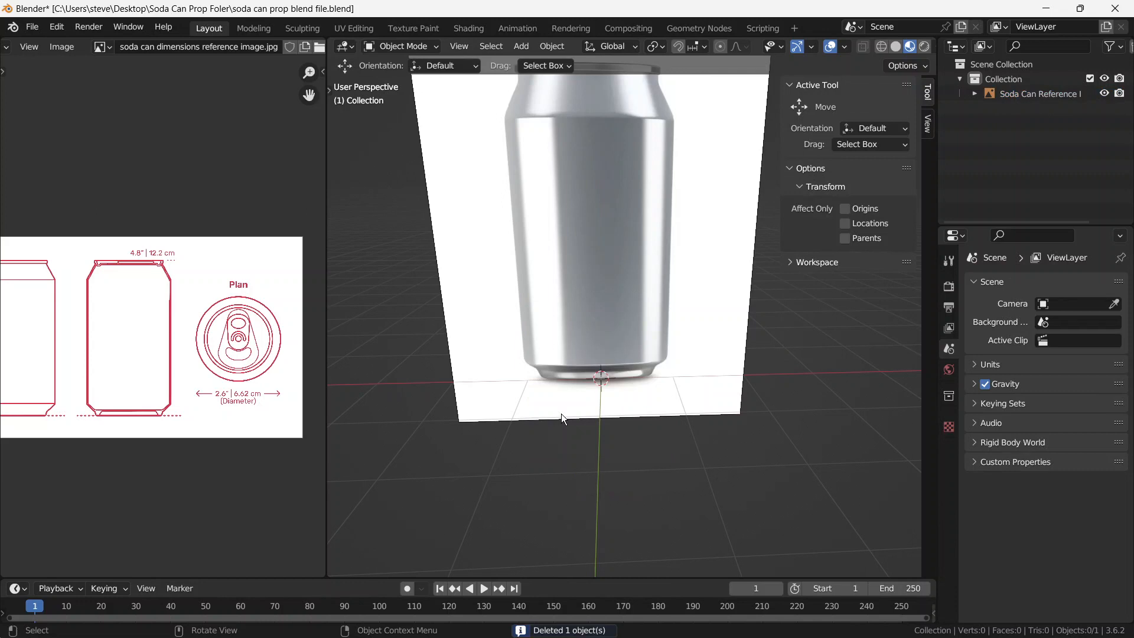
key(shift+a)
mouse_move(554, 331)
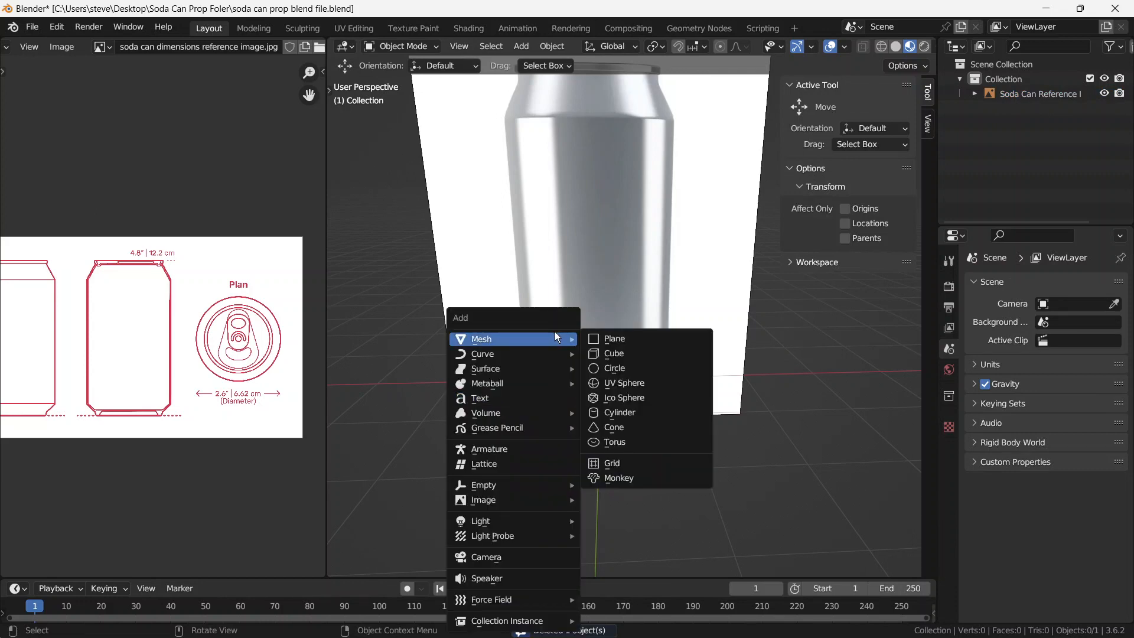
click(624, 411)
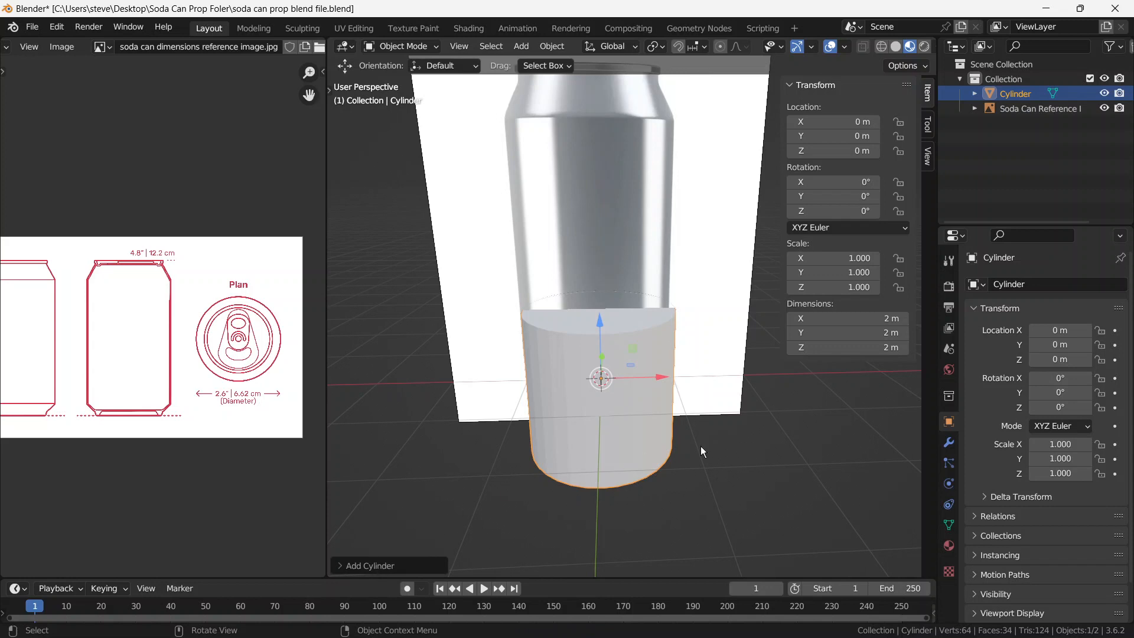
Replace the deselected cylinder with a freshly added one and expand its Add Cylinder settings
click(378, 254)
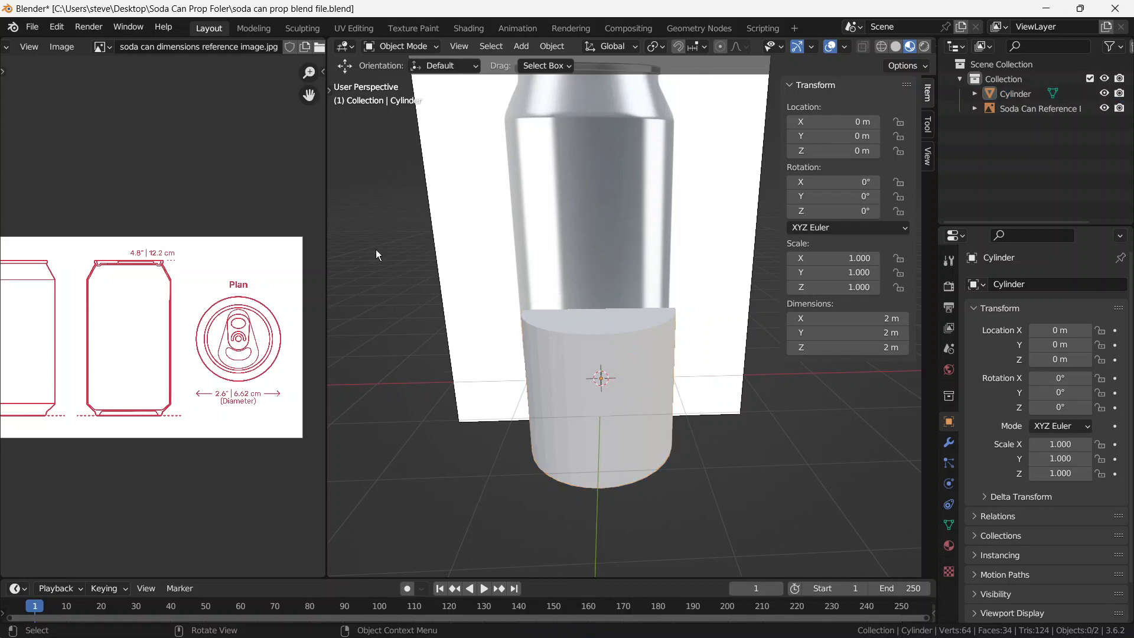
click(645, 382)
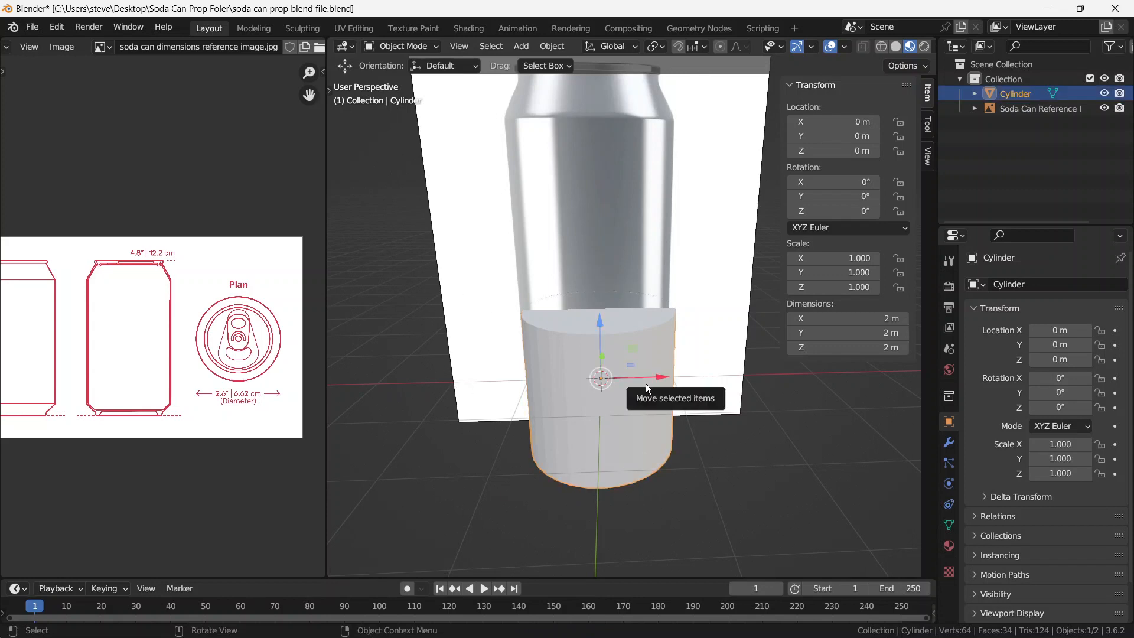
key(Delete)
key(shift+a)
mouse_move(634, 340)
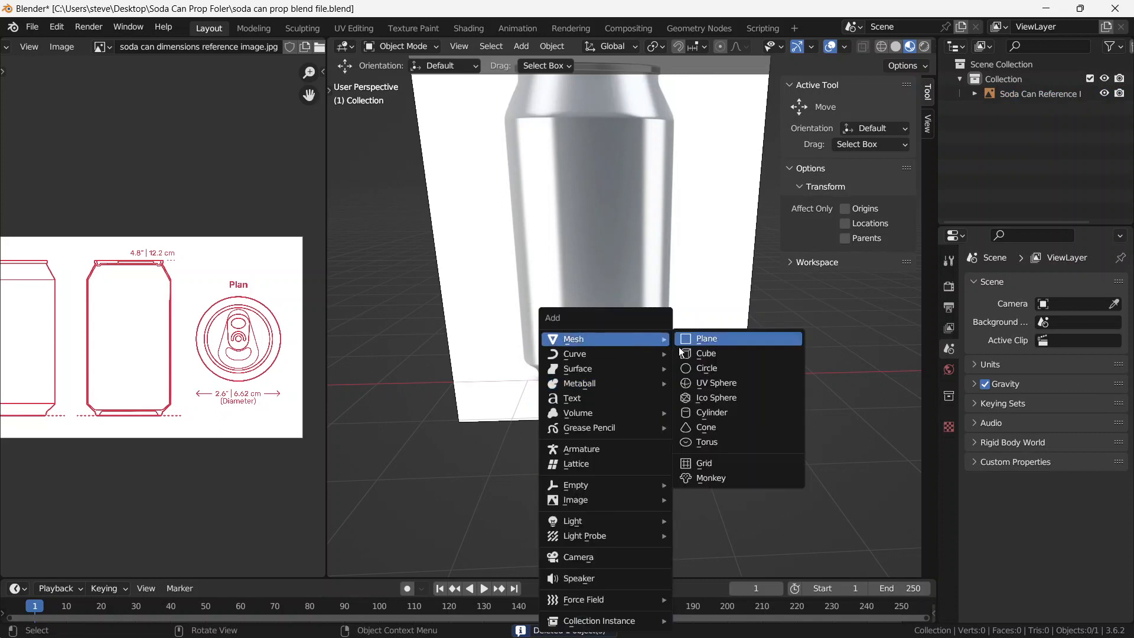
click(711, 412)
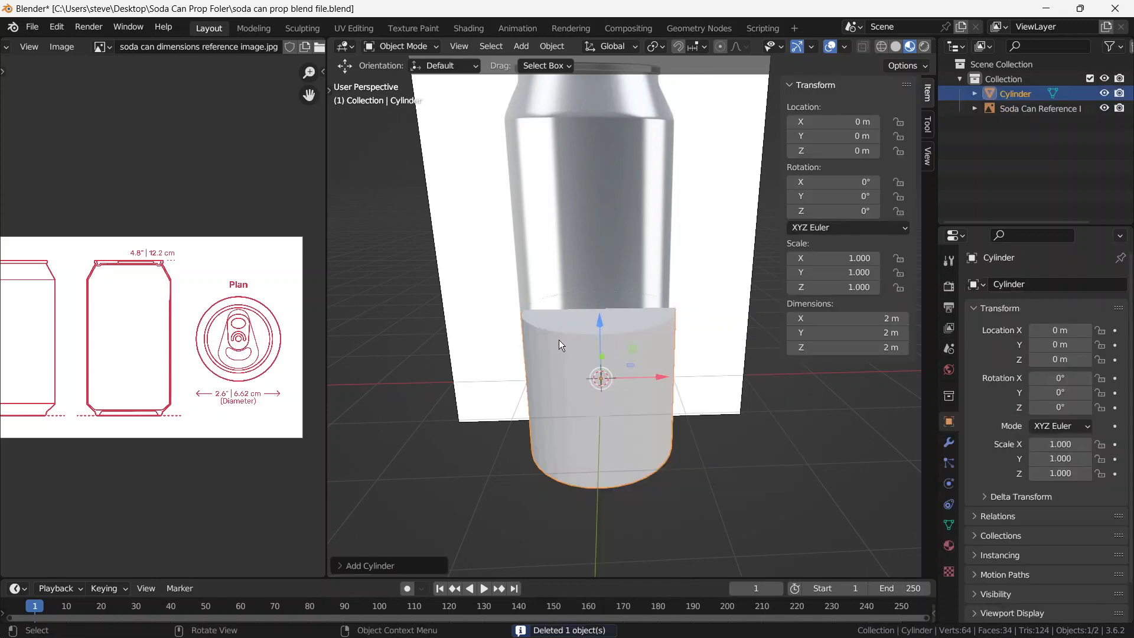
click(341, 562)
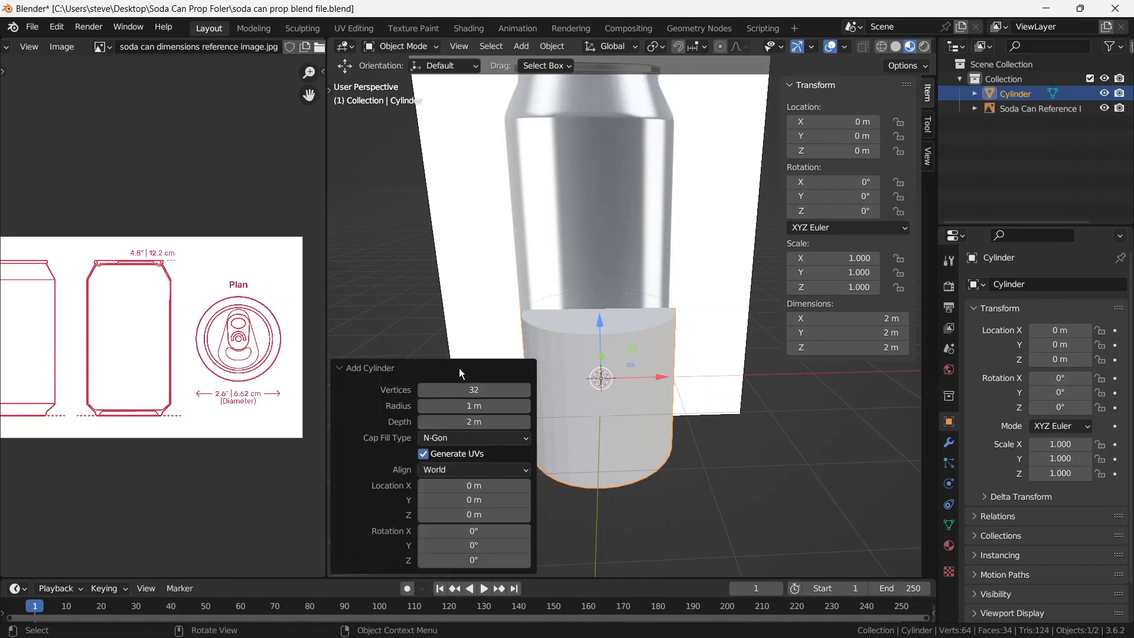
Hide the sidebar and apply Shade Smooth to the cylinder
scroll(617, 301, up, 3)
scroll(617, 301, down, 3)
mouse_move(561, 296)
middle_down()
mouse_move(568, 267)
mouse_move(703, 318)
mouse_move(685, 336)
mouse_move(724, 312)
mouse_move(698, 338)
mouse_move(700, 304)
mouse_move(836, 306)
mouse_move(814, 304)
middle_up()
scroll(563, 275, up, 2)
key(n)
right_click(798, 248)
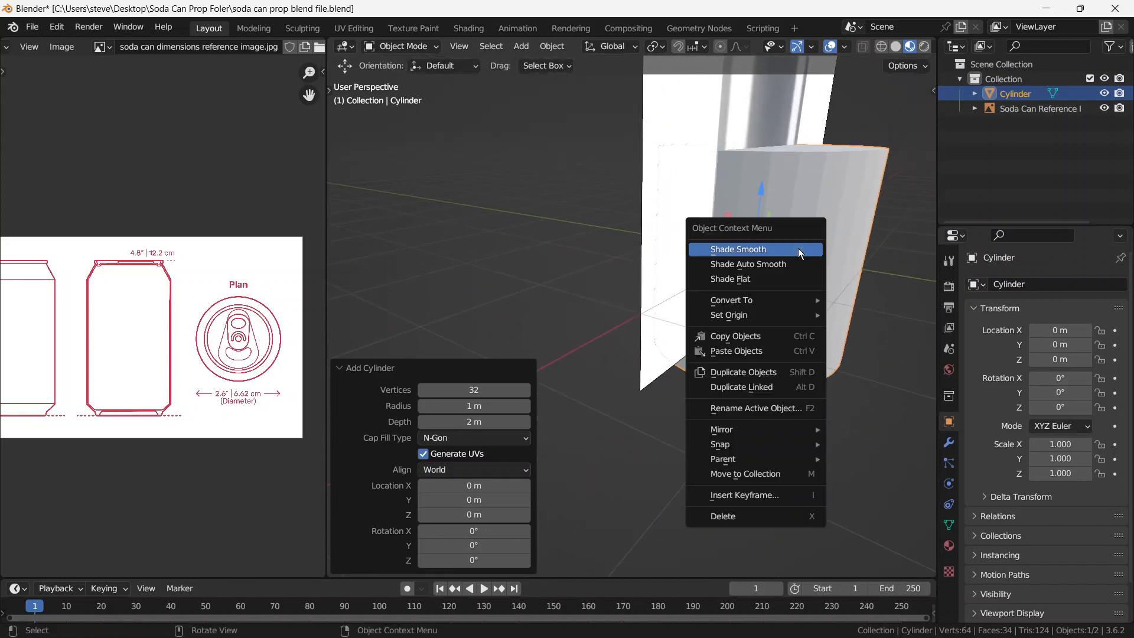
click(799, 248)
middle_drag(835, 242, 633, 384)
right_click(805, 227)
click(799, 238)
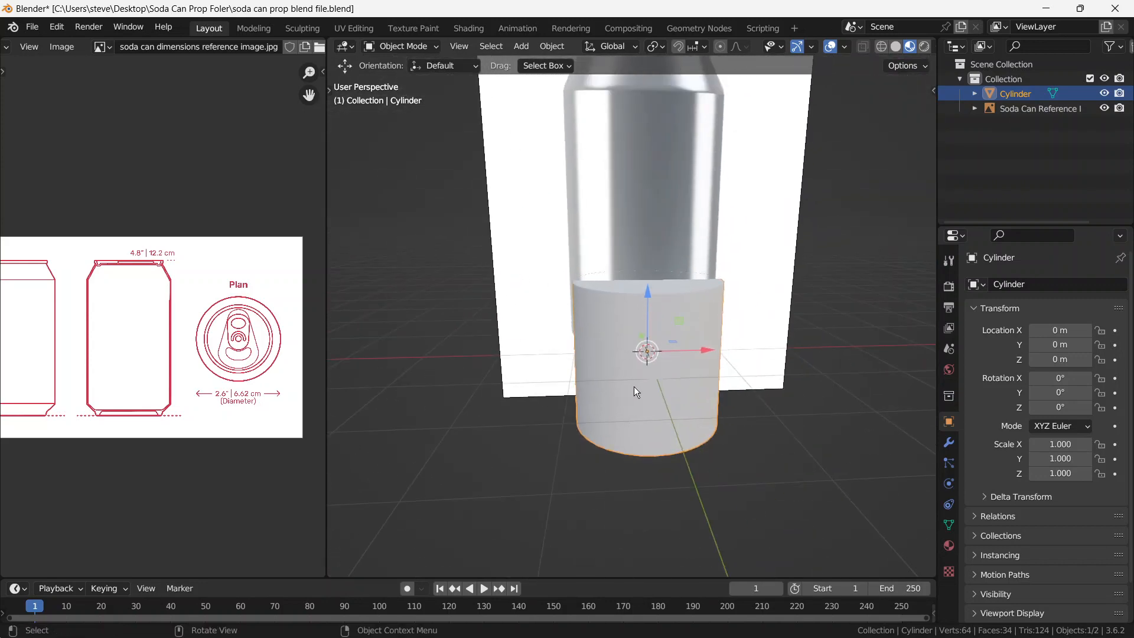
Examine the smooth-shaded cylinder from near and far, and check its side faces in Edit Mode
scroll(633, 388, down, 4)
scroll(632, 392, up, 4)
scroll(629, 397, down, 5)
scroll(626, 400, up, 5)
scroll(618, 411, down, 4)
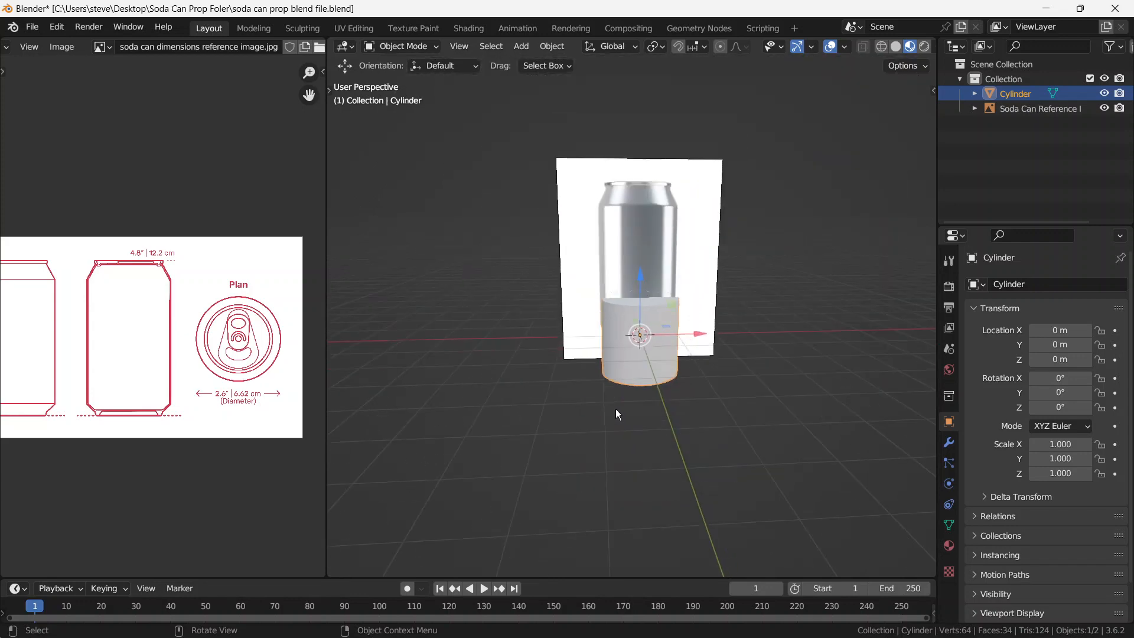
scroll(586, 428, up, 5)
scroll(583, 442, down, 4)
middle_drag(582, 444, 604, 435)
scroll(604, 437, up, 5)
key(Tab)
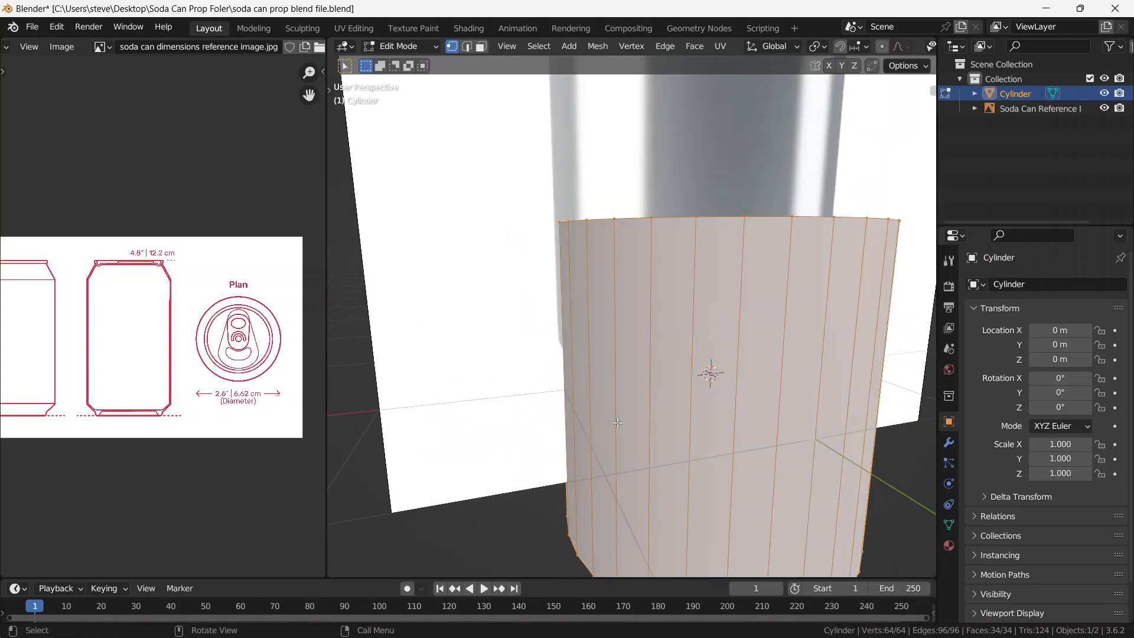
scroll(714, 373, down, 6)
middle_drag(728, 370, 701, 363)
key(Tab)
scroll(643, 327, up, 4)
scroll(646, 328, down, 1)
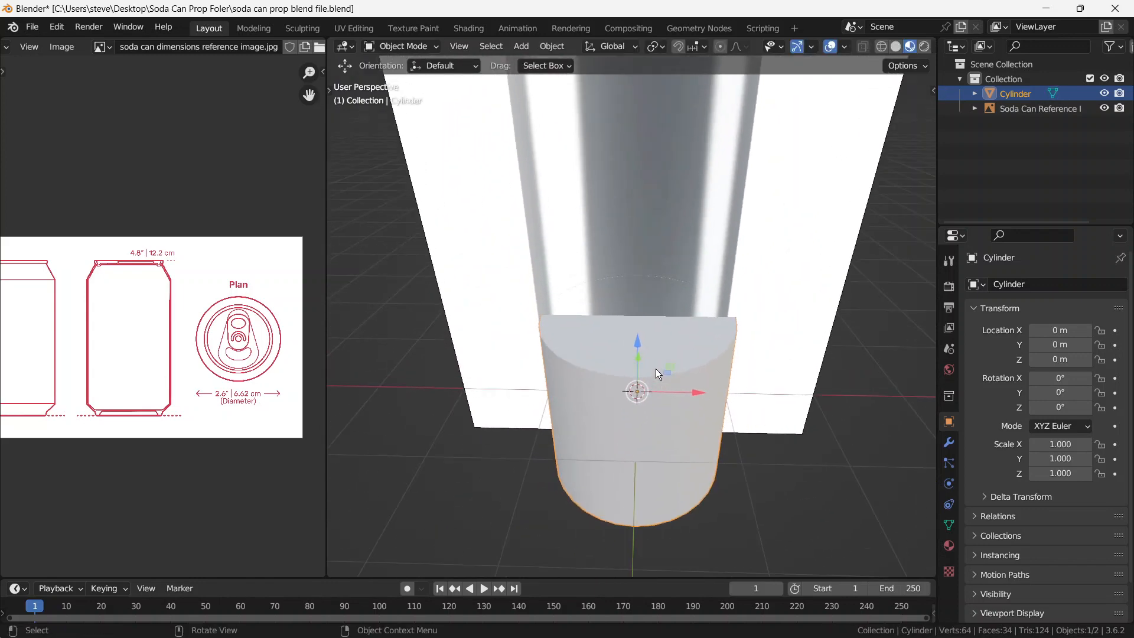
Delete the smooth-shaded cylinder and add a new cylinder mesh with adjustable creation settings
key(Delete)
key(shift+a)
mouse_move(657, 339)
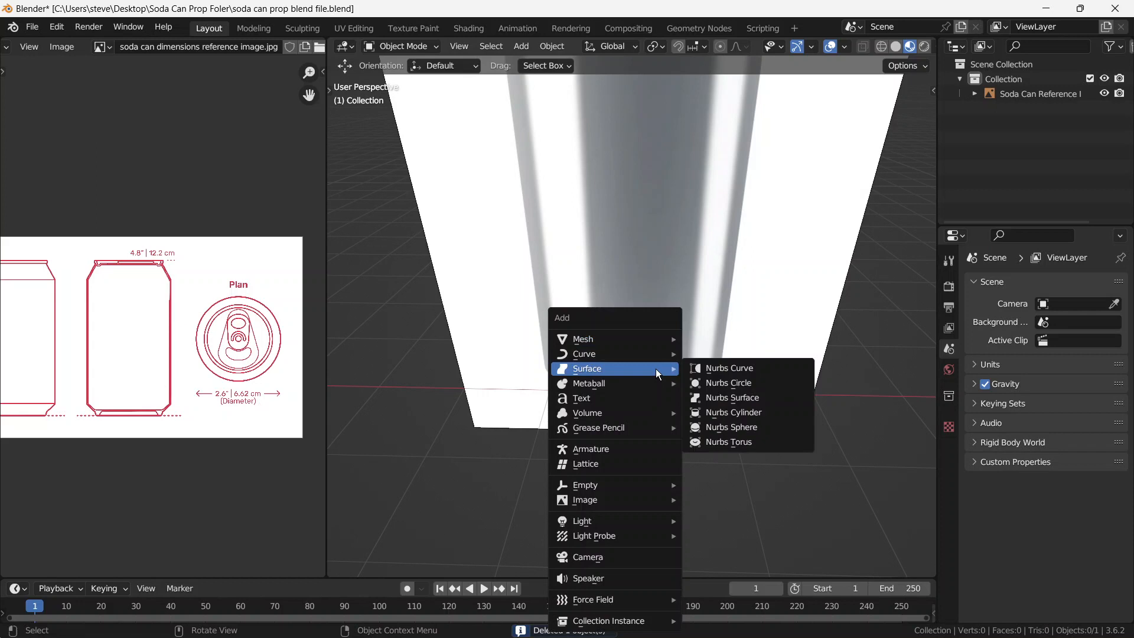
click(725, 413)
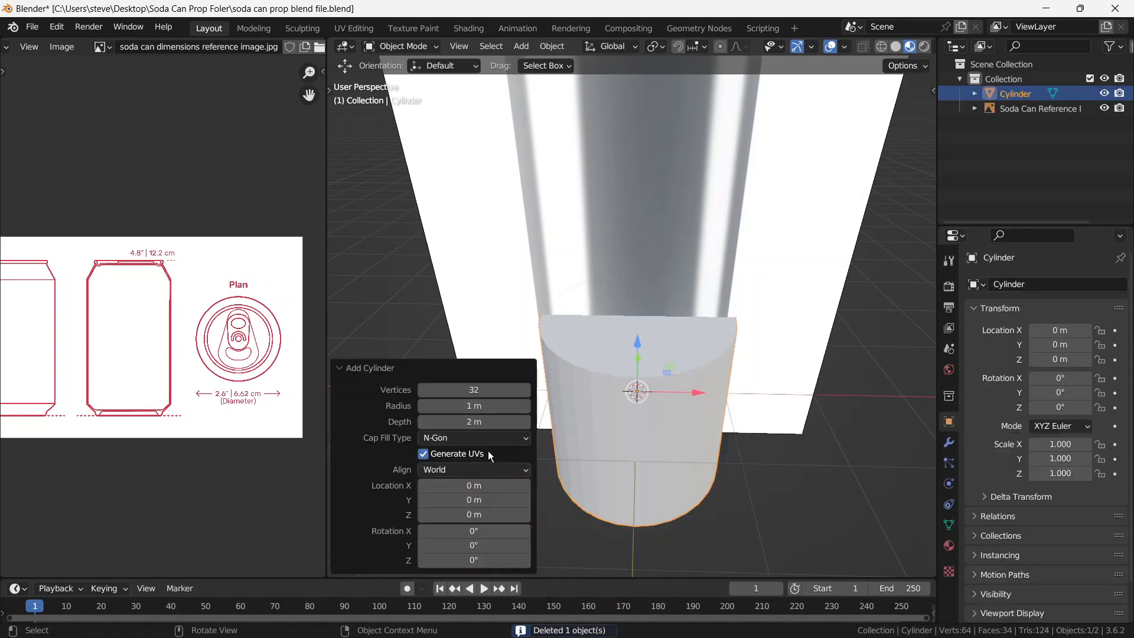
Set the new cylinder's vertex count to 16
click(490, 390)
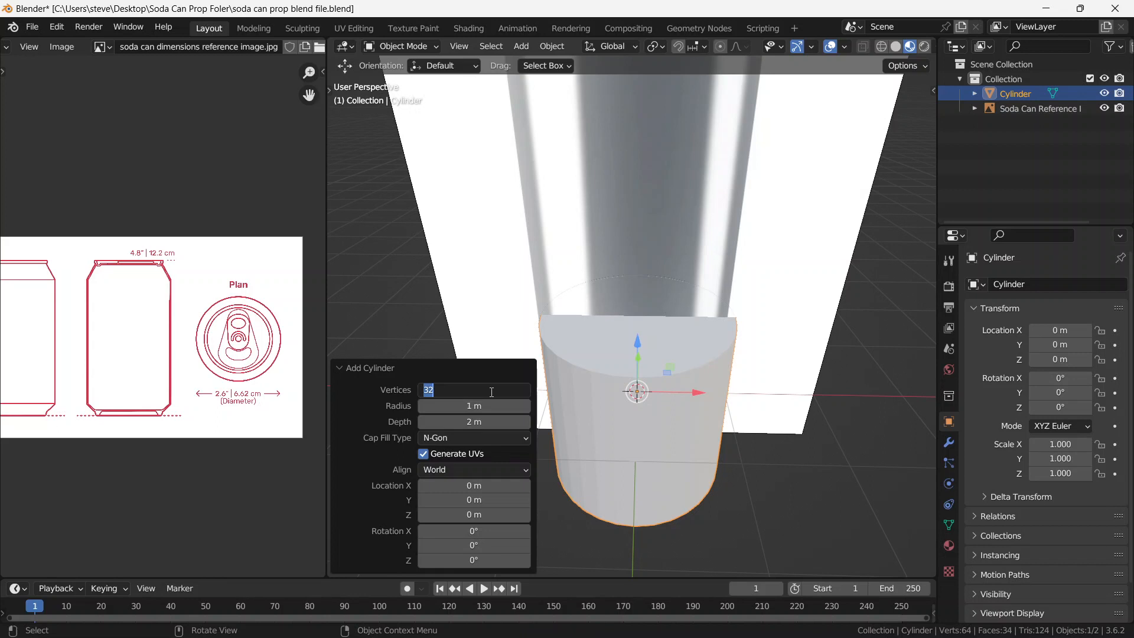
text(16)
key(Return)
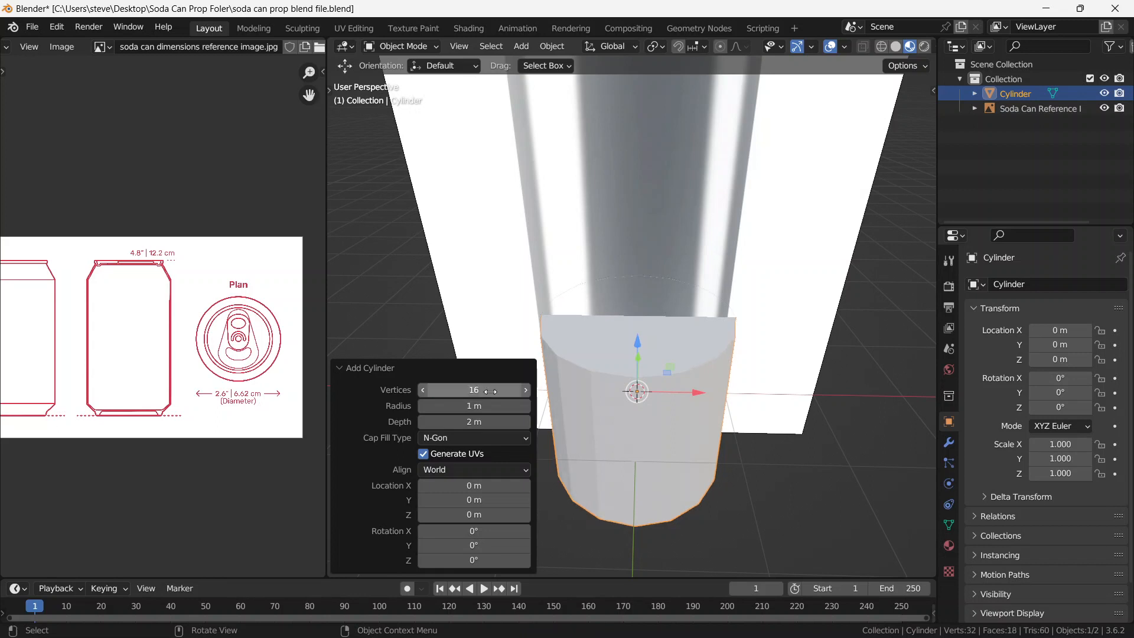
Set the cylinder's vertex count to 4
click(490, 392)
text(3)
key(BackSpace)
text(4)
key(Return)
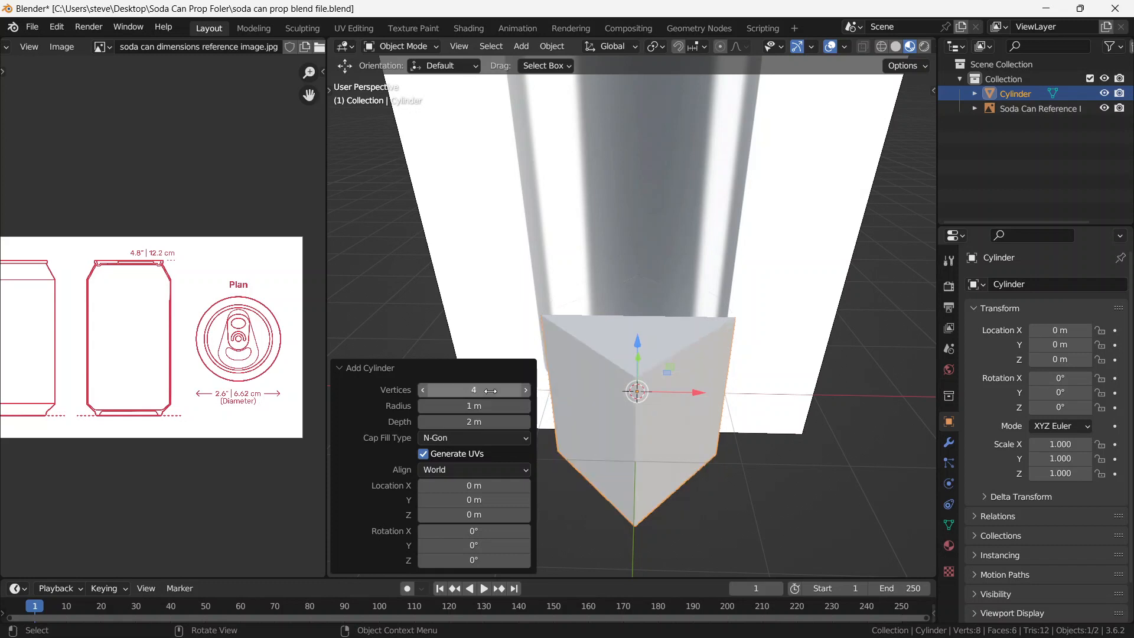
Set the cylinder's vertex count to 8 and check its shape against the soda can reference image
click(490, 391)
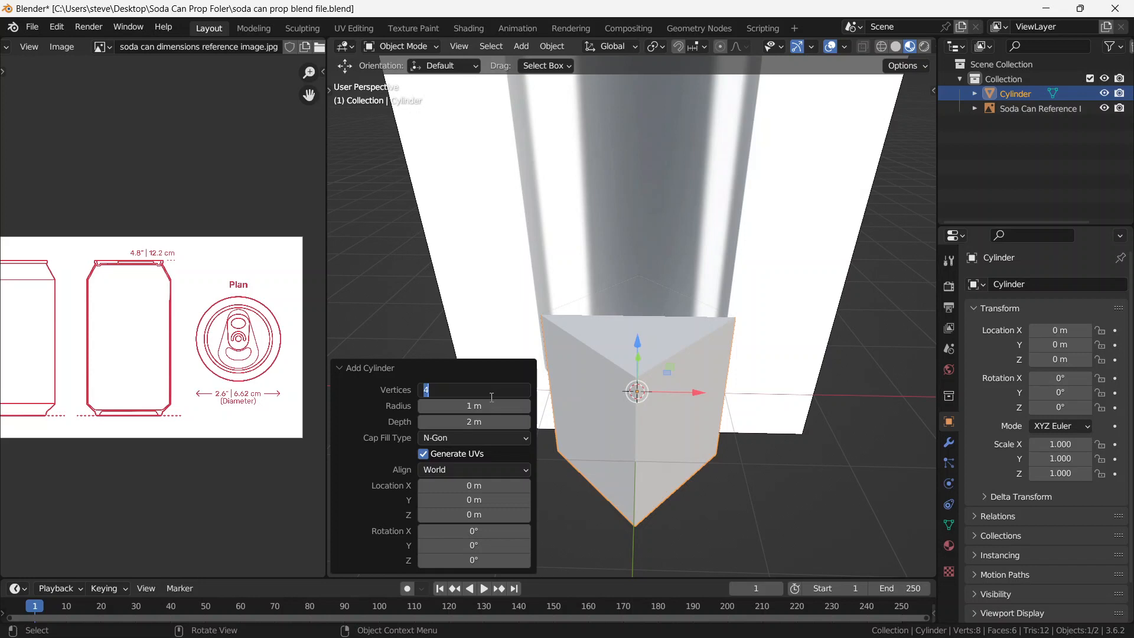
text(8)
key(Return)
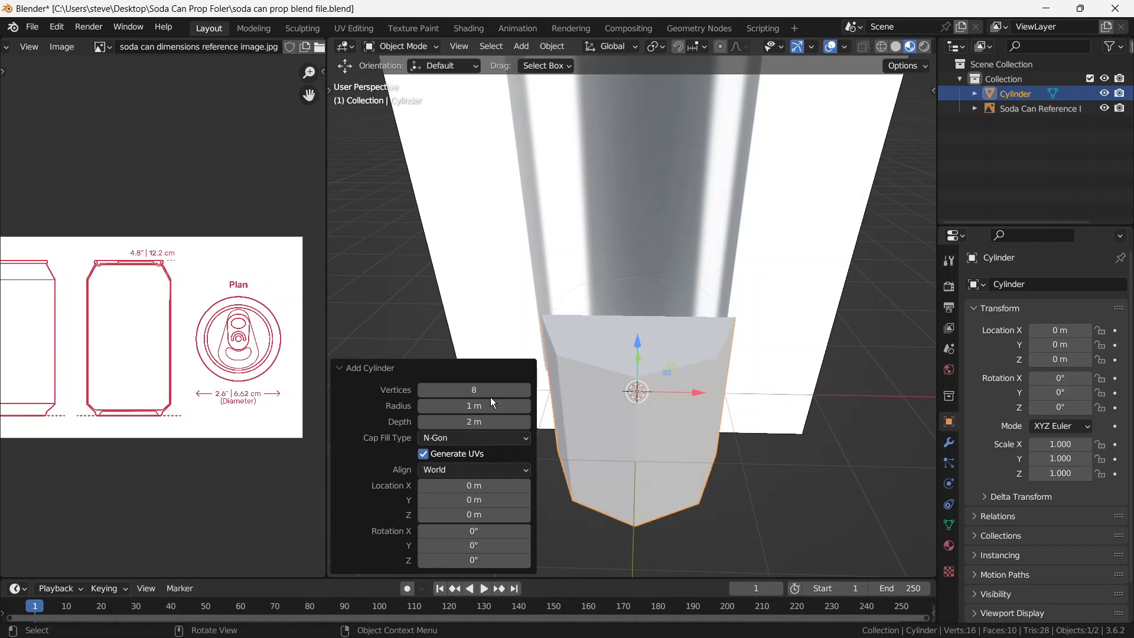
scroll(634, 284, down, 5)
middle_drag(629, 322, 593, 407)
scroll(601, 378, up, 5)
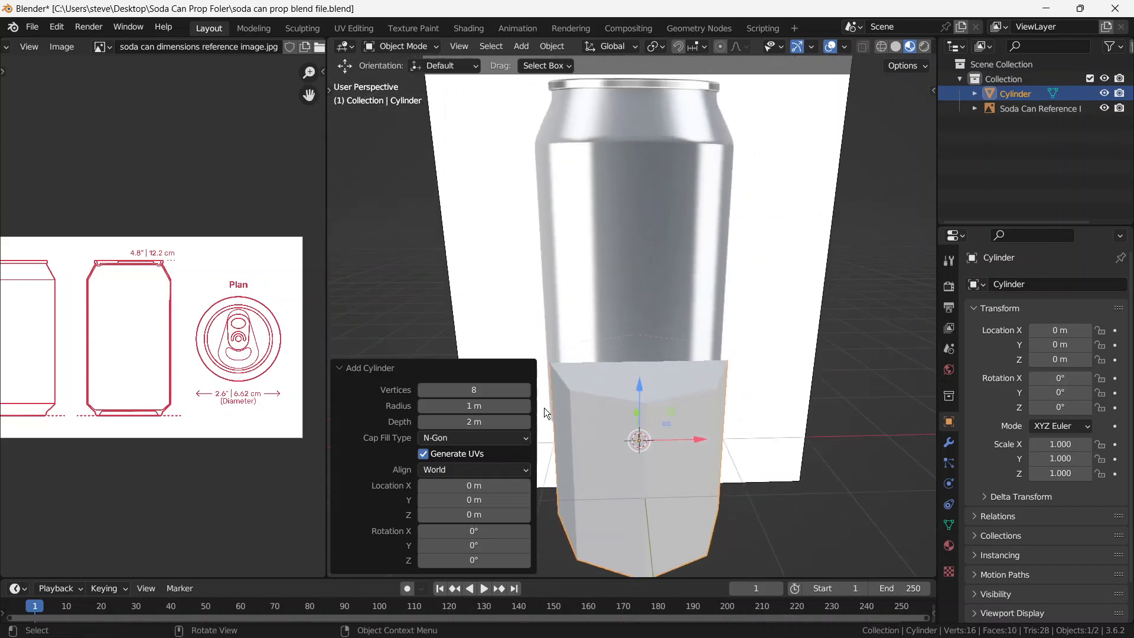
Set the cylinder's vertex count to 16 and check its rounded outline
click(474, 390)
text(16)
key(Return)
middle_drag(732, 330, 651, 314)
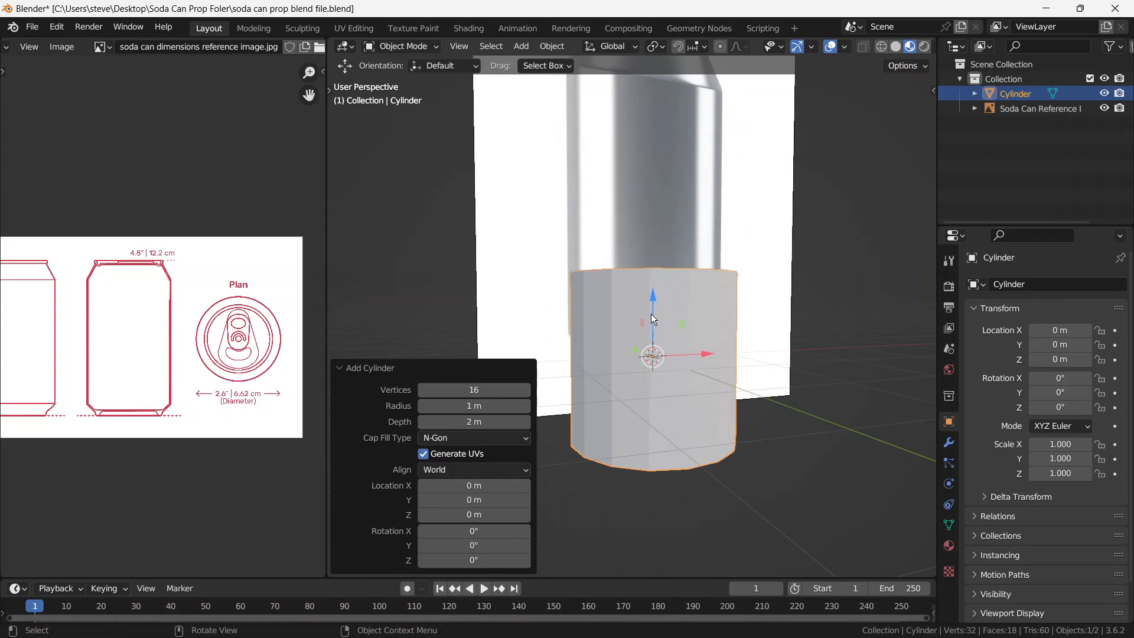
Select the 16-vertex cylinder in the viewport and delete it
right_click(651, 313)
click(650, 313)
click(850, 306)
middle_drag(851, 306, 827, 303)
middle_drag(689, 329, 632, 400)
click(632, 400)
key(Delete)
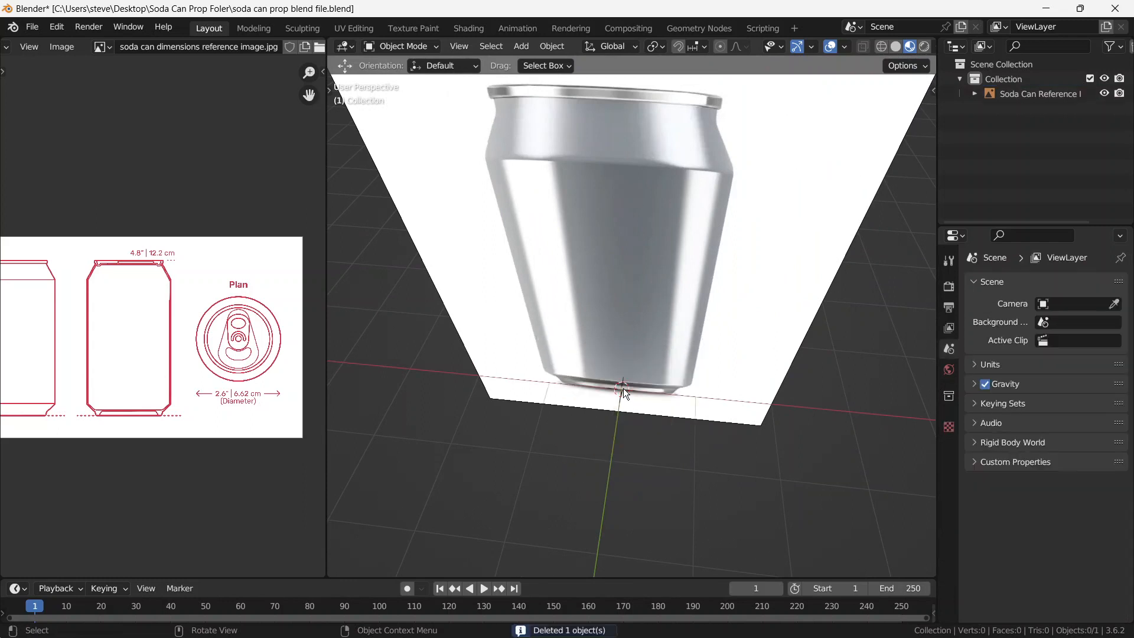
Add a new 16-vertex cylinder mesh at the world origin
key(shift+a)
mouse_move(603, 342)
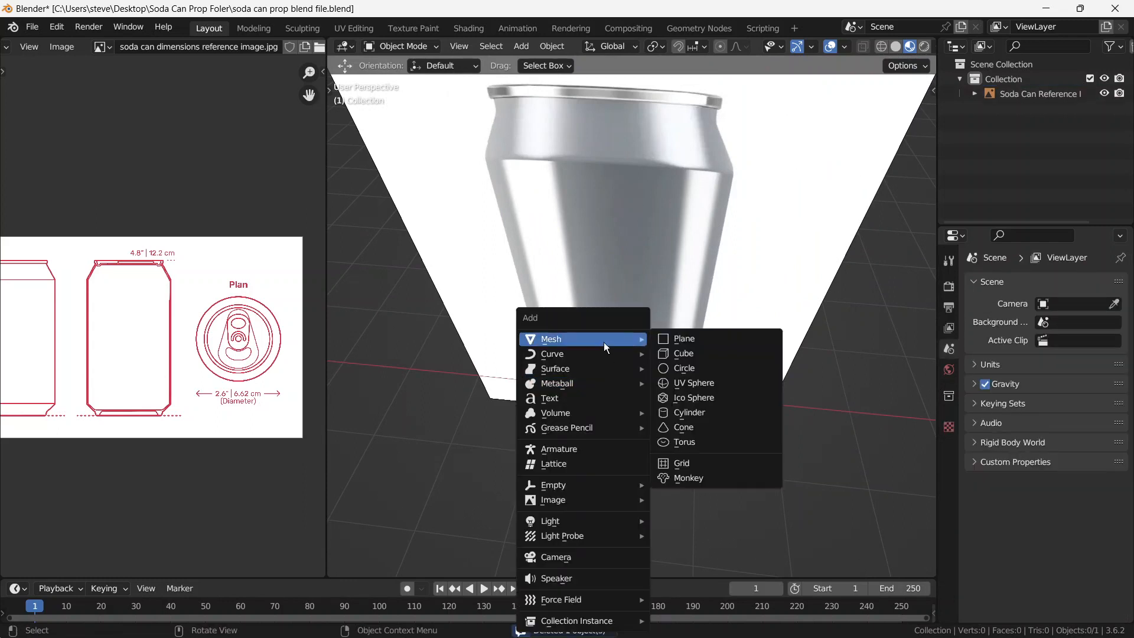
click(689, 412)
middle_drag(652, 370, 664, 324)
scroll(539, 388, up, 2)
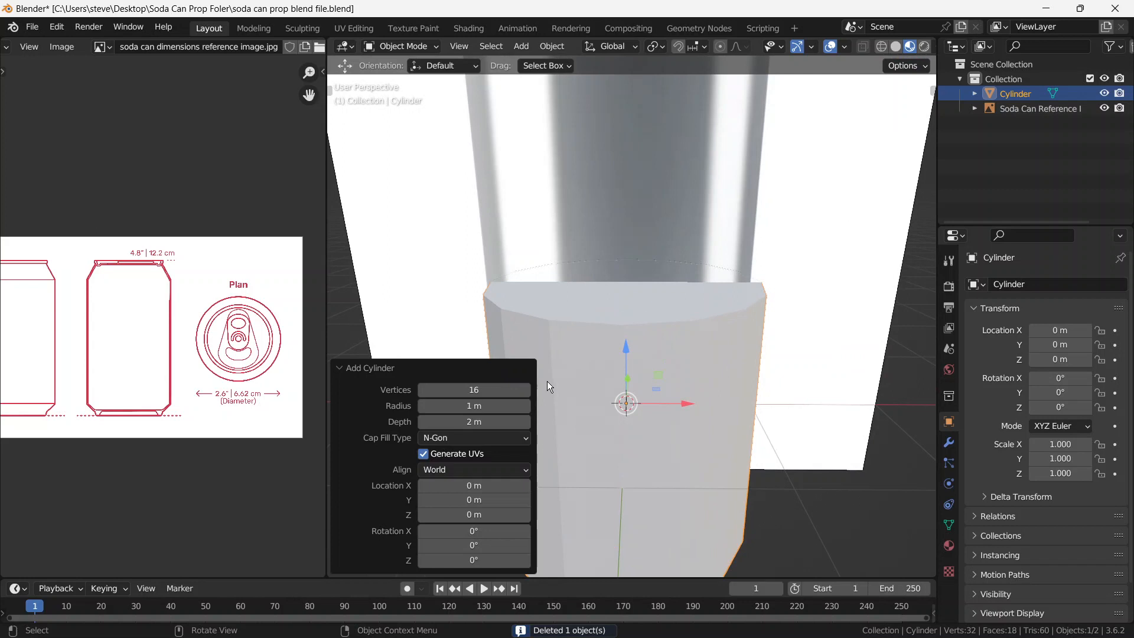
middle_drag(546, 381, 633, 271)
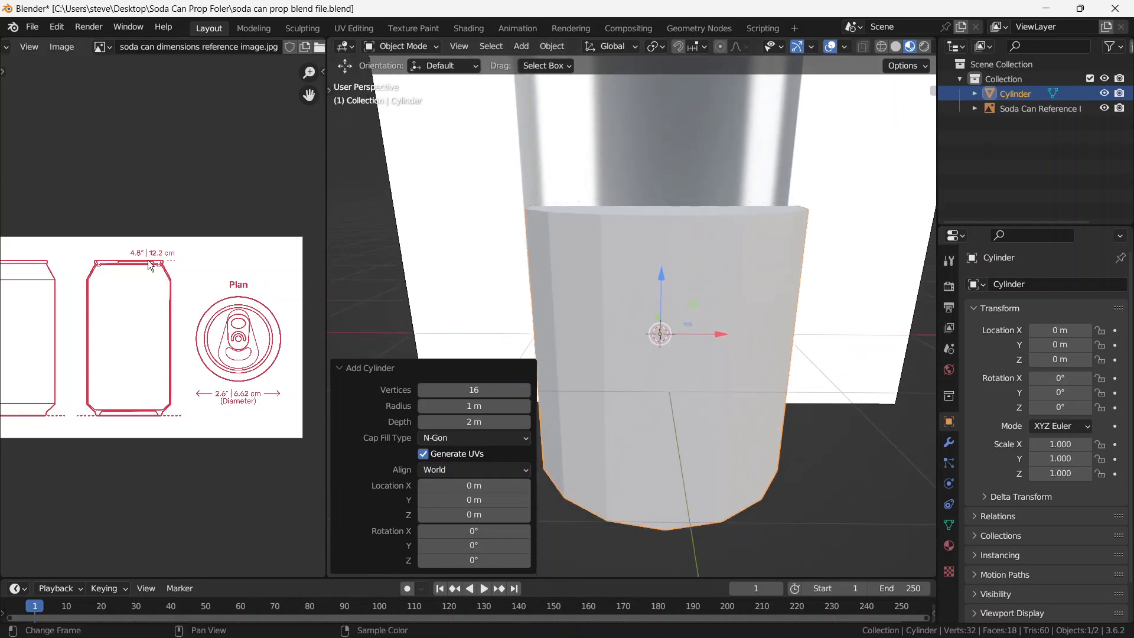
Set the new cylinder's radius to 0.0331 m, half of the 6.62 cm diameter in the dimensions reference
scroll(151, 267, up, 3)
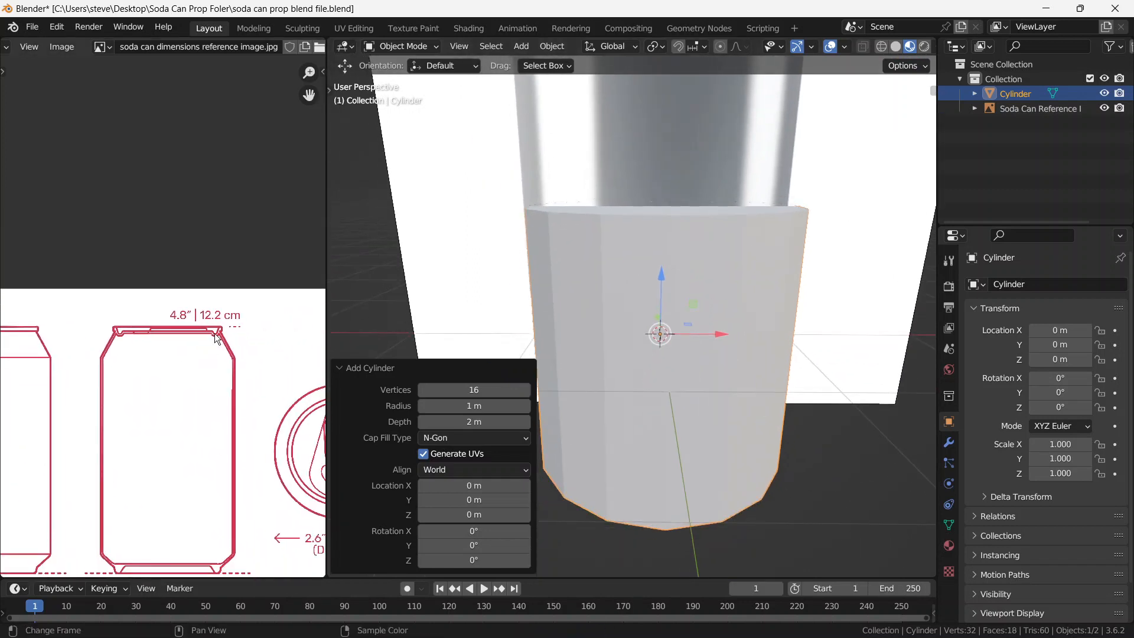
scroll(217, 333, down, 2)
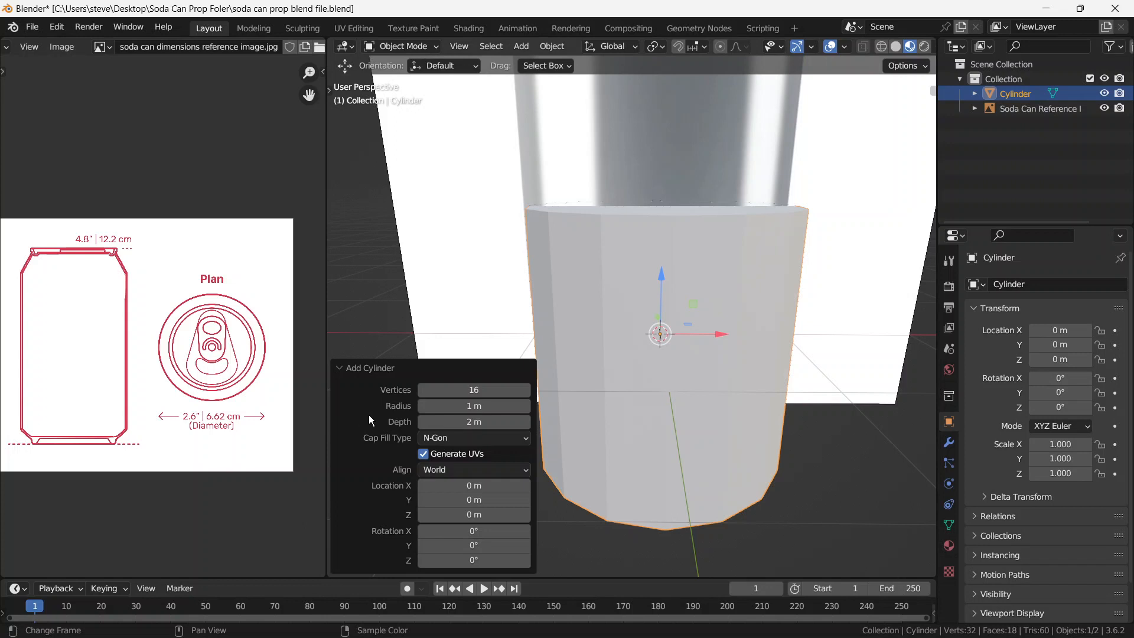
click(466, 407)
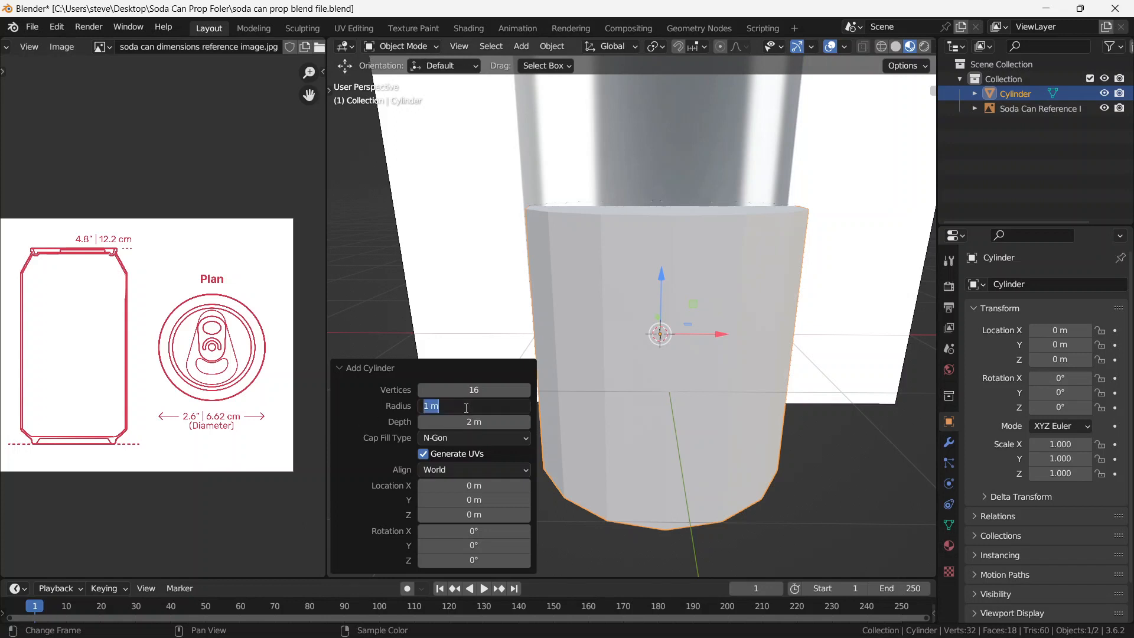
text(3.31)
text(/100)
key(Return)
click(466, 407)
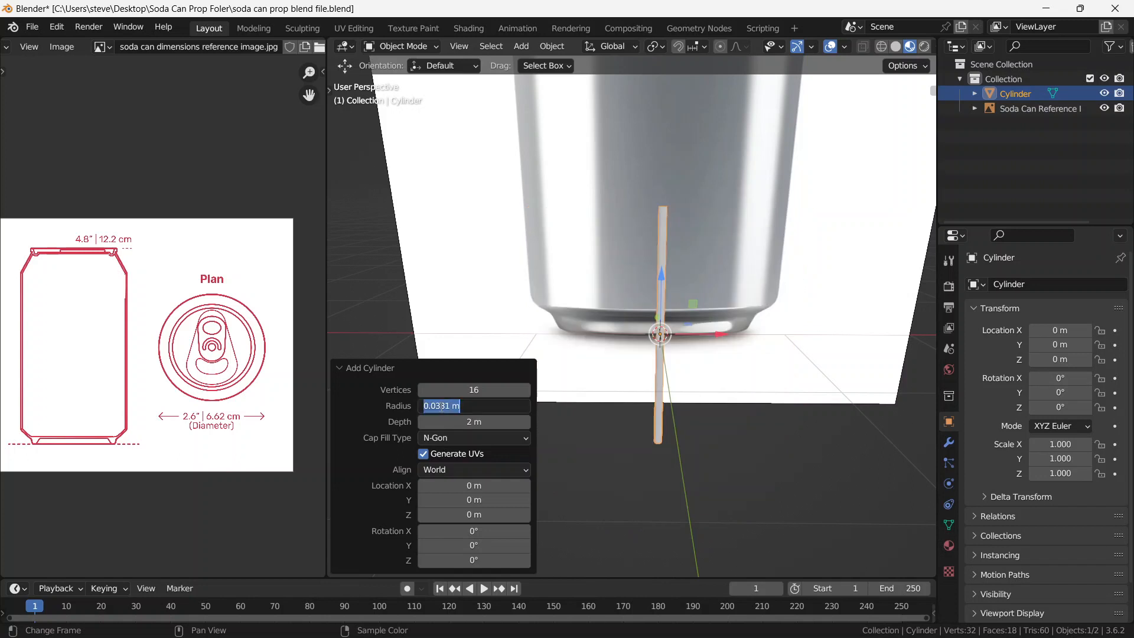
text(3.31)
text(/100)
key(Return)
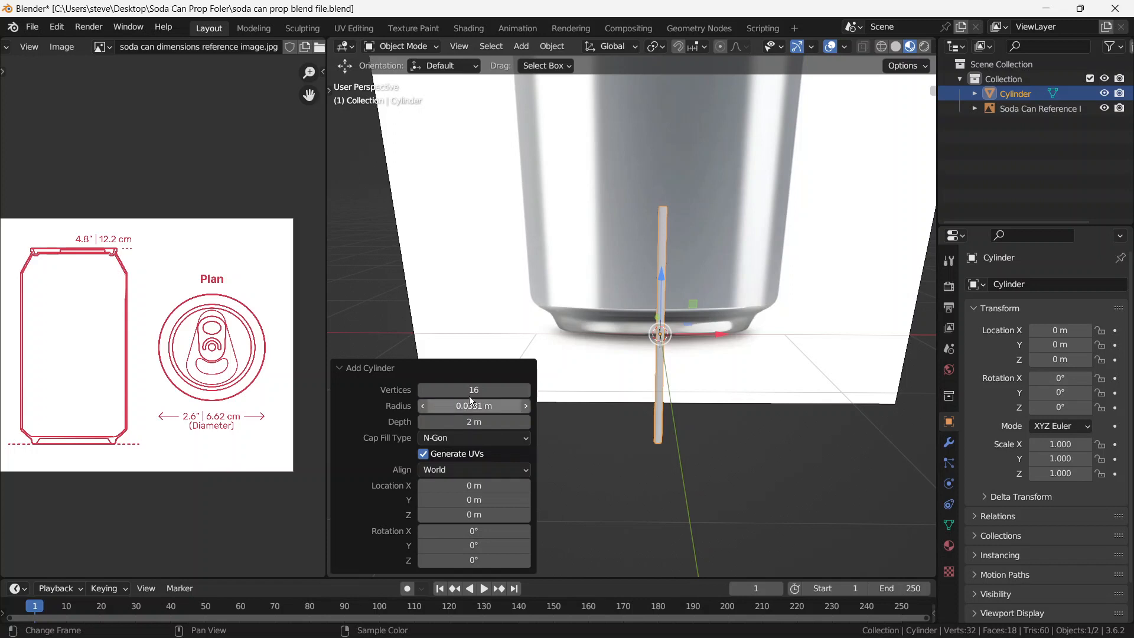
middle_drag(682, 275, 655, 283)
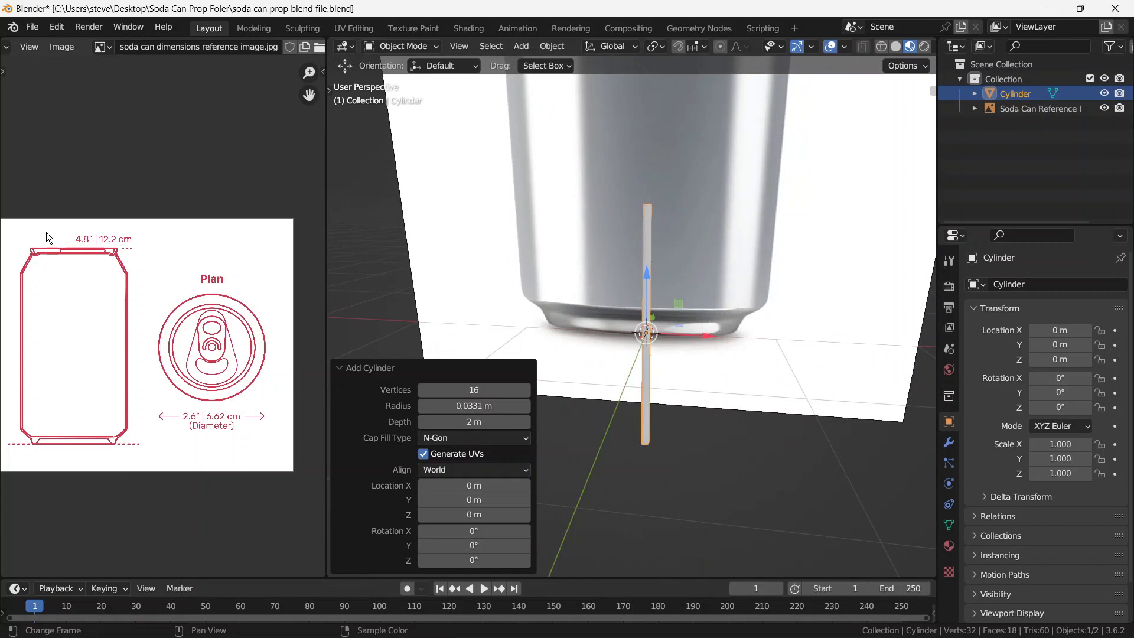
Set the cylinder's depth to 12.2 cm to match the can height in the dimensions reference
click(452, 421)
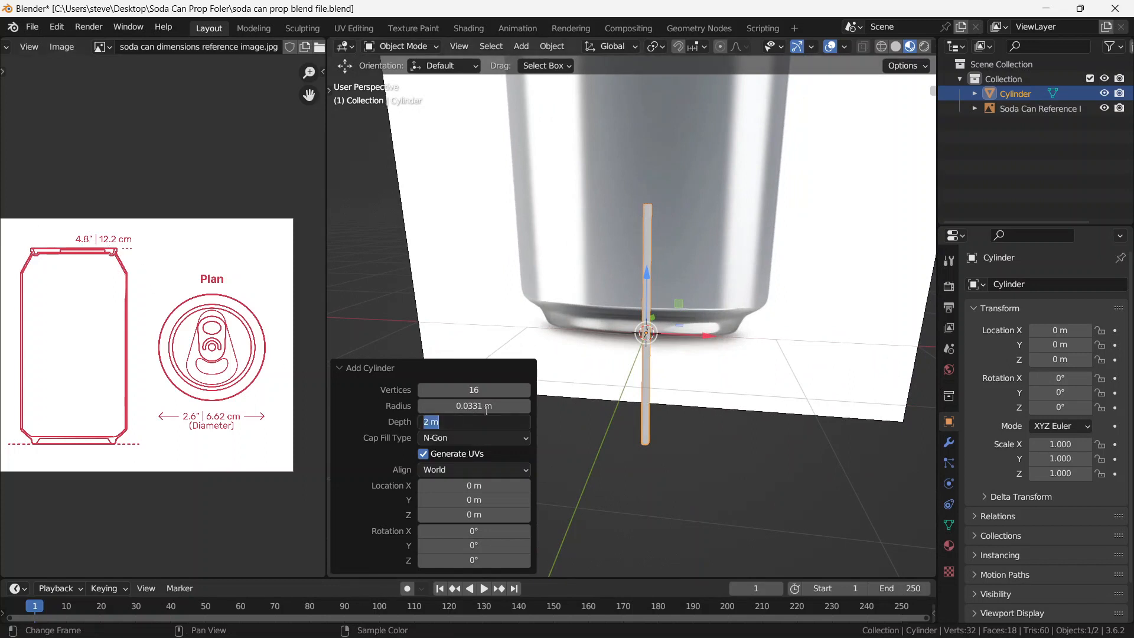
text(12.2 cm)
key(Return)
scroll(704, 345, up, 5)
scroll(704, 345, down, 5)
scroll(691, 348, down, 6)
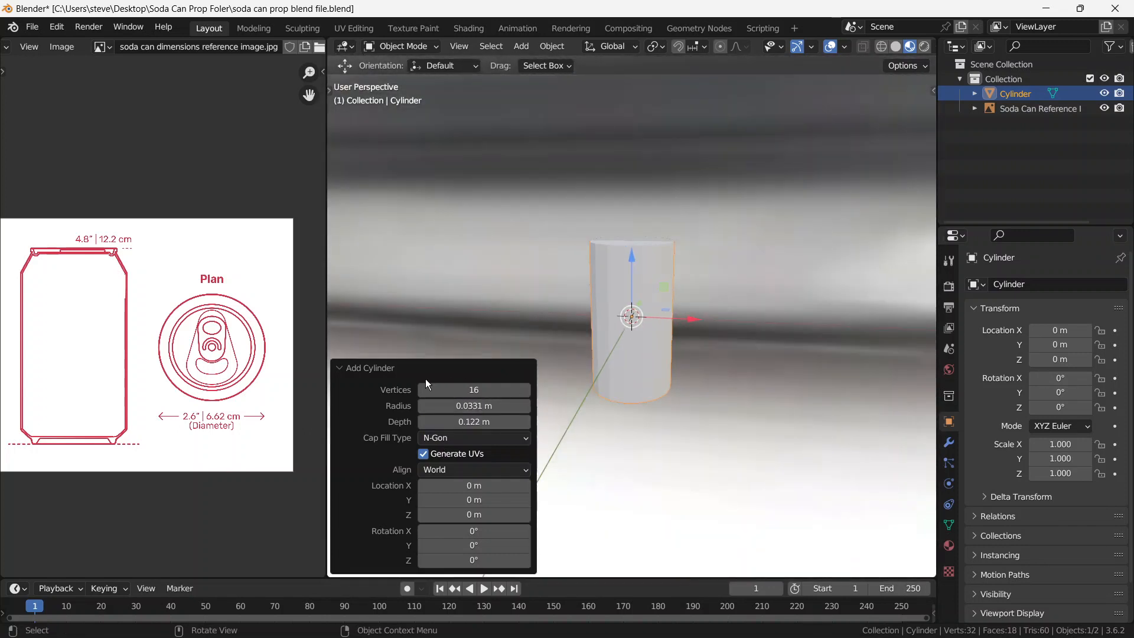
Collapse the cylinder creation settings and examine the resized cylinder at the base of the soda can reference image
click(355, 368)
middle_drag(506, 353, 638, 374)
scroll(637, 373, down, 6)
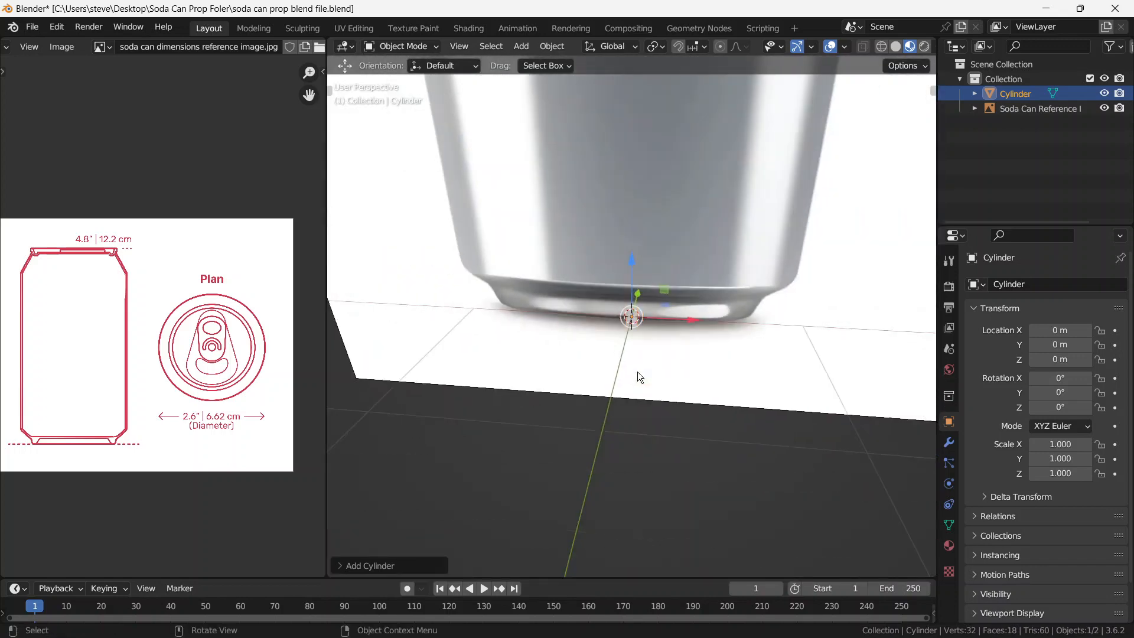
scroll(637, 373, down, 2)
scroll(625, 276, up, 6)
mouse_move(612, 311)
middle_down()
mouse_move(641, 280)
mouse_move(626, 297)
middle_up()
scroll(639, 279, up, 6)
scroll(625, 297, down, 6)
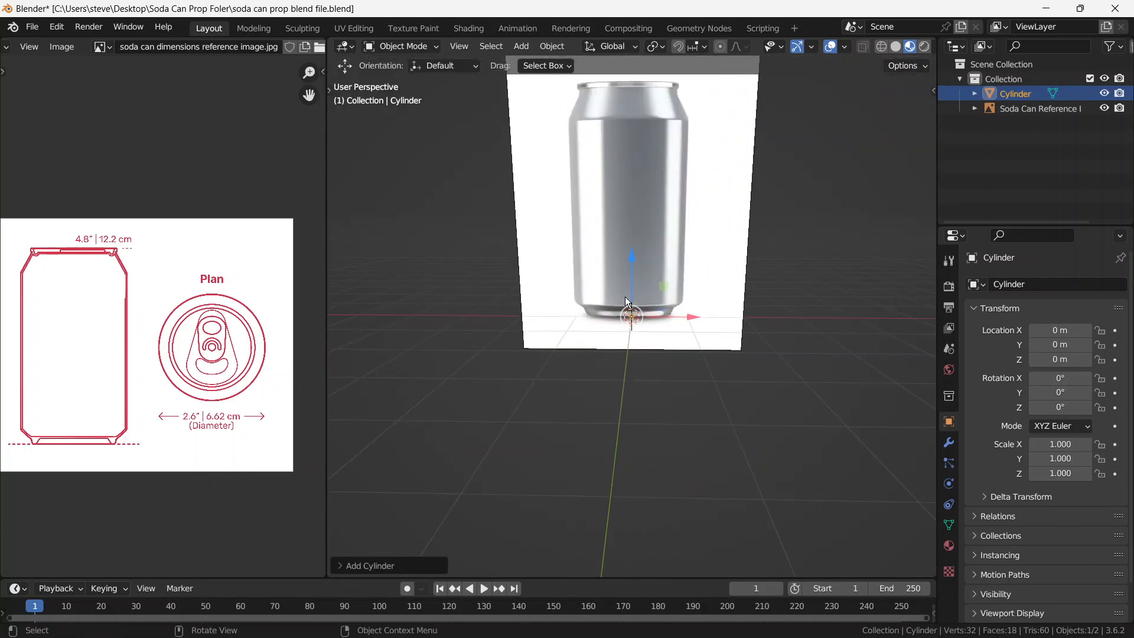
scroll(626, 298, up, 10)
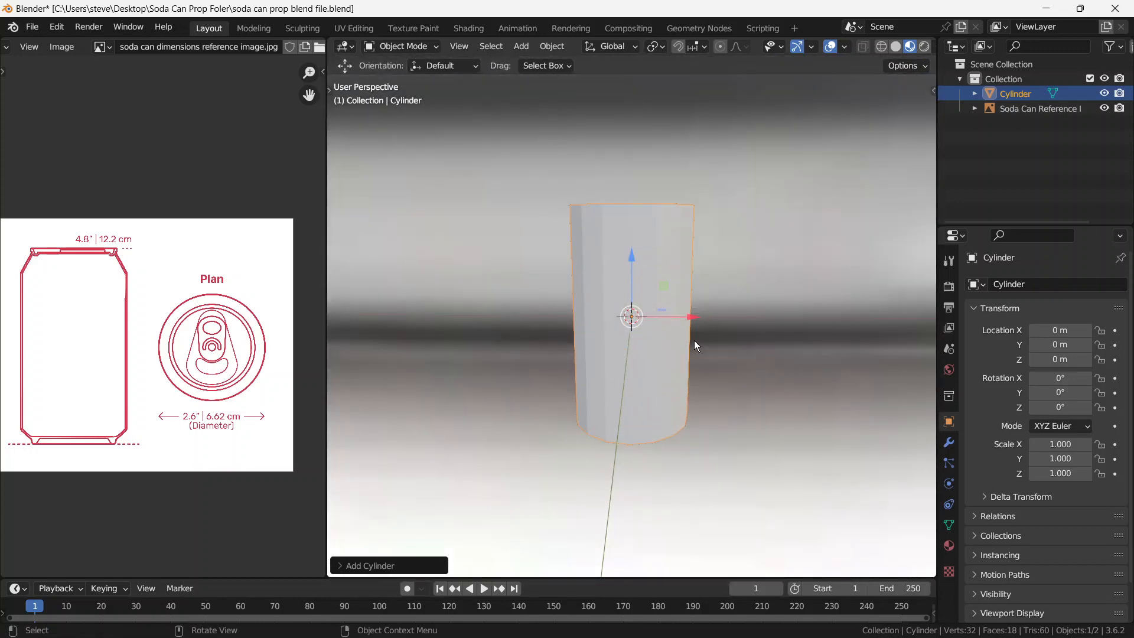
middle_drag(693, 340, 658, 250)
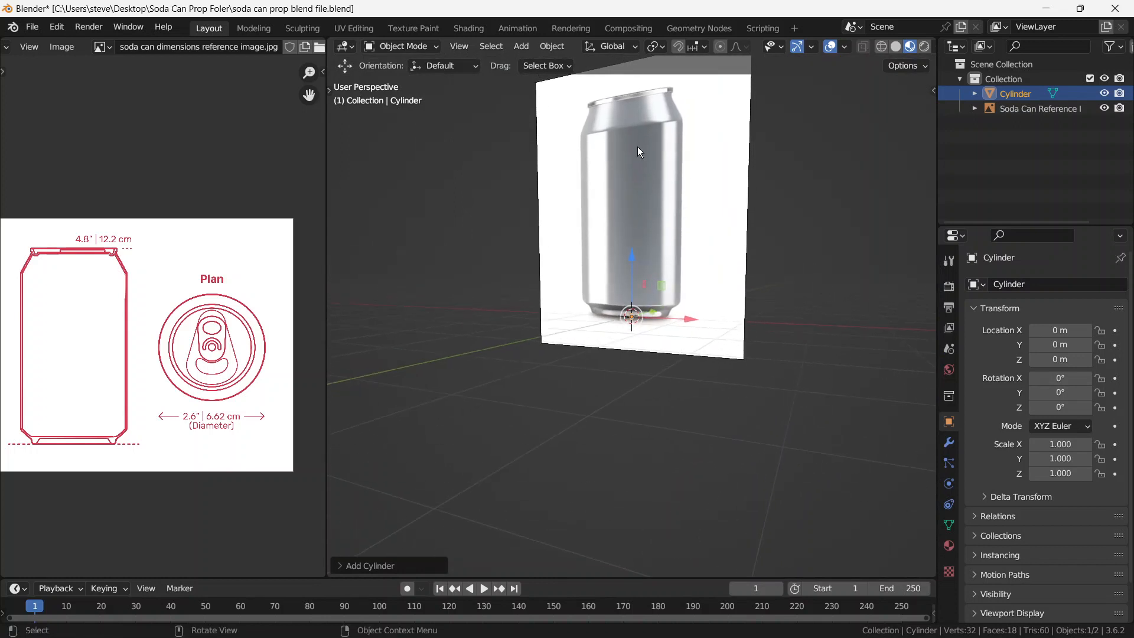
scroll(639, 357, up, 10)
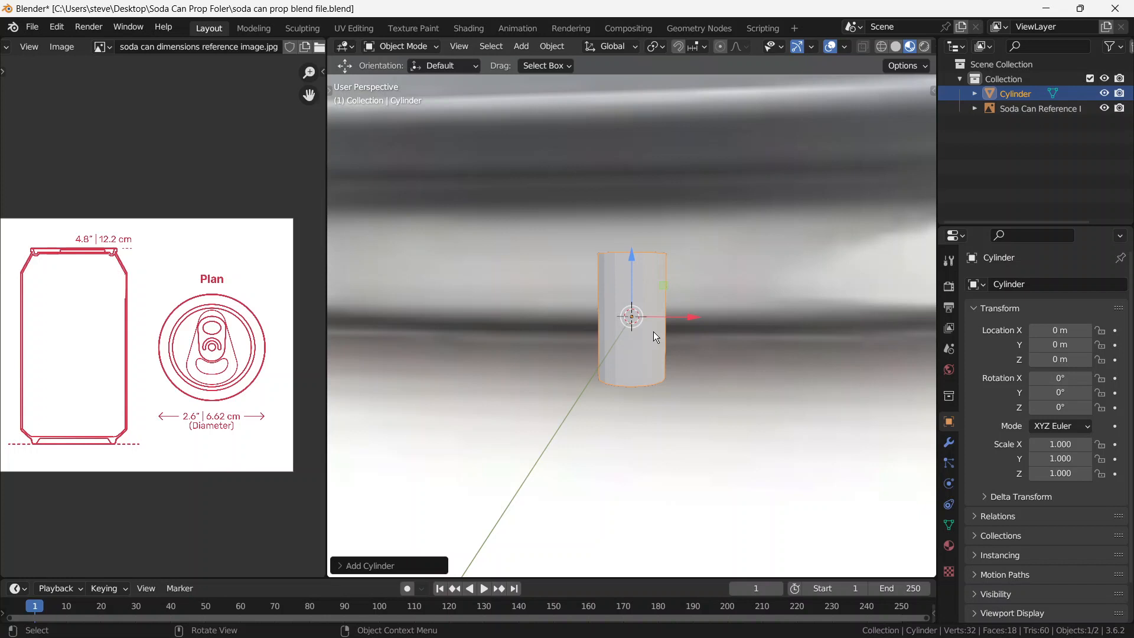
scroll(653, 333, down, 5)
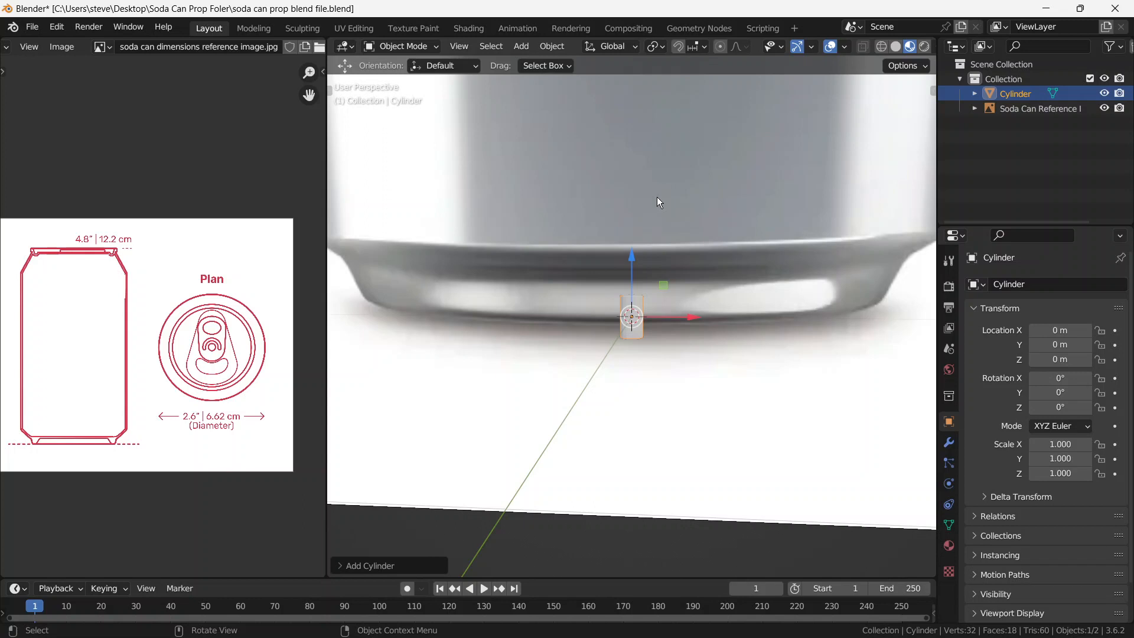
Check the can's plan view and dimensions in the dimensions reference image
scroll(200, 230, up, 2)
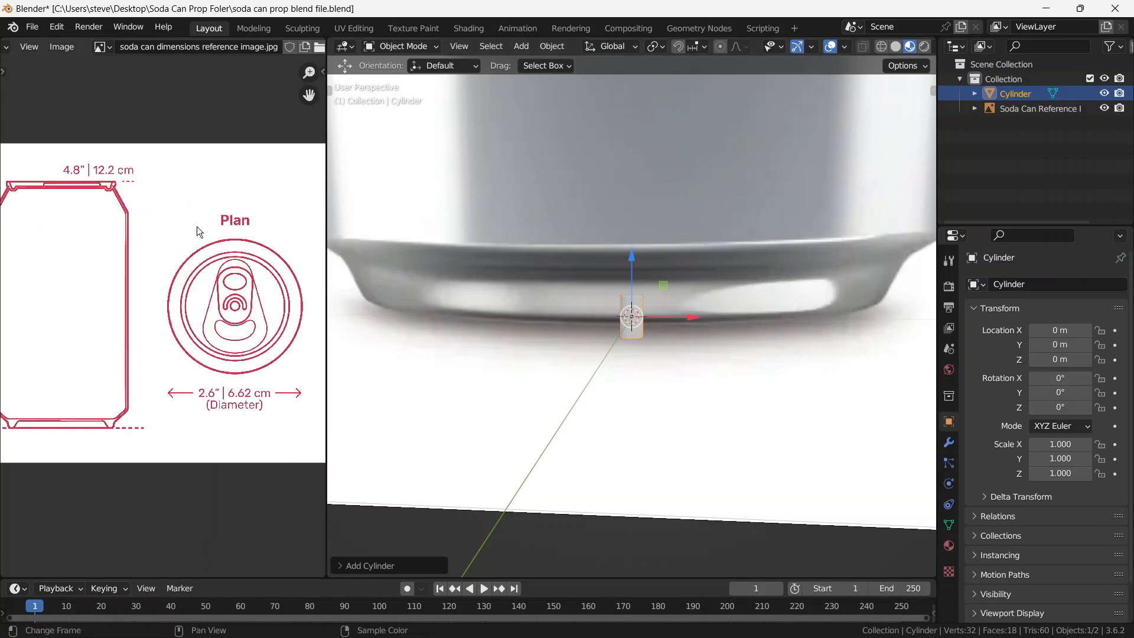
scroll(200, 228, up, 1)
scroll(255, 311, down, 2)
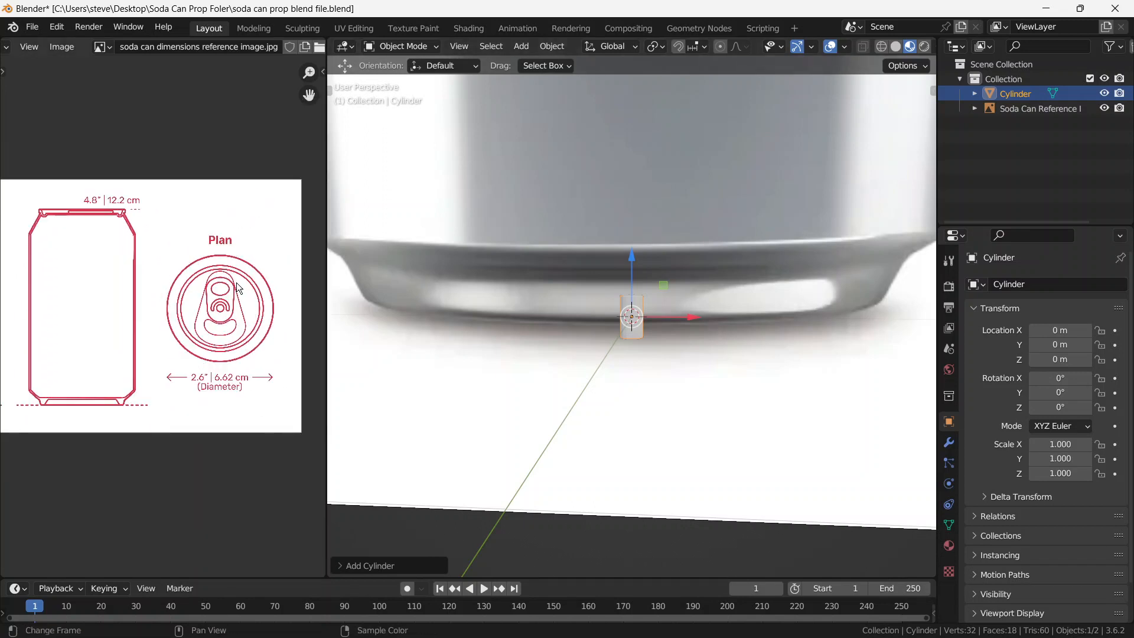
middle_drag(361, 270, 501, 269)
scroll(179, 317, up, 4)
scroll(171, 272, down, 4)
middle_drag(723, 274, 722, 250)
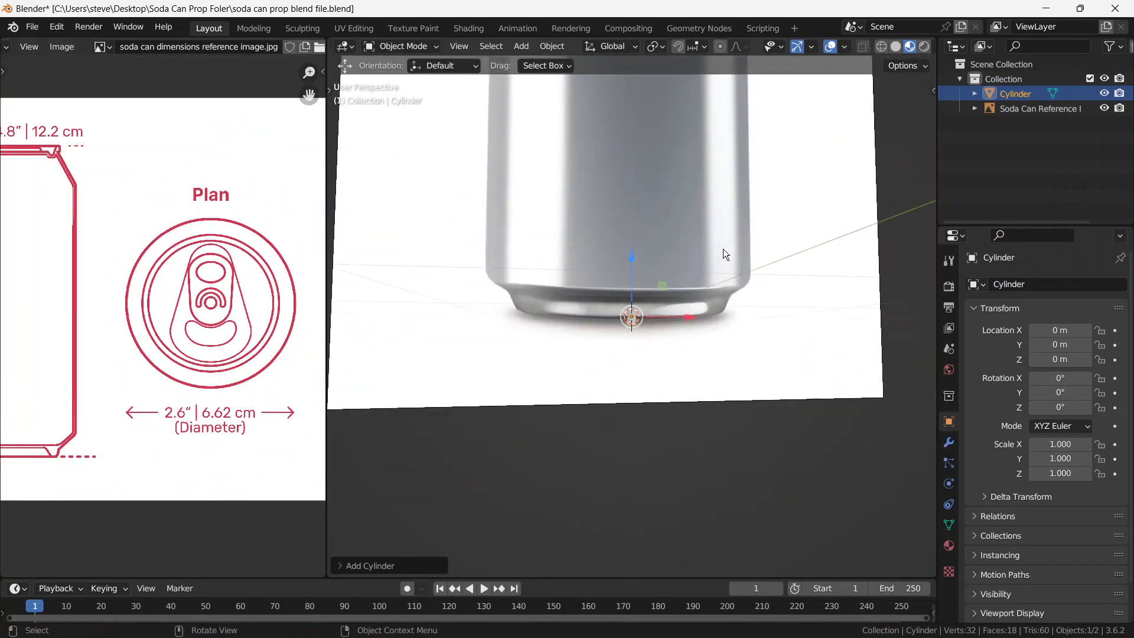
Compare the cylinder's real-world size with the soda can reference image from several distances and angles
middle_drag(800, 192, 672, 263)
scroll(672, 264, down, 12)
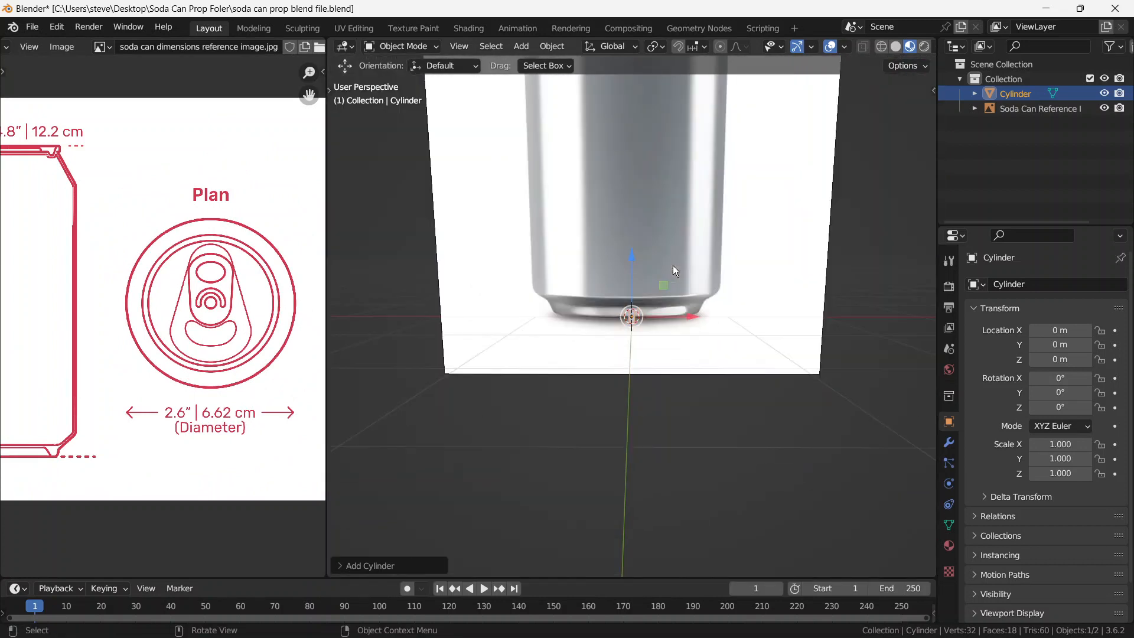
scroll(672, 265, up, 7)
scroll(672, 263, down, 6)
scroll(623, 328, up, 9)
scroll(617, 319, down, 6)
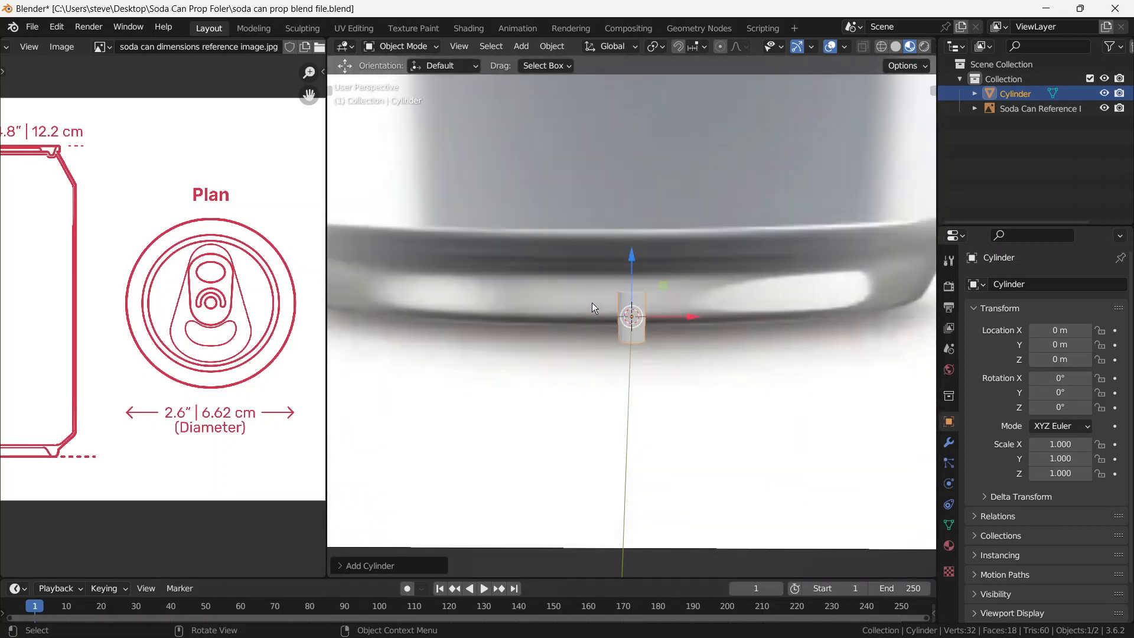
scroll(629, 346, up, 6)
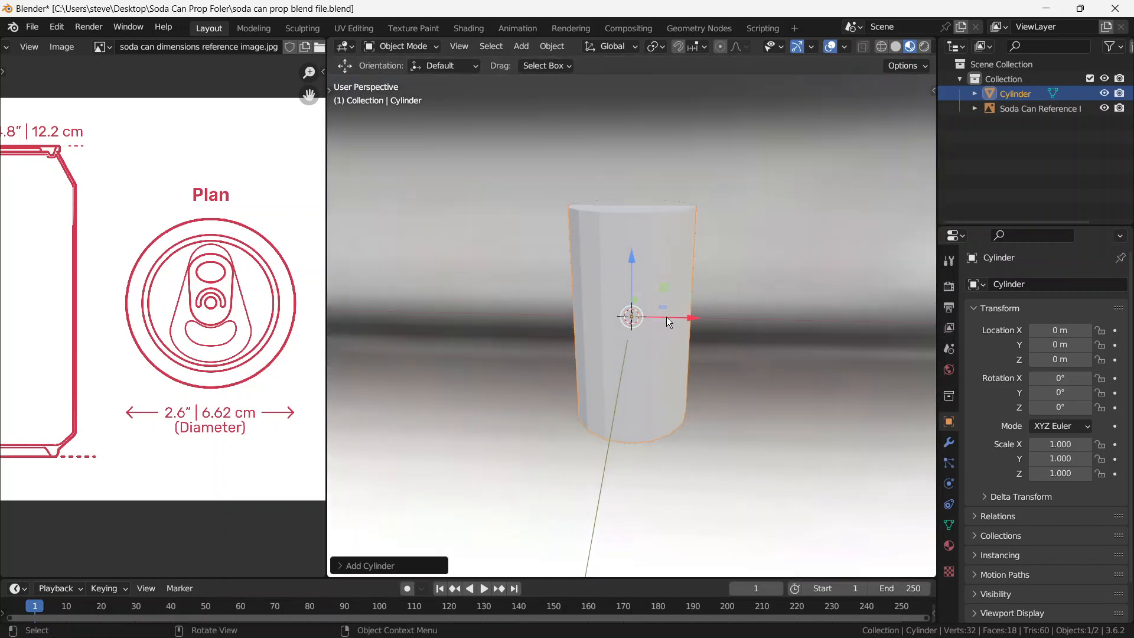
scroll(666, 317, down, 6)
scroll(653, 332, down, 3)
middle_drag(645, 327, 660, 358)
scroll(650, 301, up, 5)
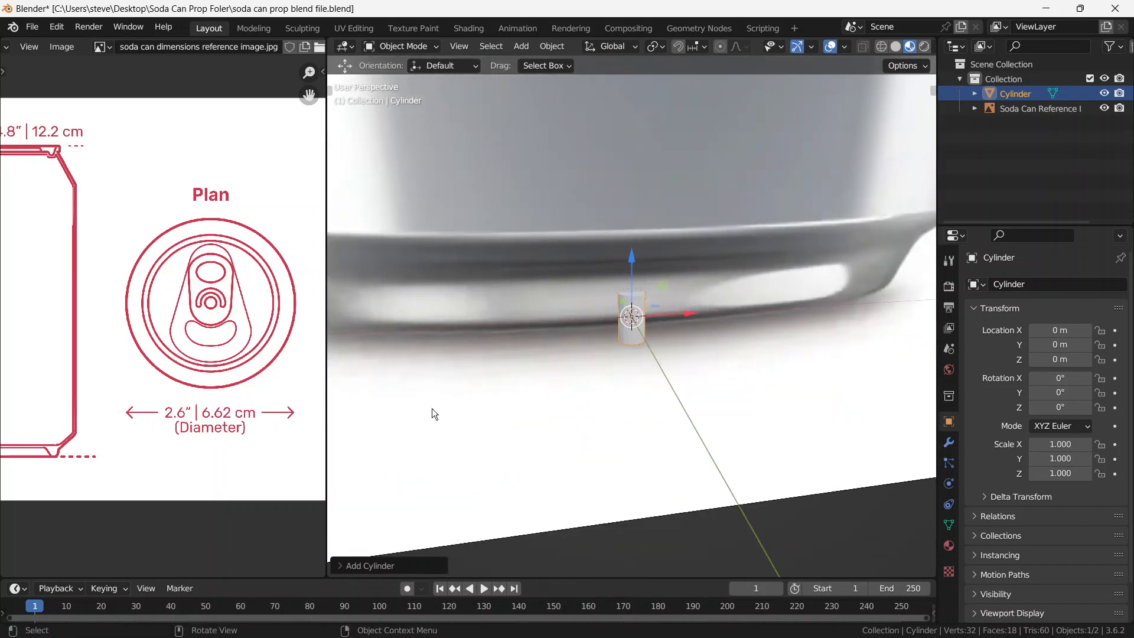
scroll(232, 353, down, 5)
scroll(235, 318, up, 2)
middle_drag(555, 296, 635, 300)
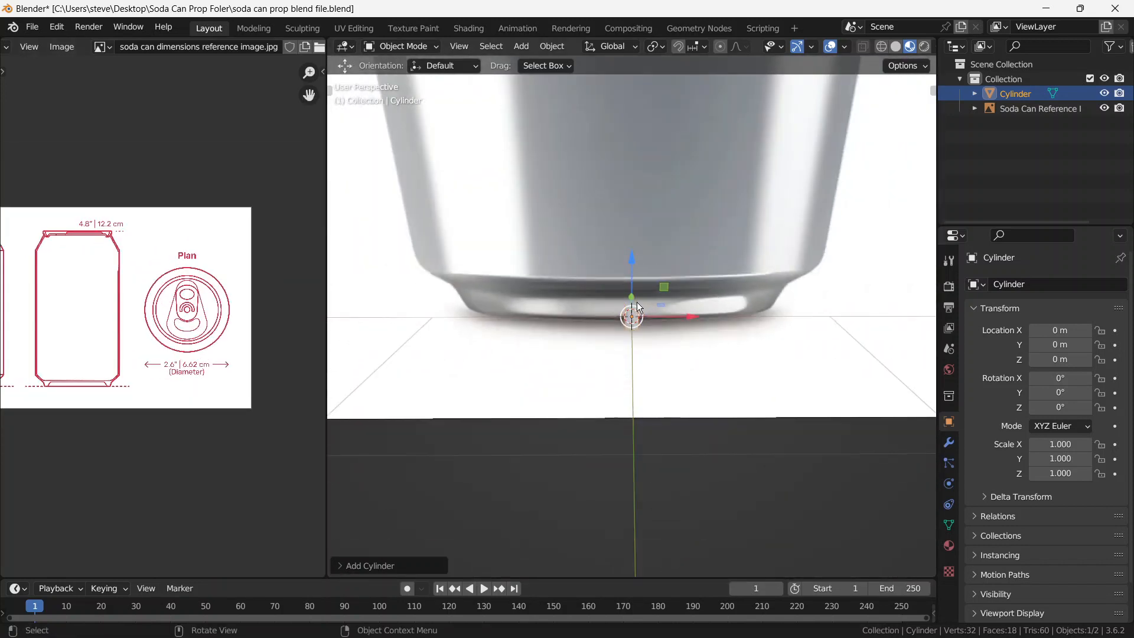
scroll(697, 236, down, 3)
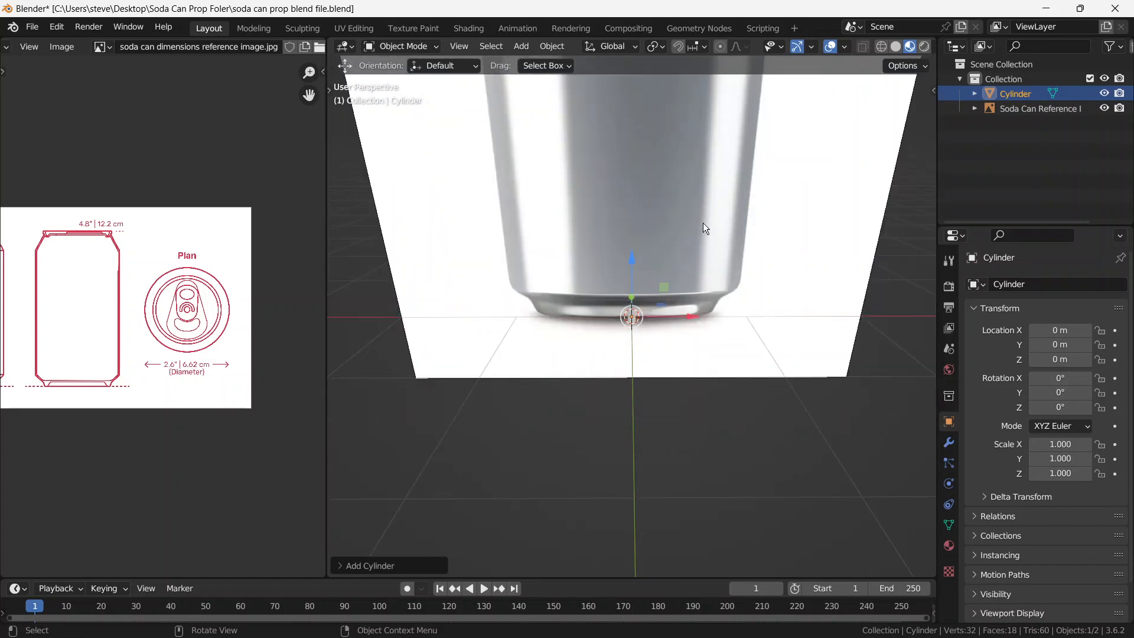
Select the soda can reference image and scale it down to about 0.066, locking the global Y axis
click(703, 222)
scroll(757, 275, down, 3)
middle_drag(757, 275, 845, 320)
drag(578, 236, 583, 276)
key(Escape)
middle_drag(761, 242, 614, 218)
key(s)
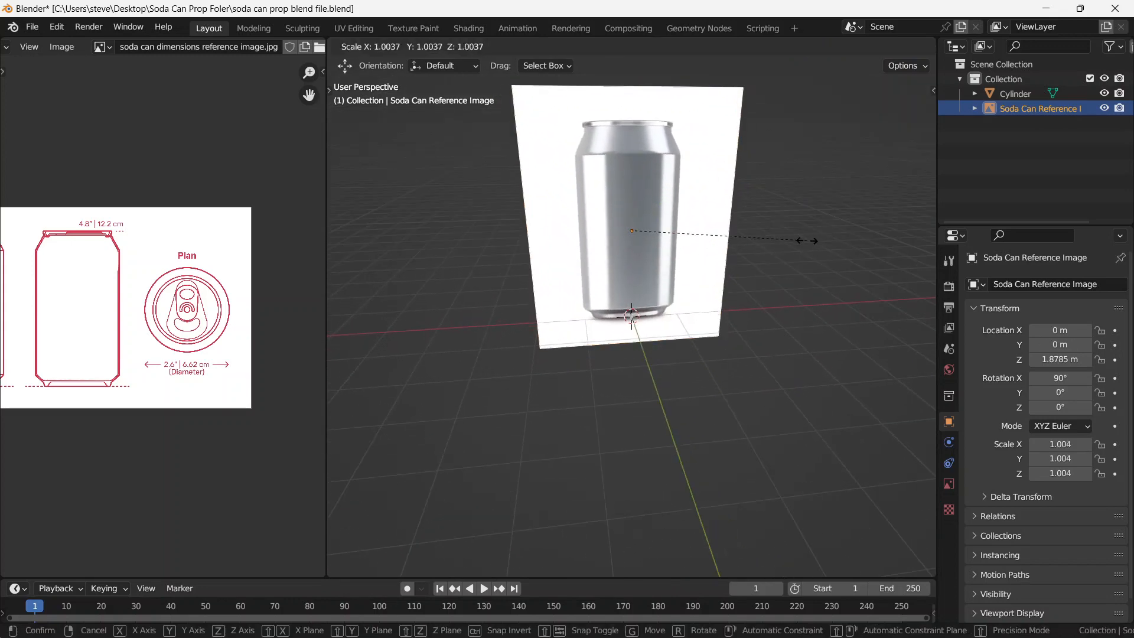
key(shift+y)
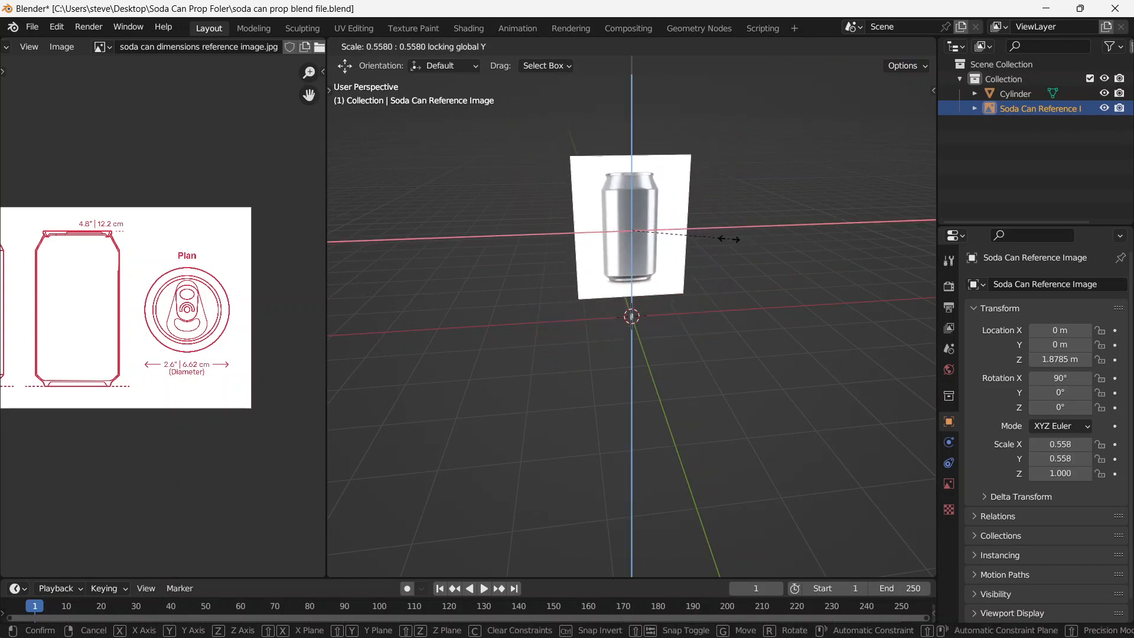
click(633, 232)
Move the soda can reference image down along the global Z axis to about 0.052 m, over the cylinder
scroll(643, 277, up, 8)
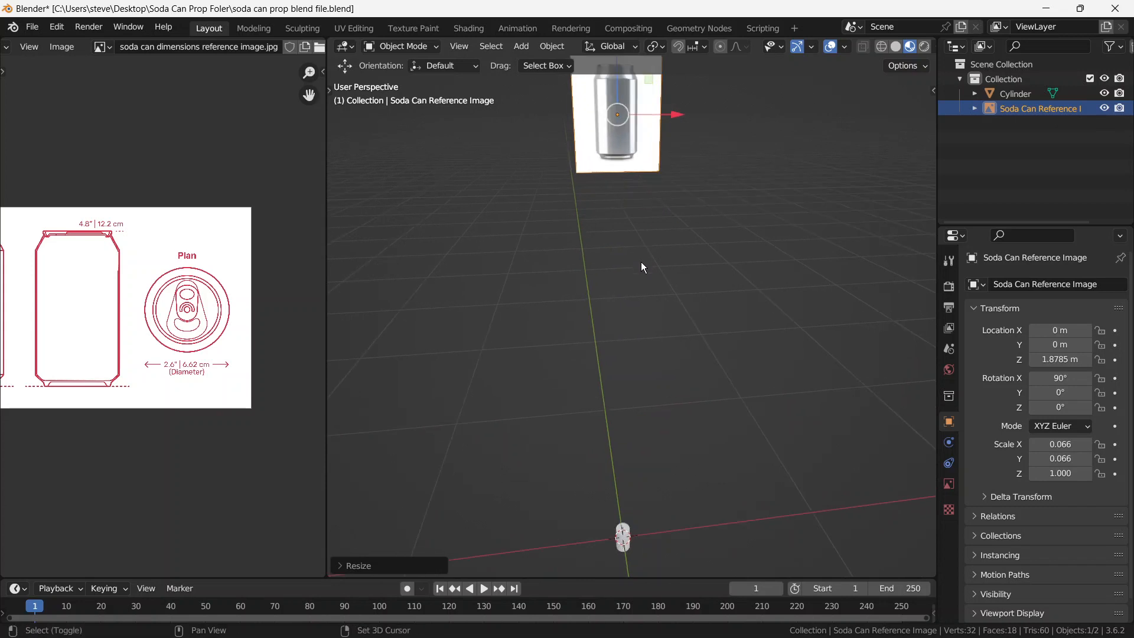
key(g)
key(z)
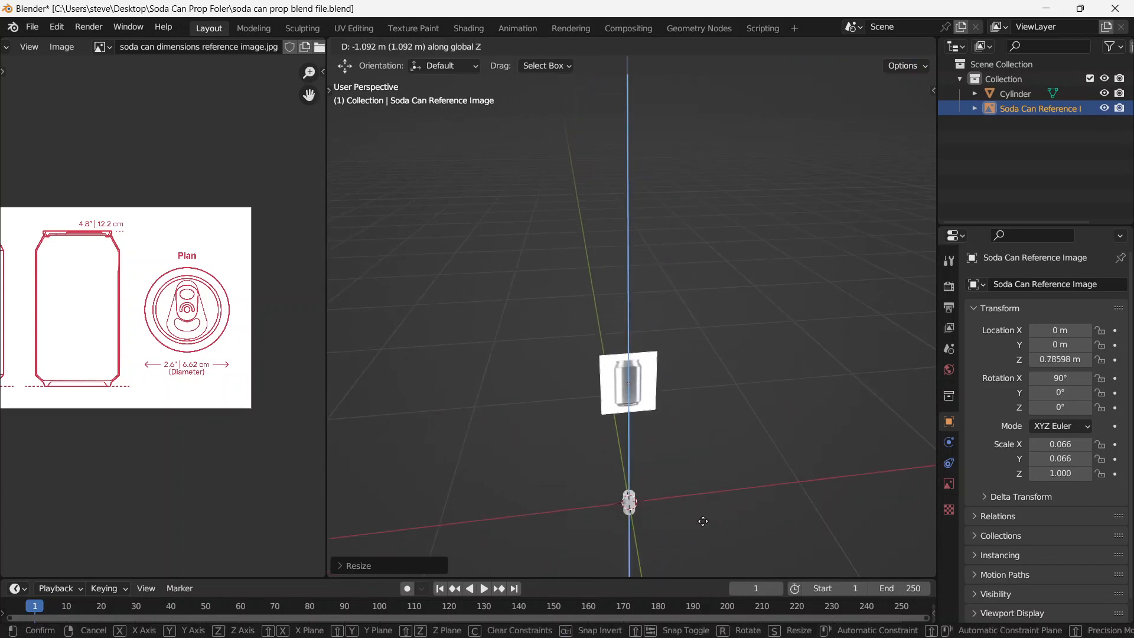
click(716, 70)
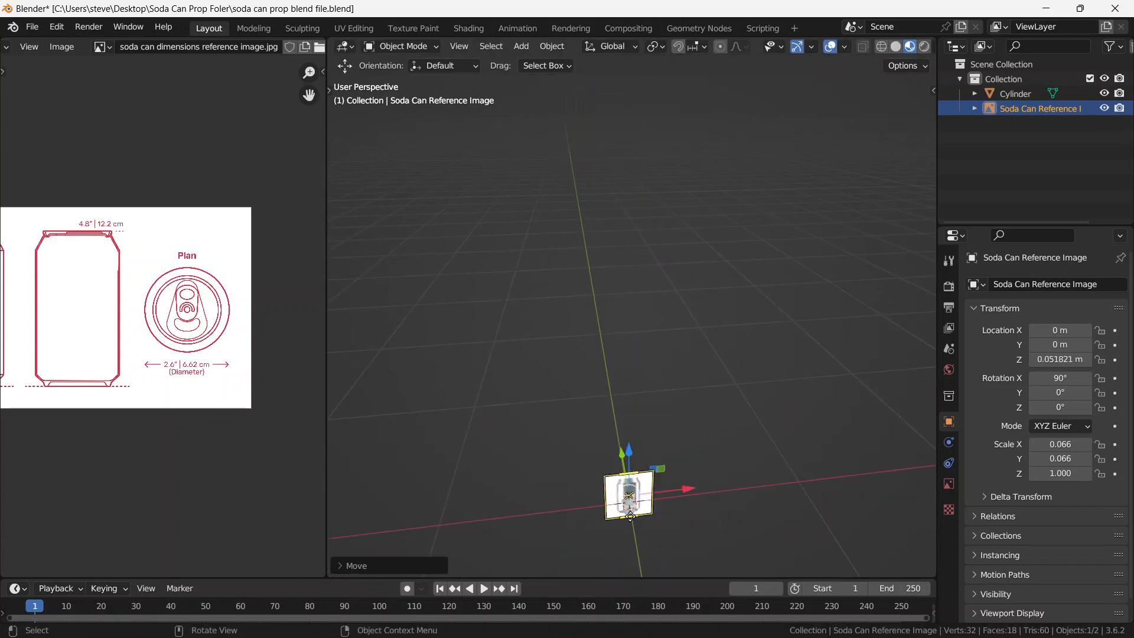
Frame the cylinder and scale the soda can reference image down to about 0.032, locking the global Y axis
click(630, 507)
key(KP_Decimal)
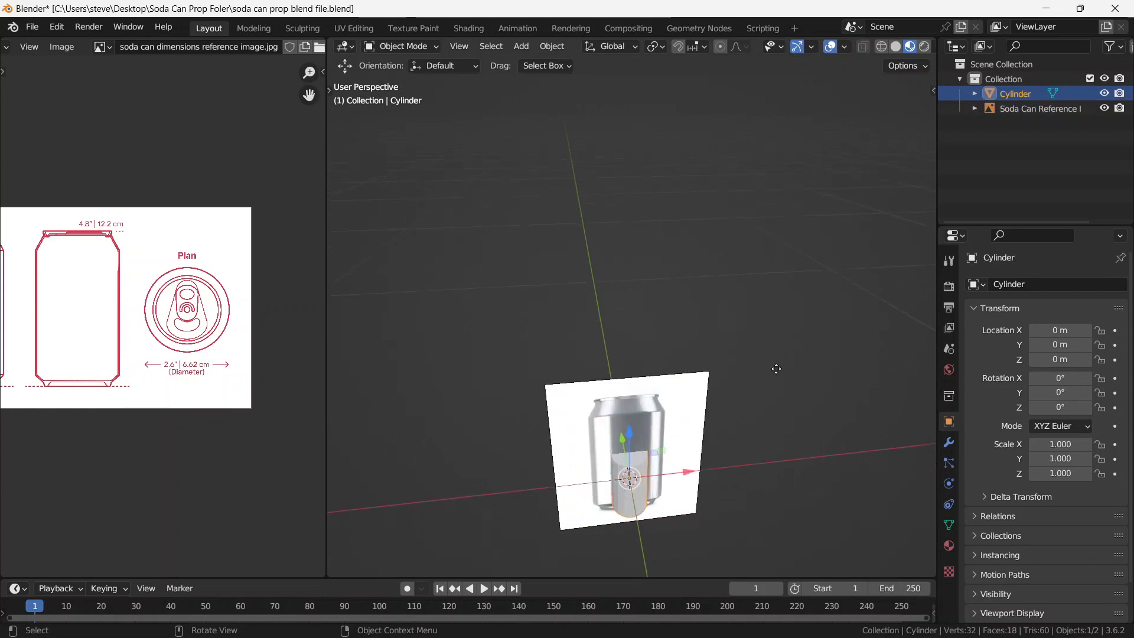
scroll(656, 322, down, 5)
scroll(638, 327, up, 4)
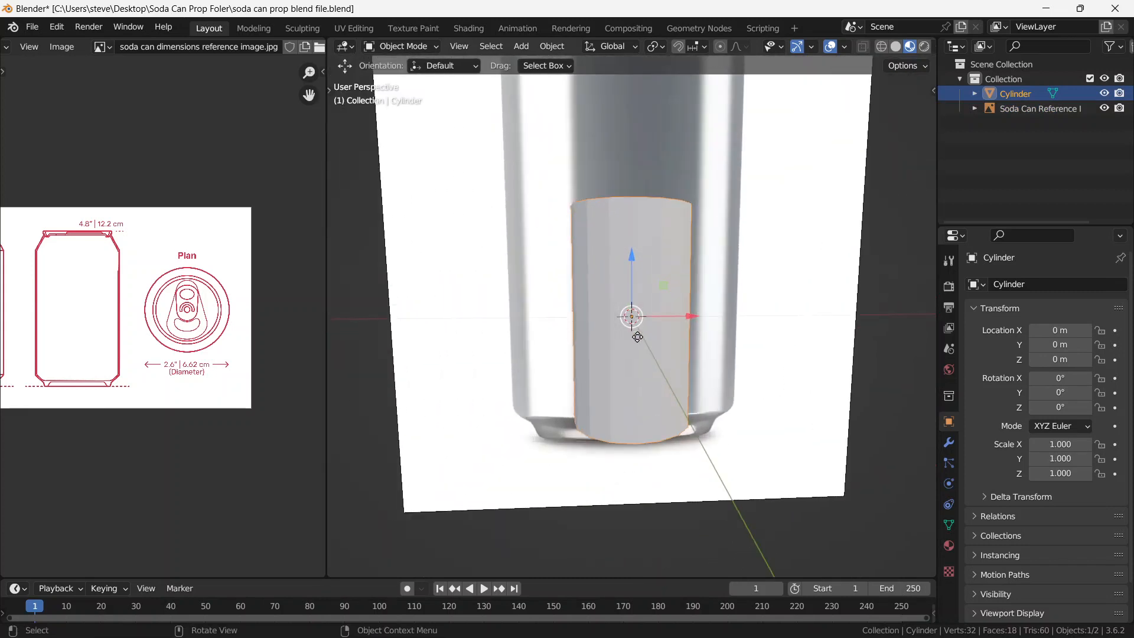
scroll(626, 331, down, 4)
click(711, 324)
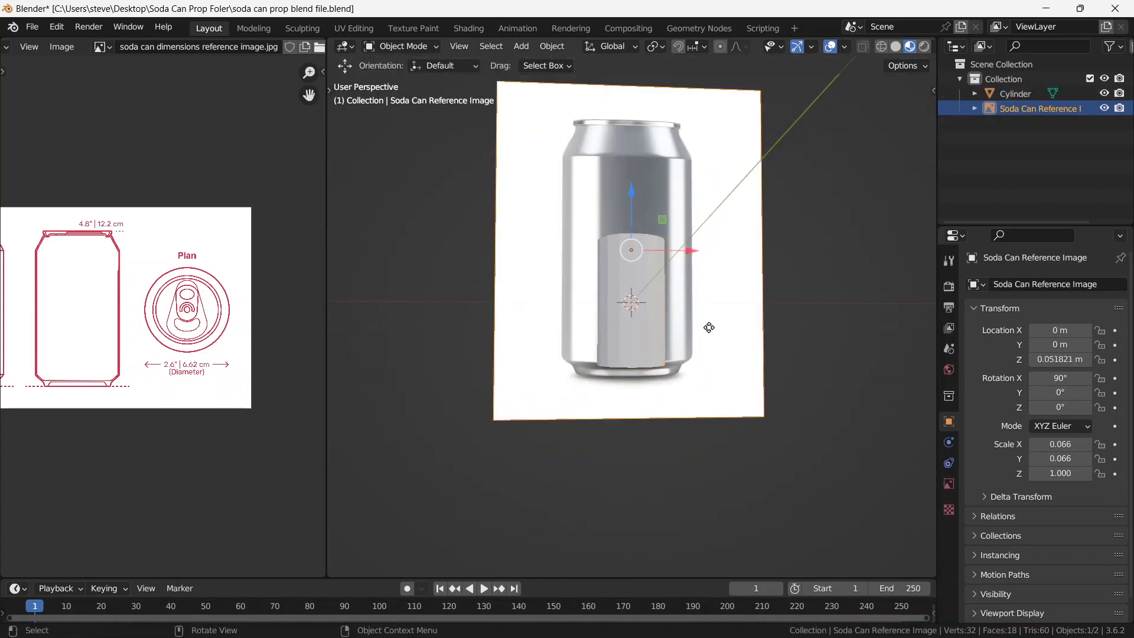
key(s)
key(shift+y)
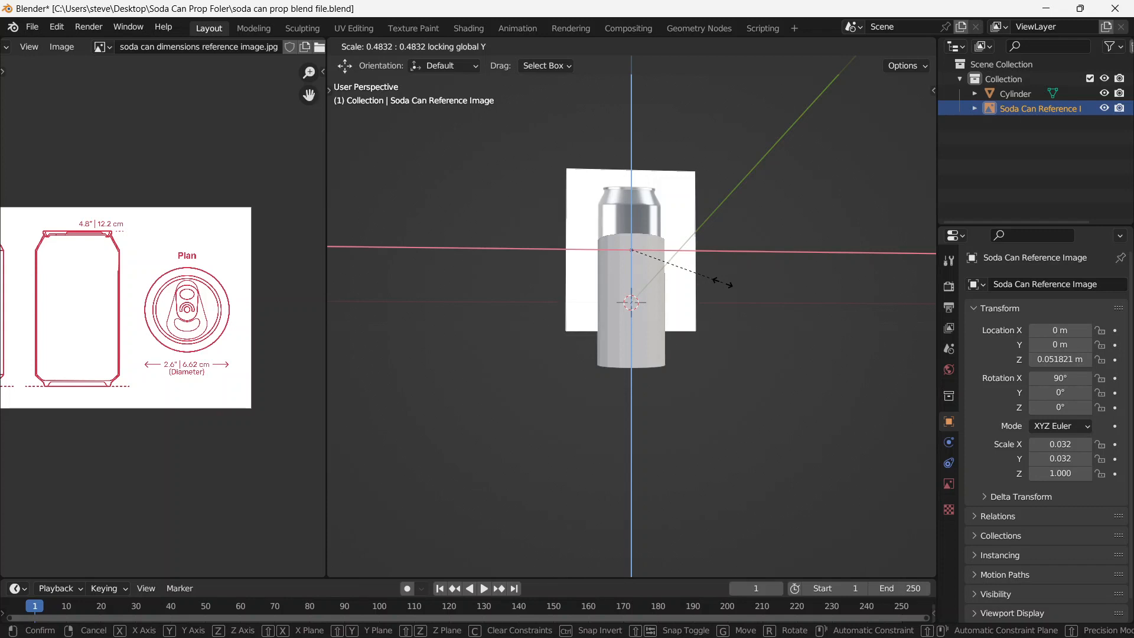
middle_drag(723, 281, 655, 392)
Set the viewport to front orthographic view with wireframe shading to compare the can widths
scroll(677, 346, up, 3)
key(KP_1)
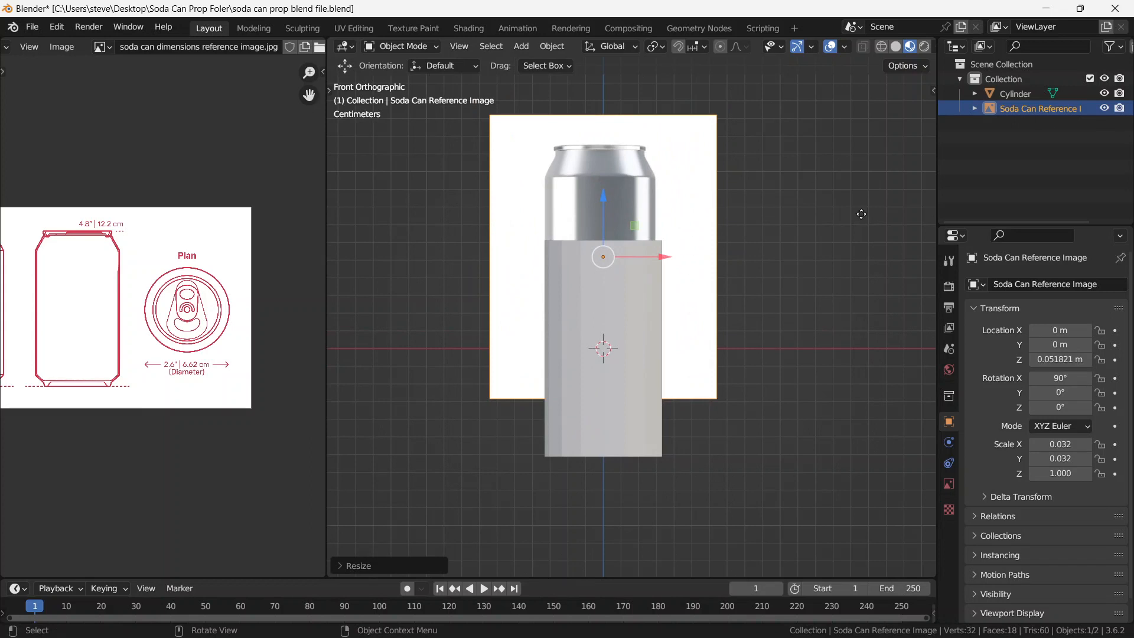
middle_drag(859, 217, 833, 279)
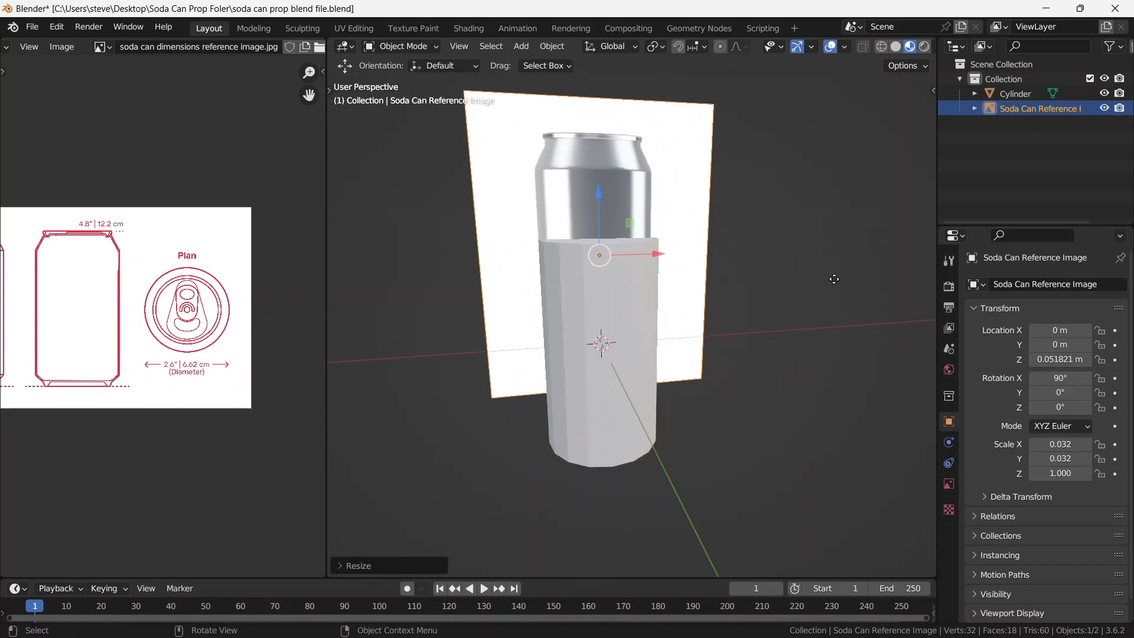
key(grave)
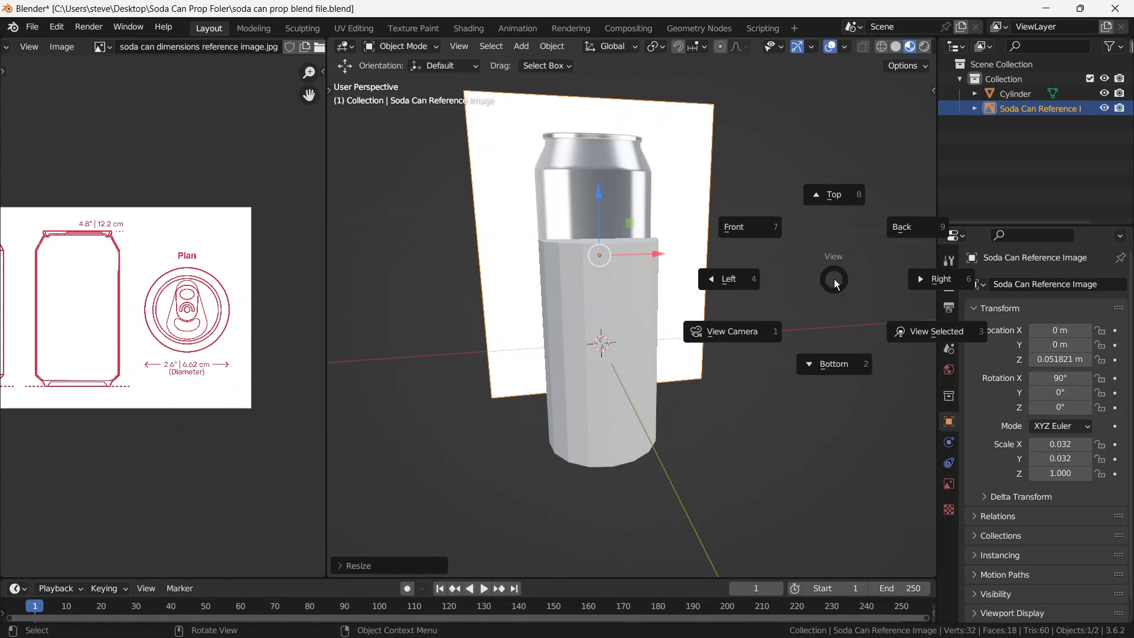
click(767, 229)
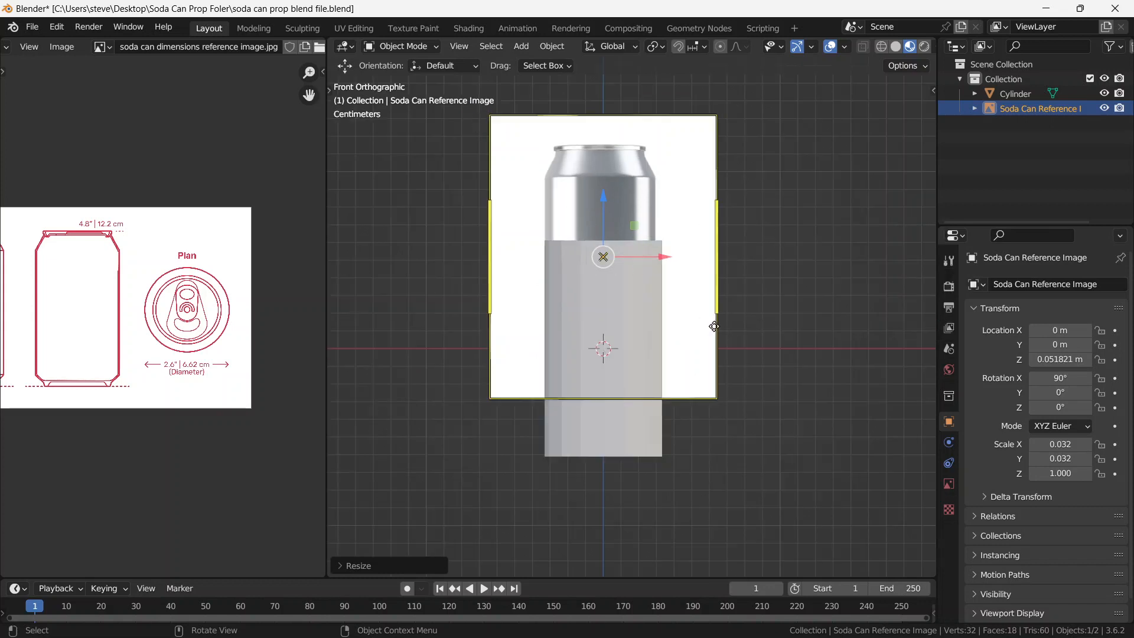
scroll(714, 327, up, 1)
shift+middle_drag(701, 313, 689, 285)
scroll(688, 285, down, 2)
scroll(688, 286, up, 2)
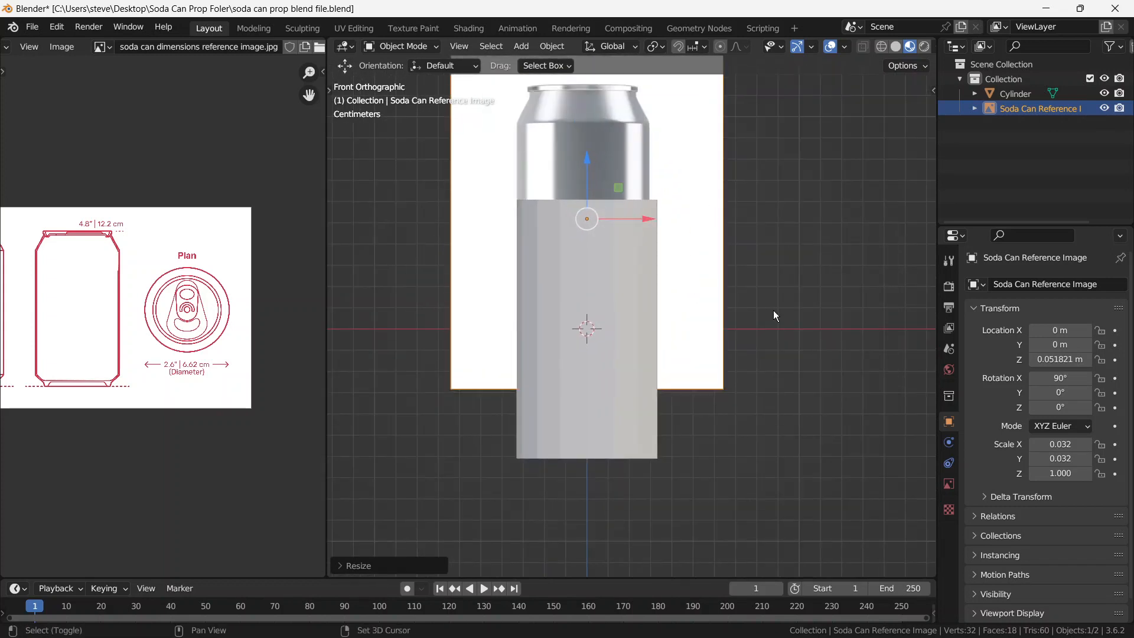
key(shift+z)
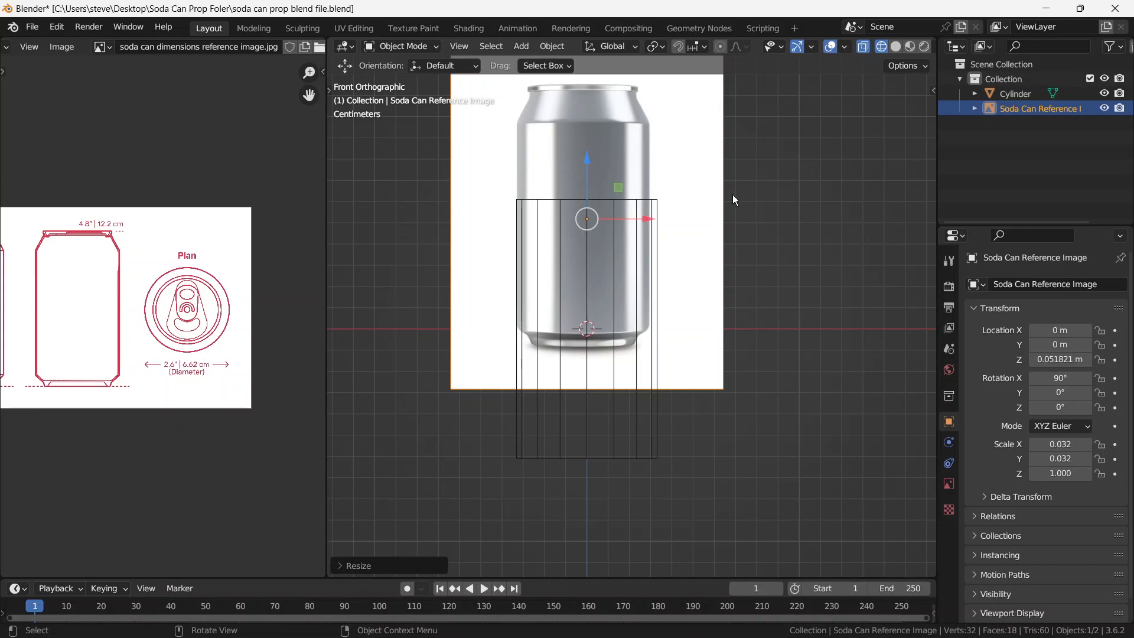
Select the cylinder and shift it along X to about -0.0019 m to centre it on the pictured can
click(706, 225)
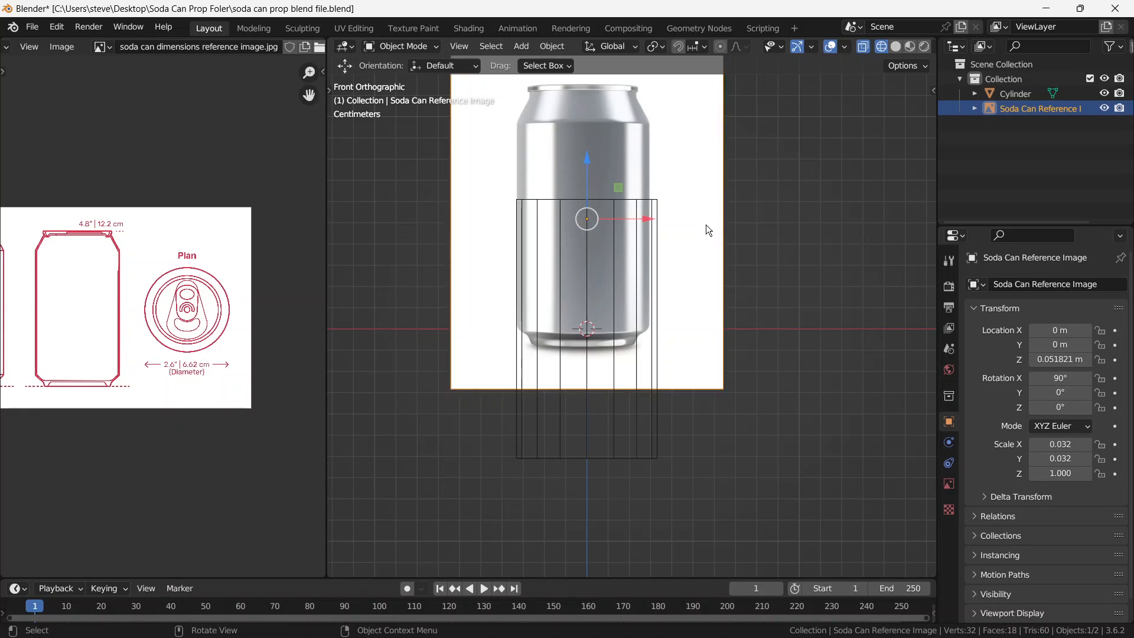
click(659, 256)
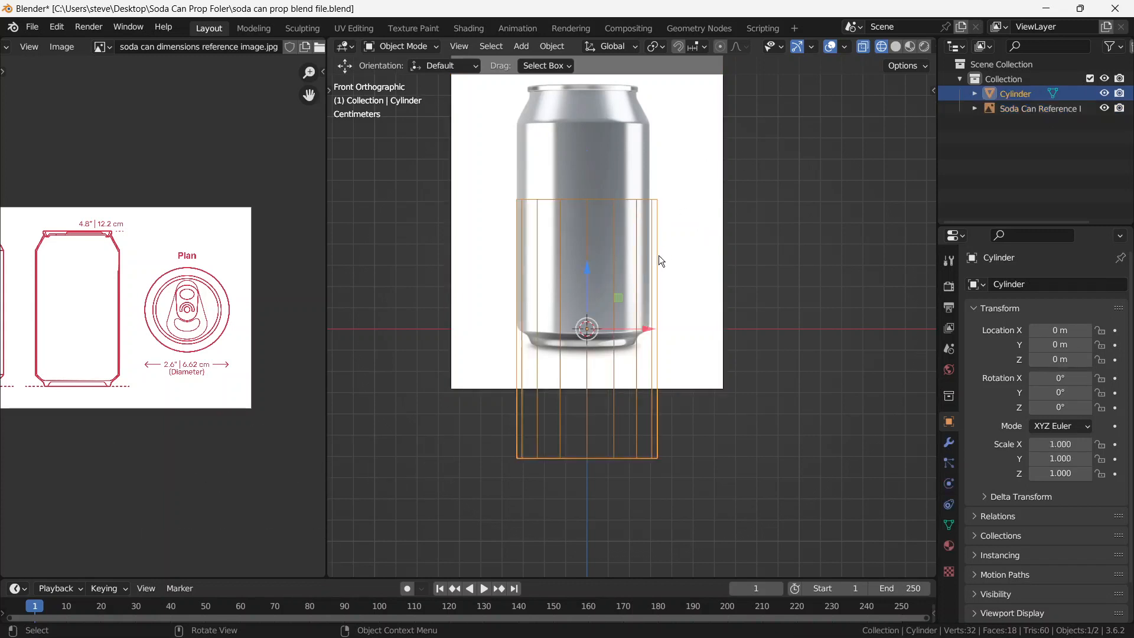
drag(649, 327, 642, 329)
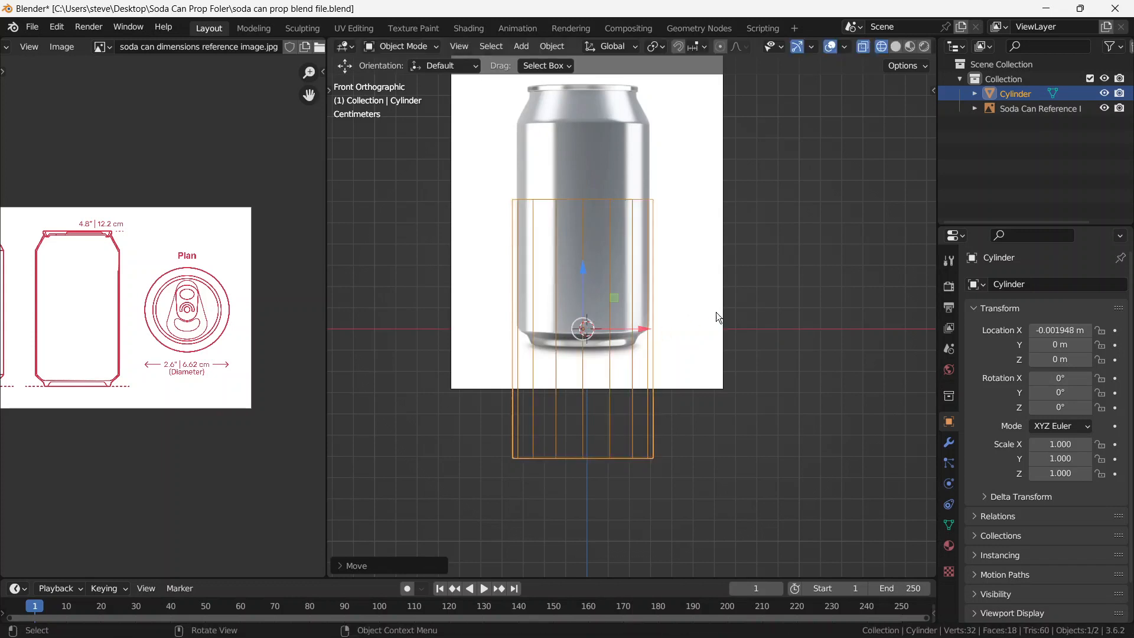
Scale the soda can reference image up to about 0.034, locking the global Y axis, to match the cylinder's width
click(711, 277)
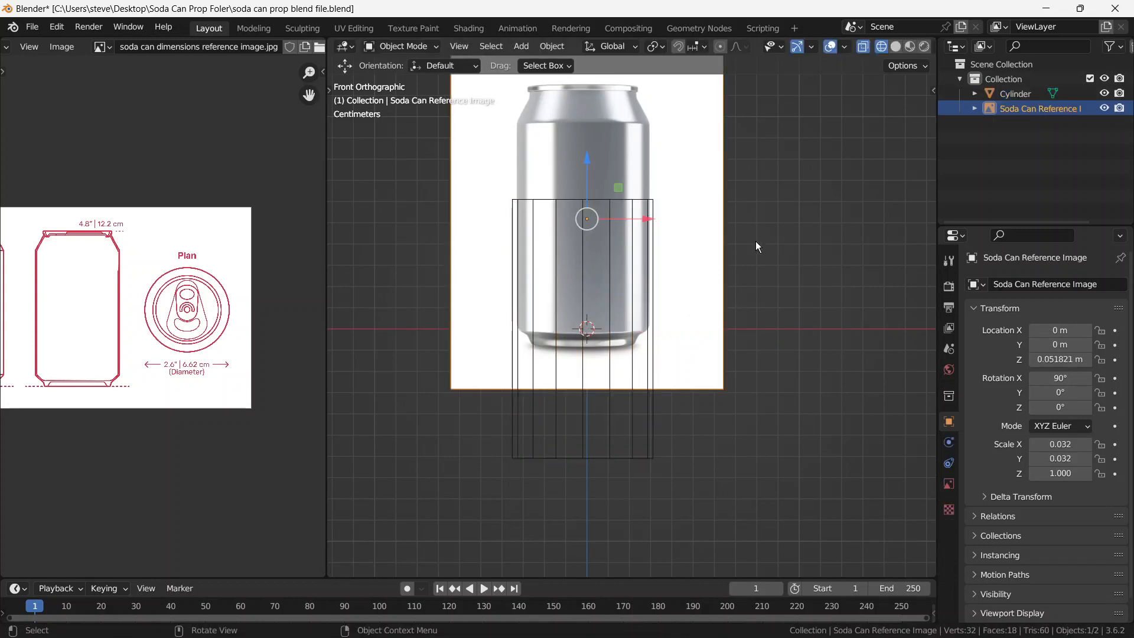
key(s)
key(shift+y)
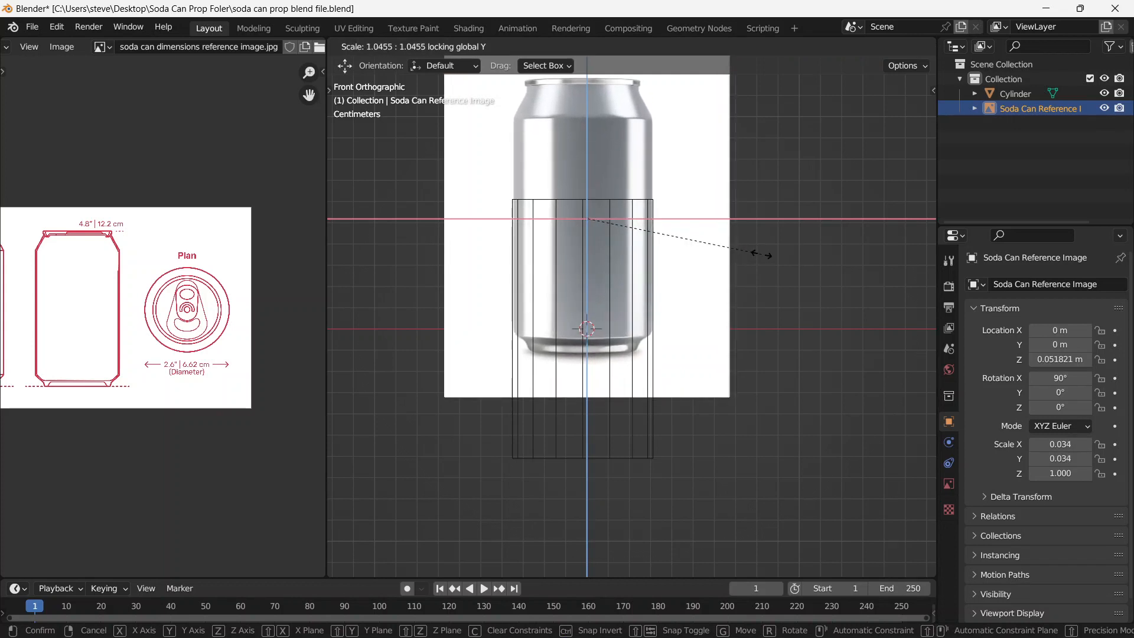
click(762, 254)
Lower the soda can reference image along Z to about 0.002 m, aligning the can's base with the cylinder's bottom
key(g)
key(z)
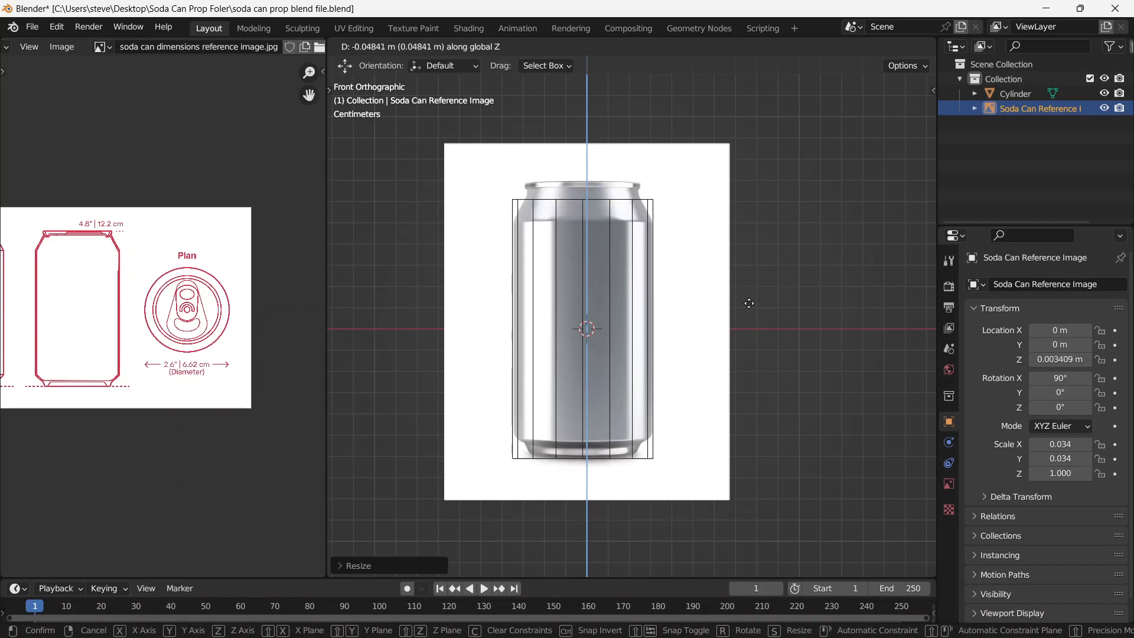
click(749, 305)
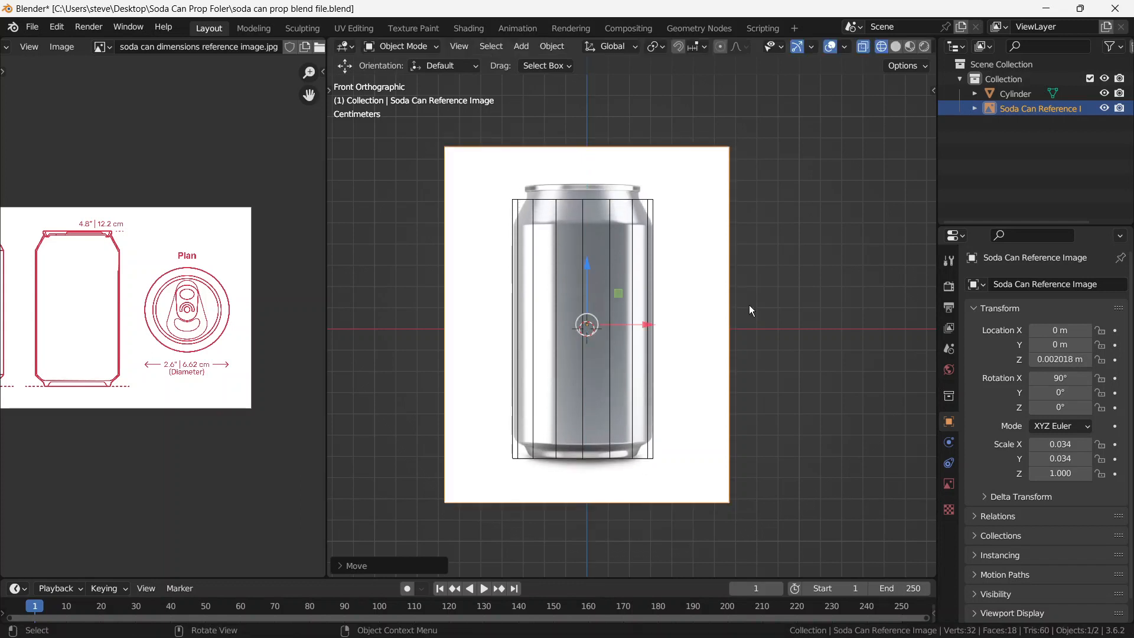
scroll(625, 180, up, 2)
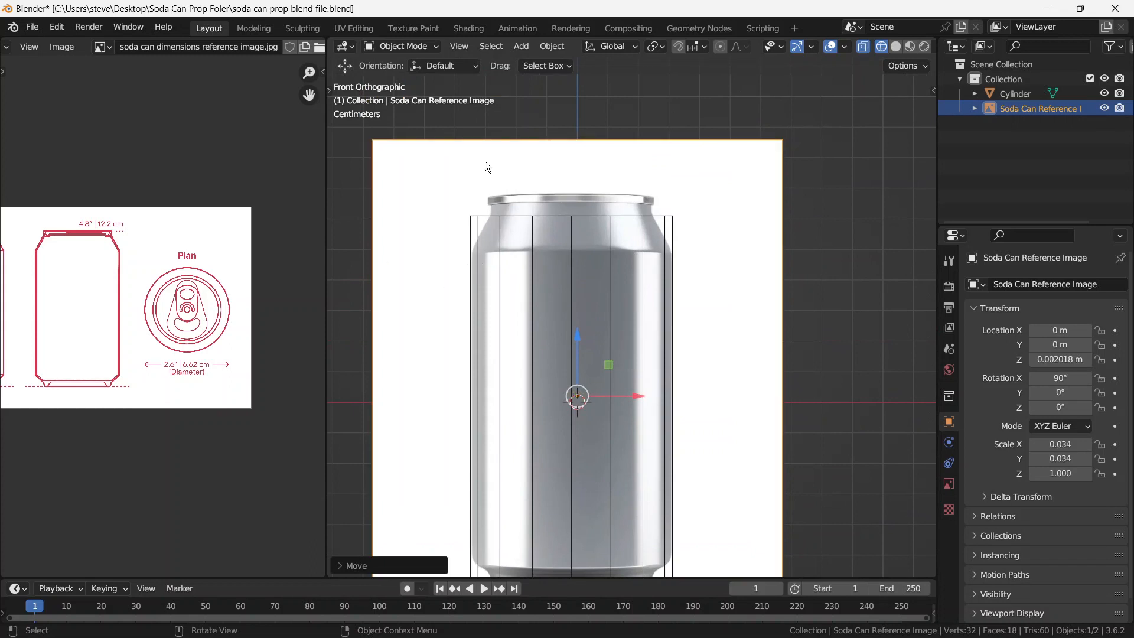
scroll(538, 258, down, 1)
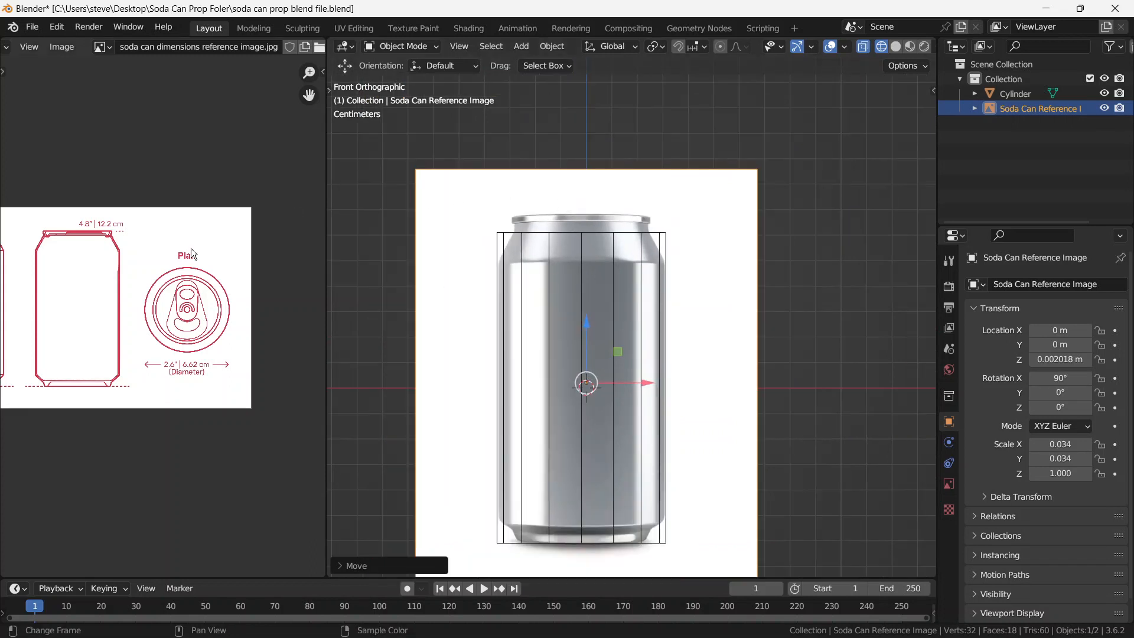
Shrink the soda can reference image along Z to a Y scale of about 0.032 and lower it to about -0.0003 m
scroll(502, 256, down, 2)
key(s)
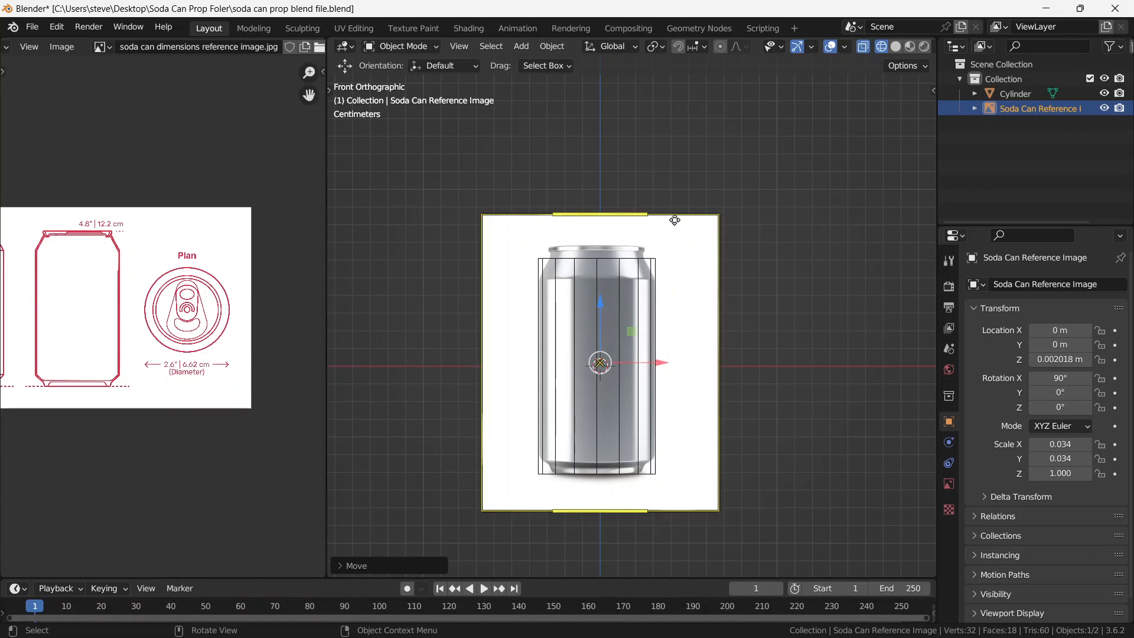
key(z)
click(668, 224)
key(g)
key(z)
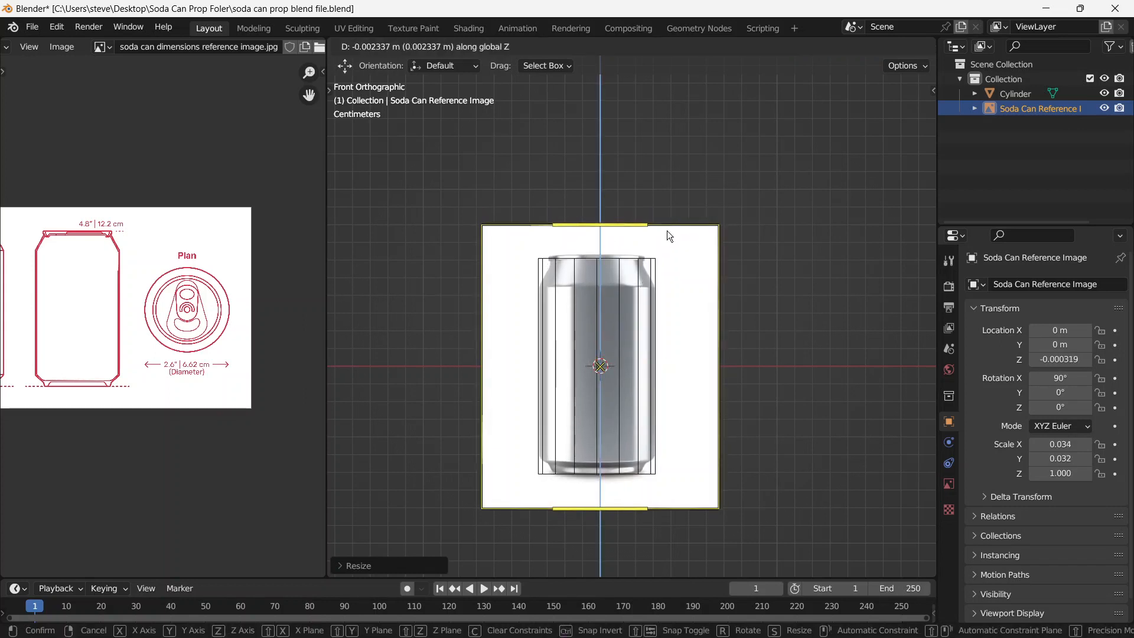
key(Escape)
Fine-tune the reference image's height to a Y scale of about 0.031 and its Z location to about -0.00065 m
key(s)
key(z)
key(Escape)
key(g)
key(z)
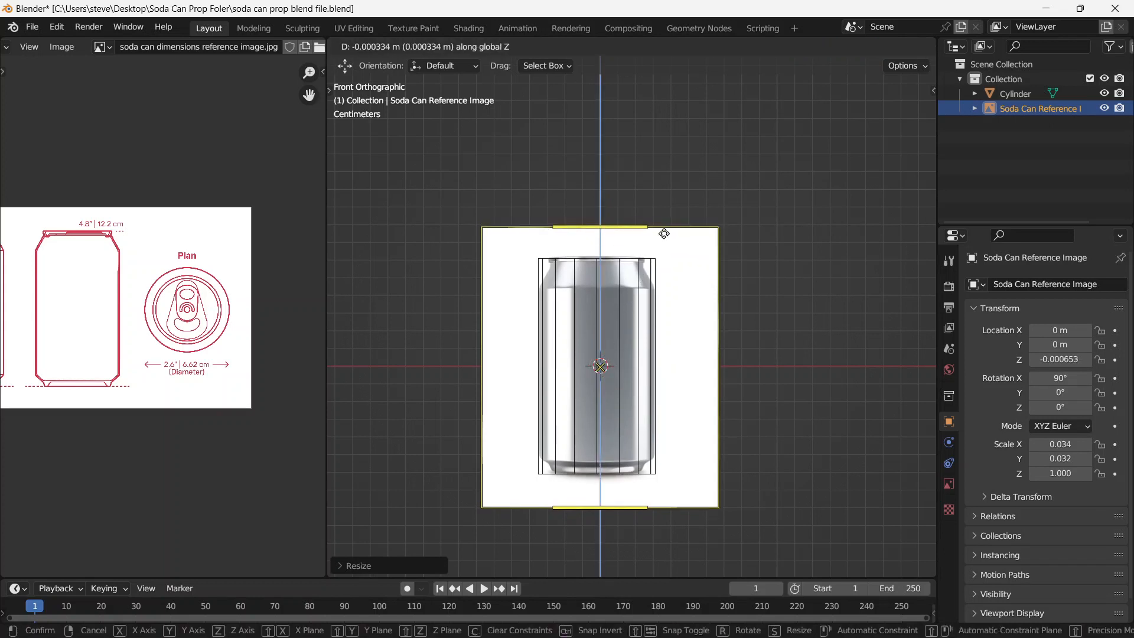
click(664, 232)
key(s)
key(z)
click(666, 227)
key(g)
key(z)
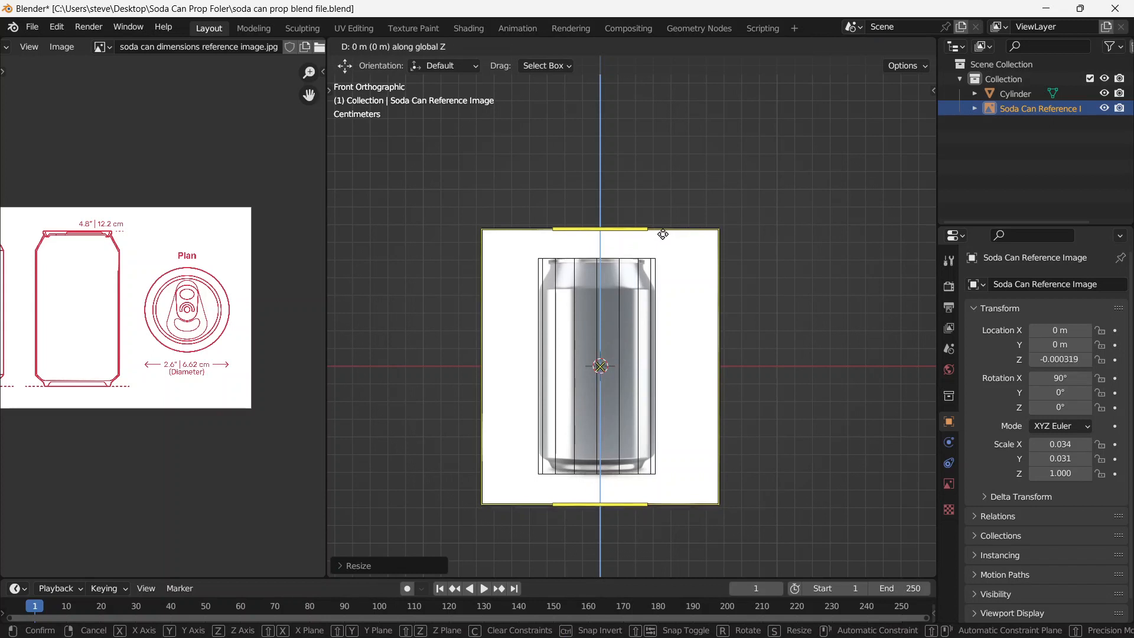
click(663, 235)
scroll(668, 376, up, 3)
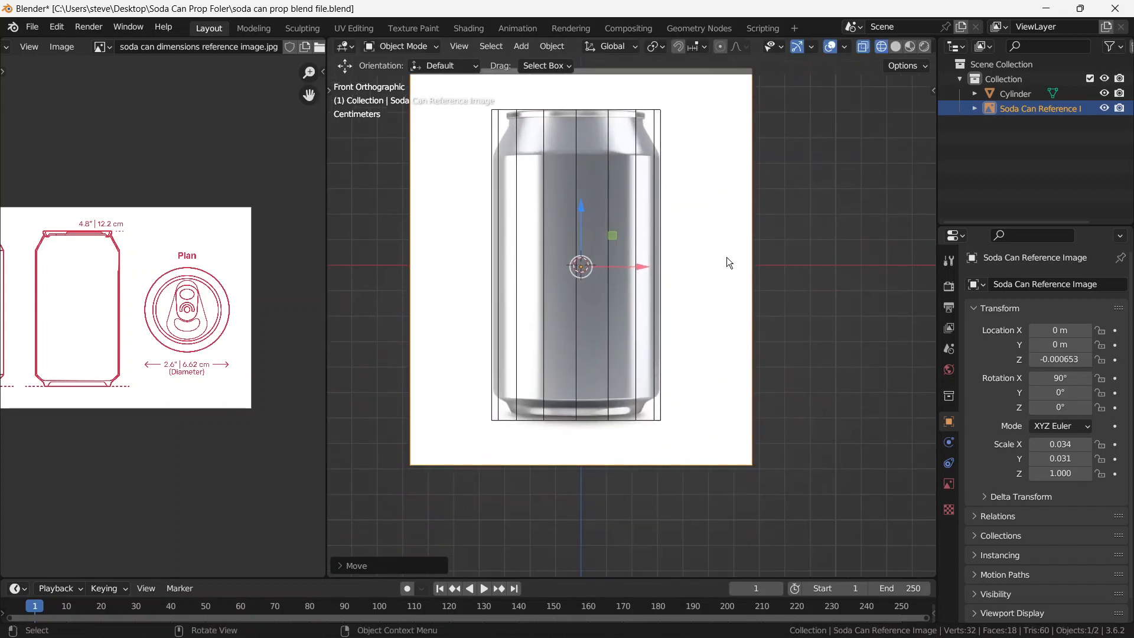
Rename the cylinder to Soda Can and deselect it
click(795, 268)
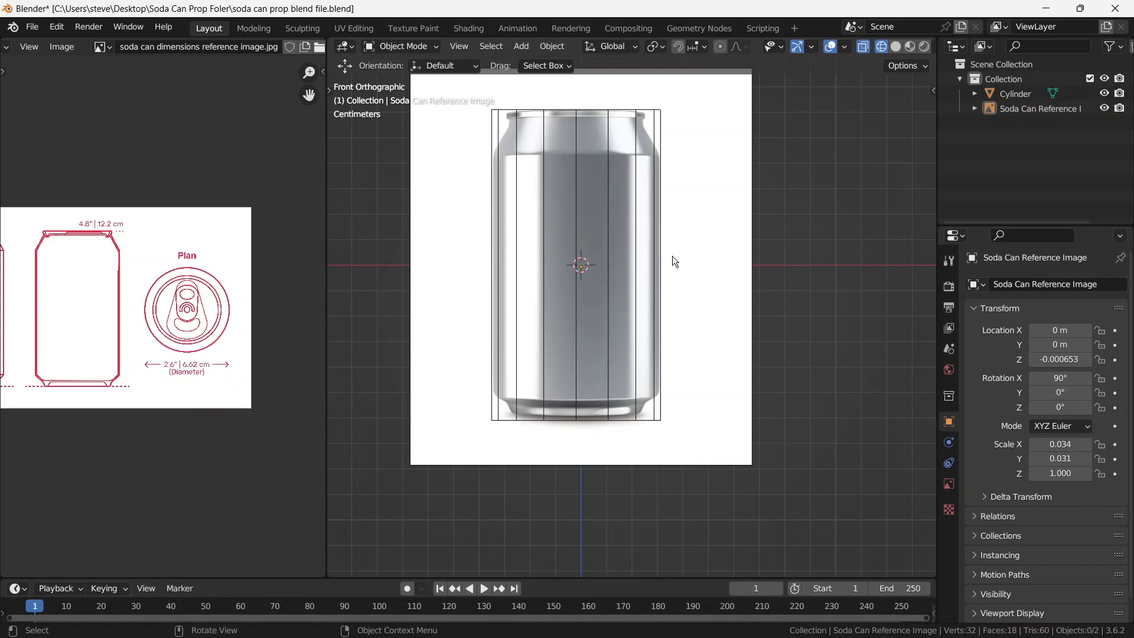
click(638, 128)
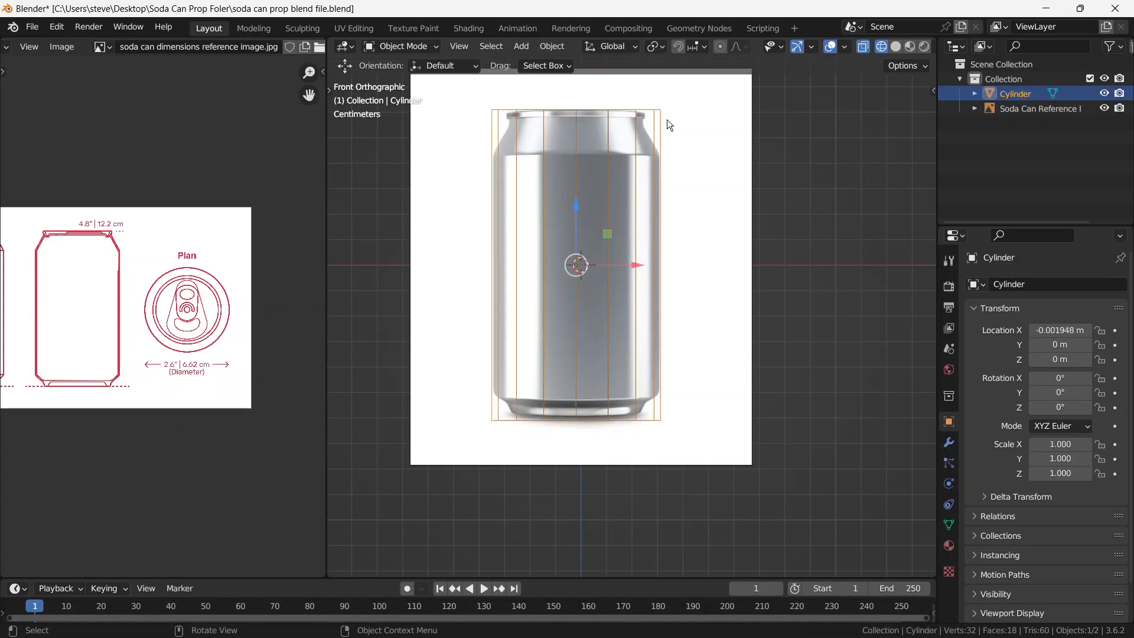
double_click(1006, 94)
text(Soda Can)
key(Return)
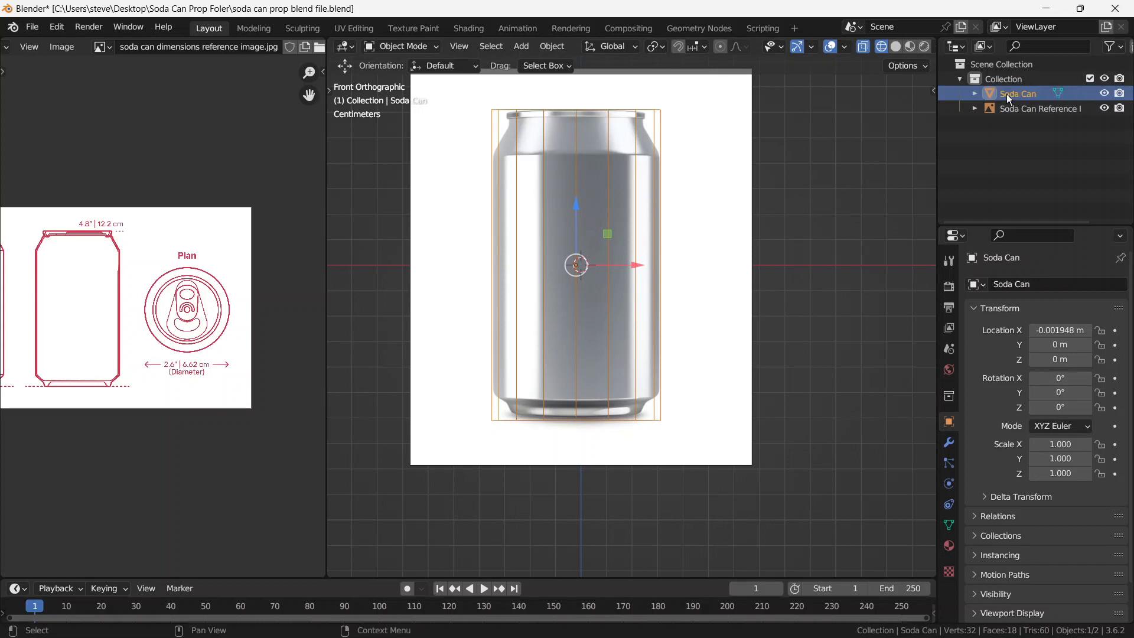
click(762, 248)
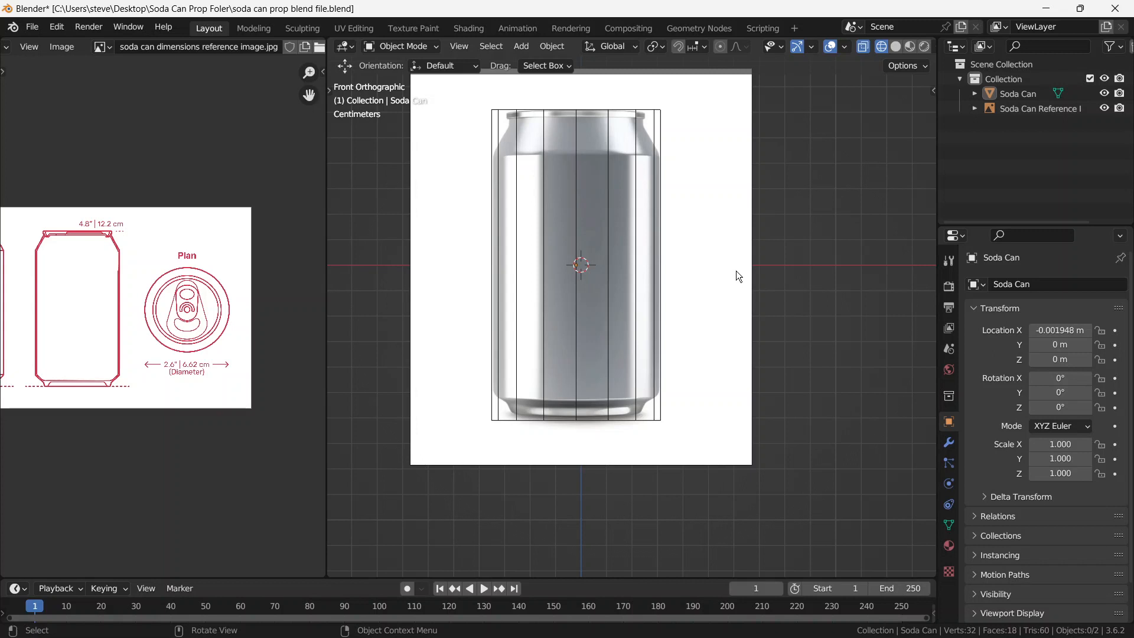
scroll(643, 204, down, 2)
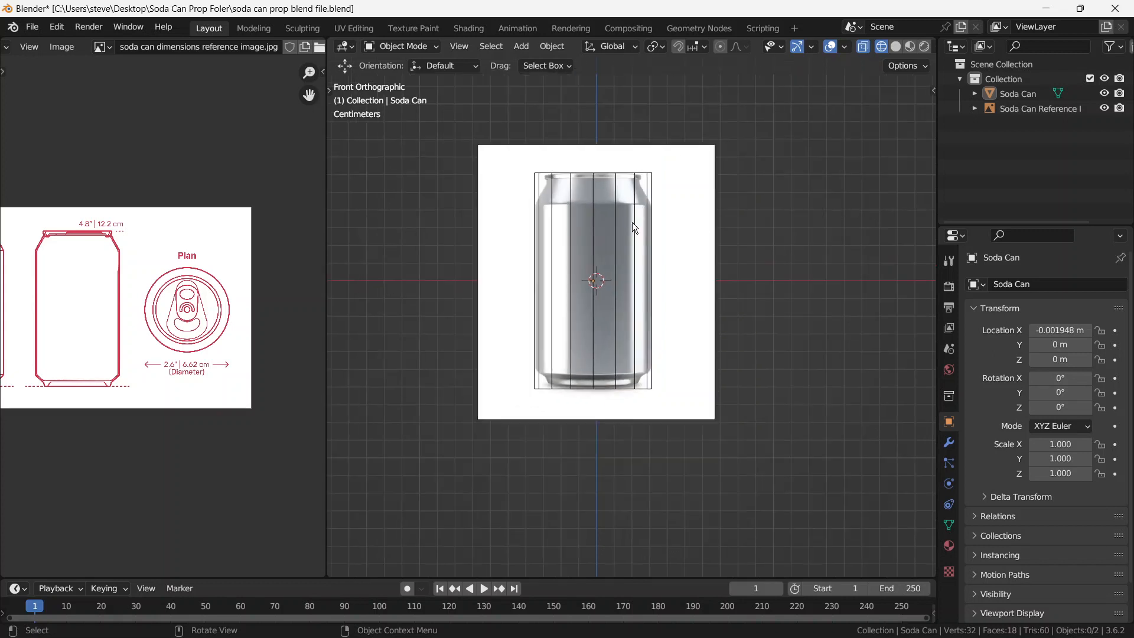